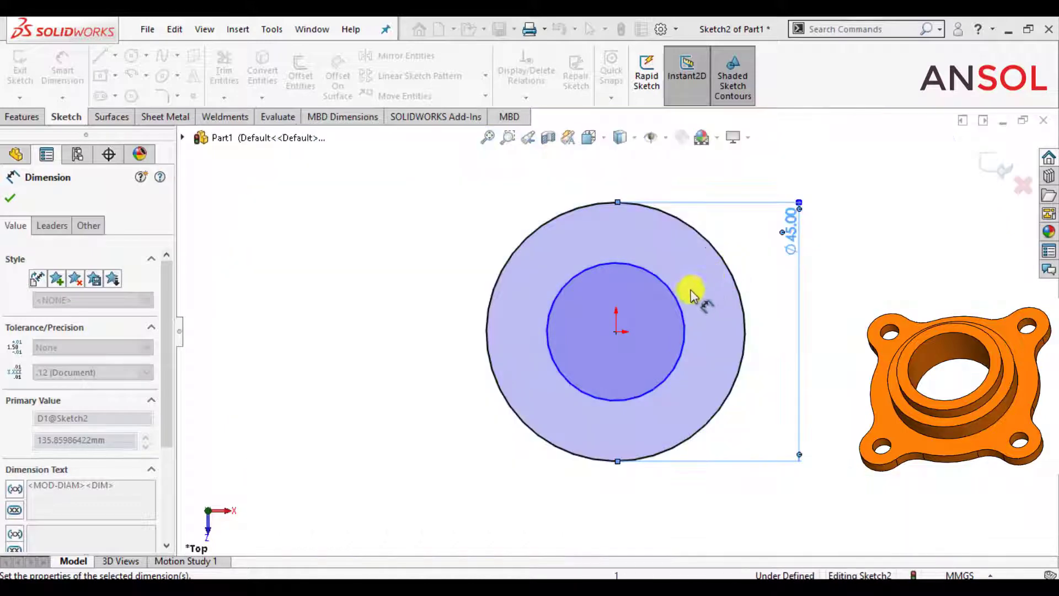
Step: Dimension the inner circle's diameter to 22 mm and close the sketch
{"action": "left_click", "coordinate": [680, 300]}
{"action": "left_click", "coordinate": [702, 277]}
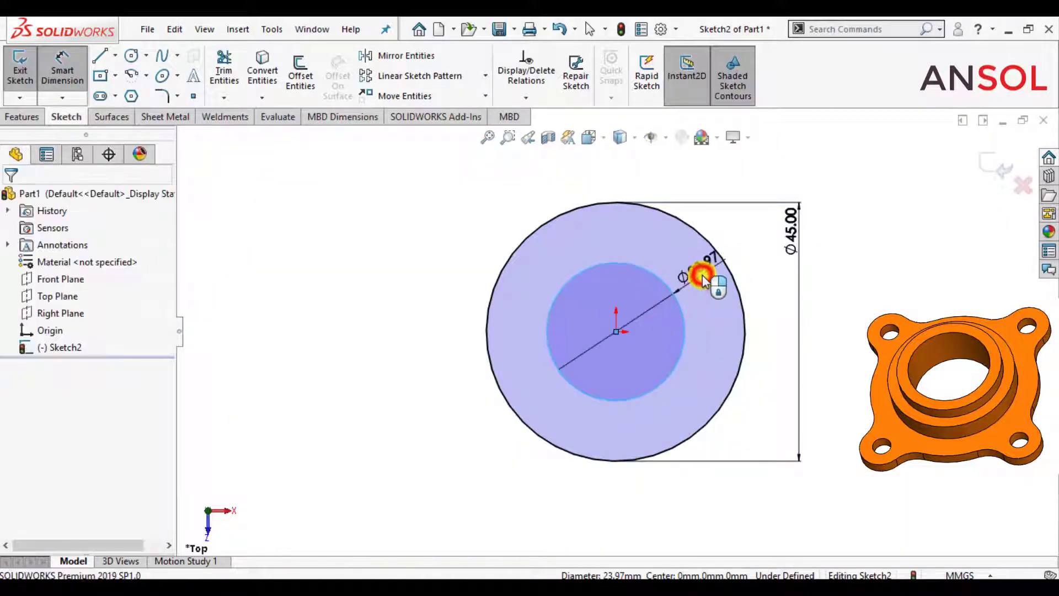
{"action": "type", "text": "22"}
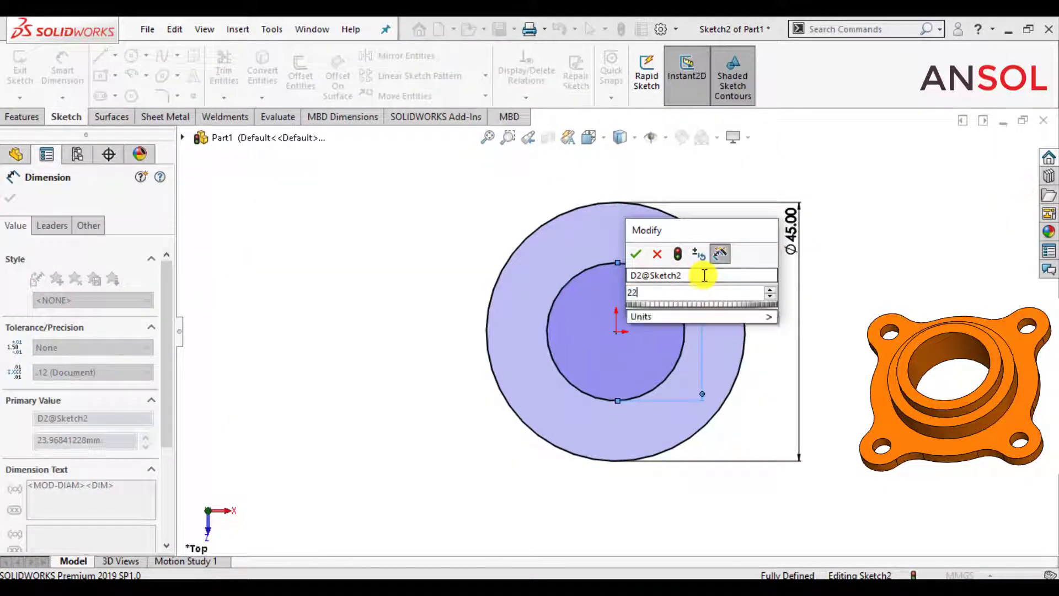
{"action": "key", "text": "Return"}
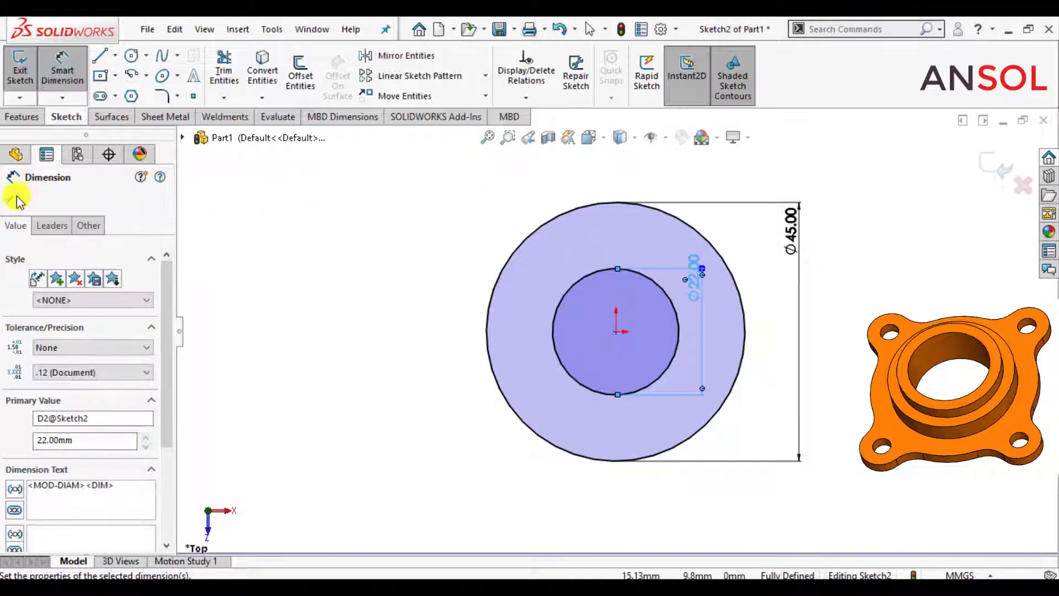
{"action": "left_click", "coordinate": [11, 198]}
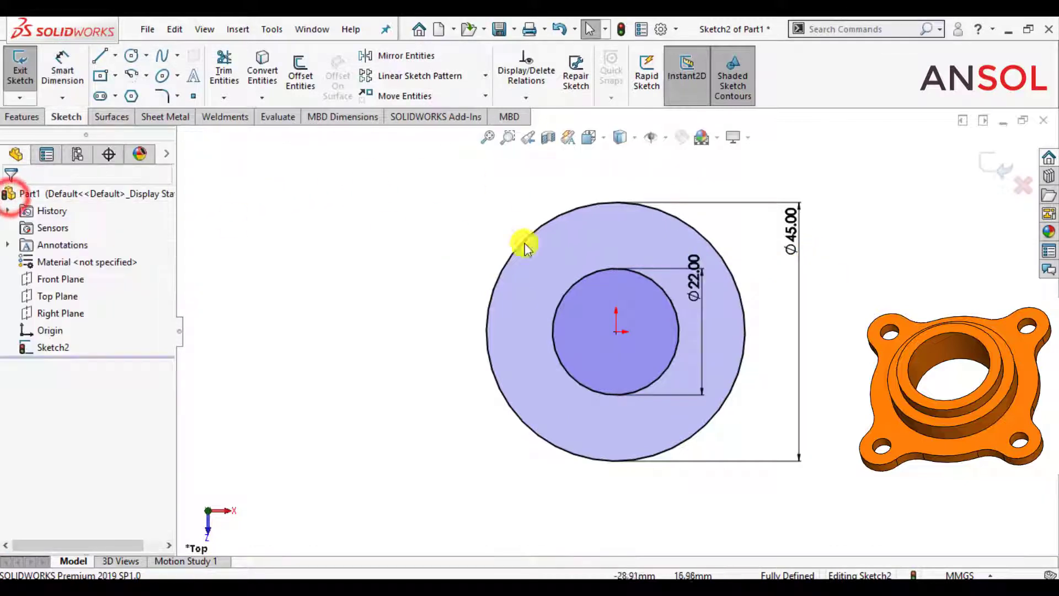
{"action": "left_click", "coordinate": [996, 165]}
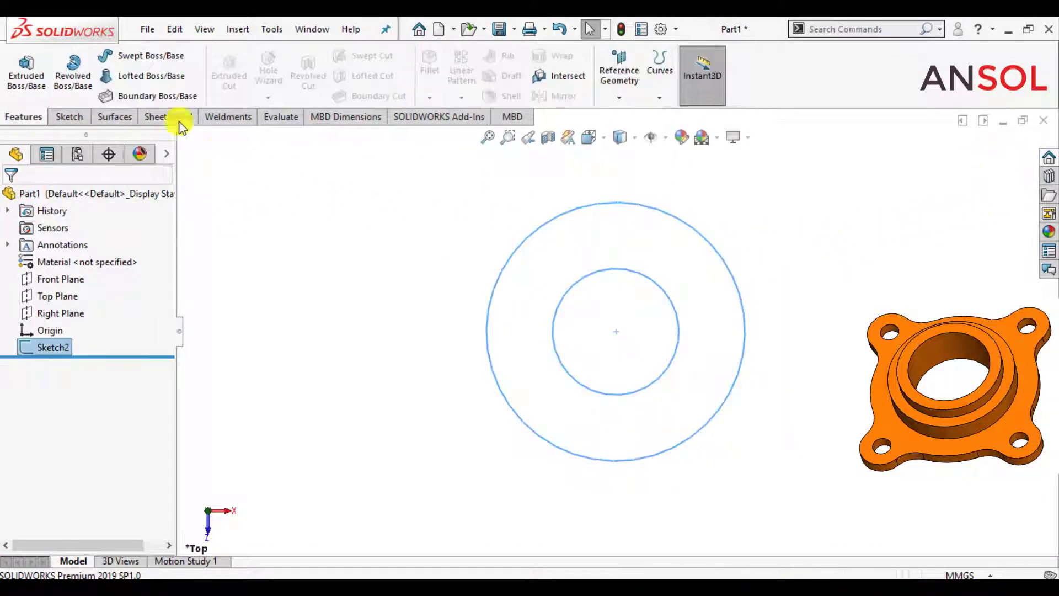
Step: Extrude the ring between the two concentric circles to a blind depth of 3 mm
{"action": "left_click", "coordinate": [30, 72]}
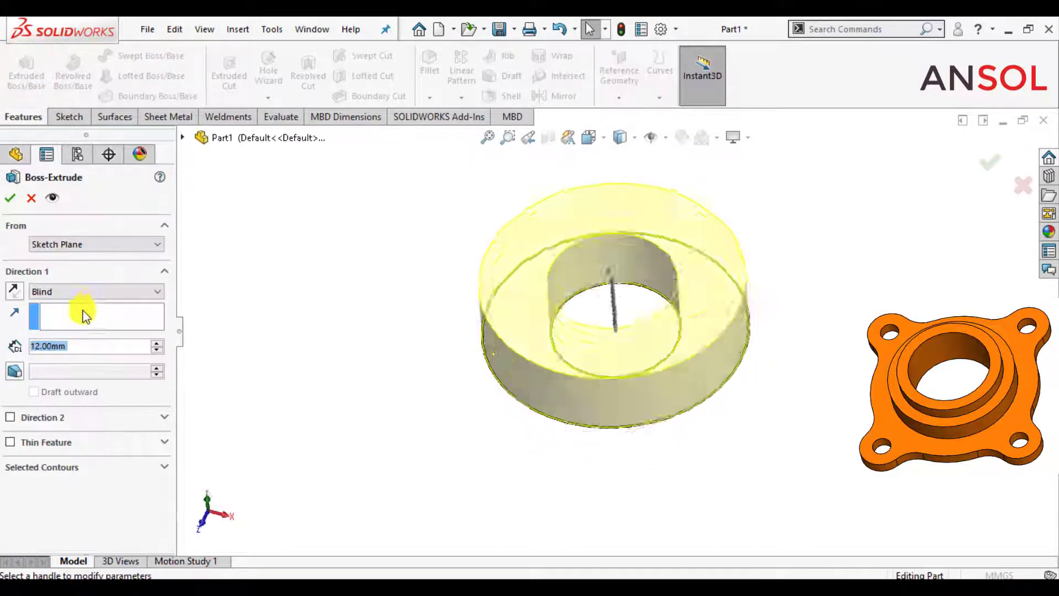
{"action": "type", "text": "3"}
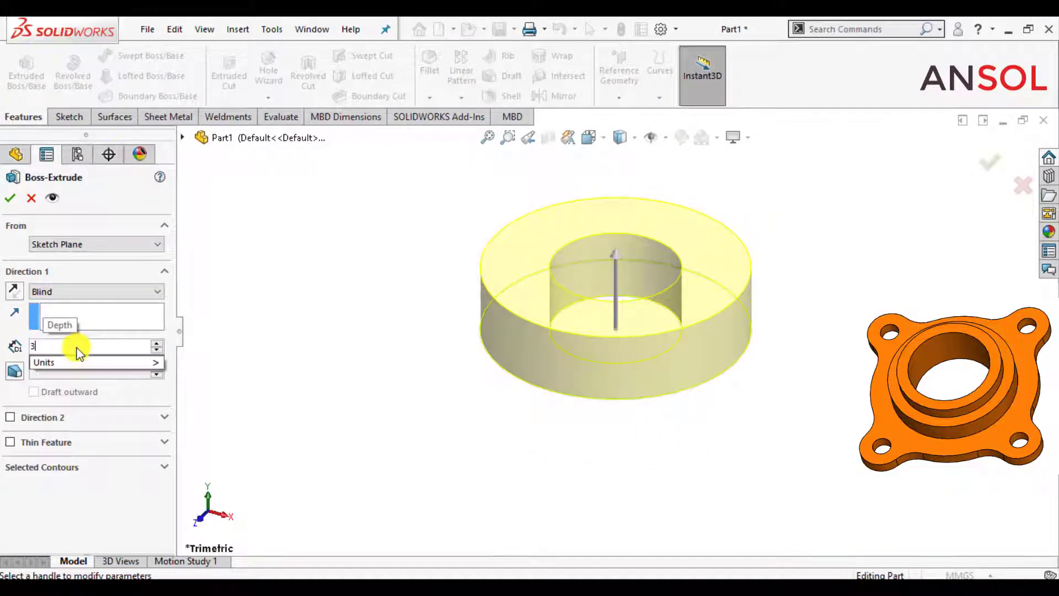
{"action": "key", "text": "Return"}
{"action": "left_click", "coordinate": [8, 199]}
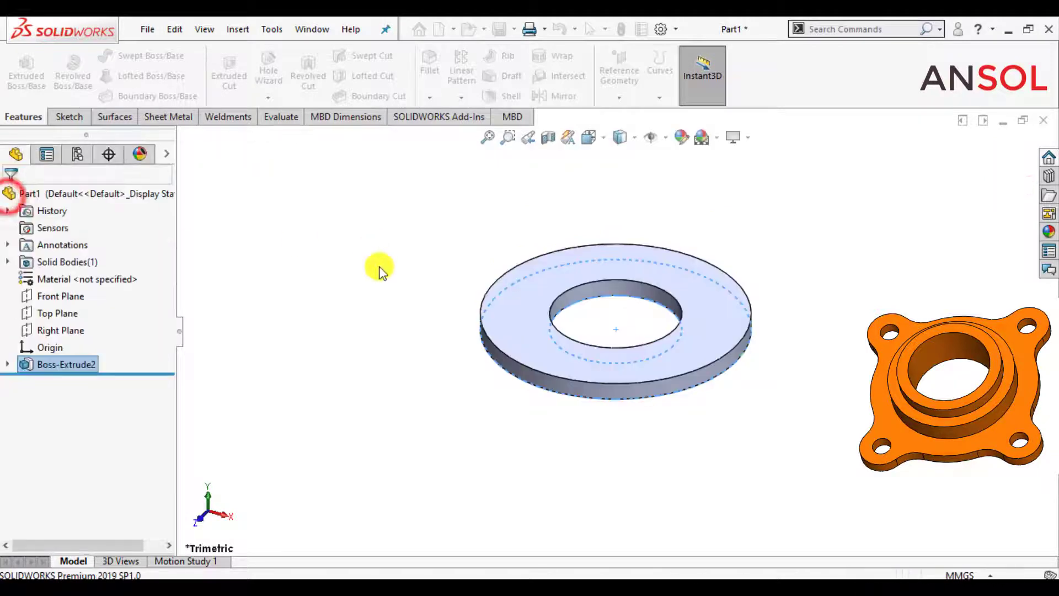
{"action": "left_click", "coordinate": [379, 267]}
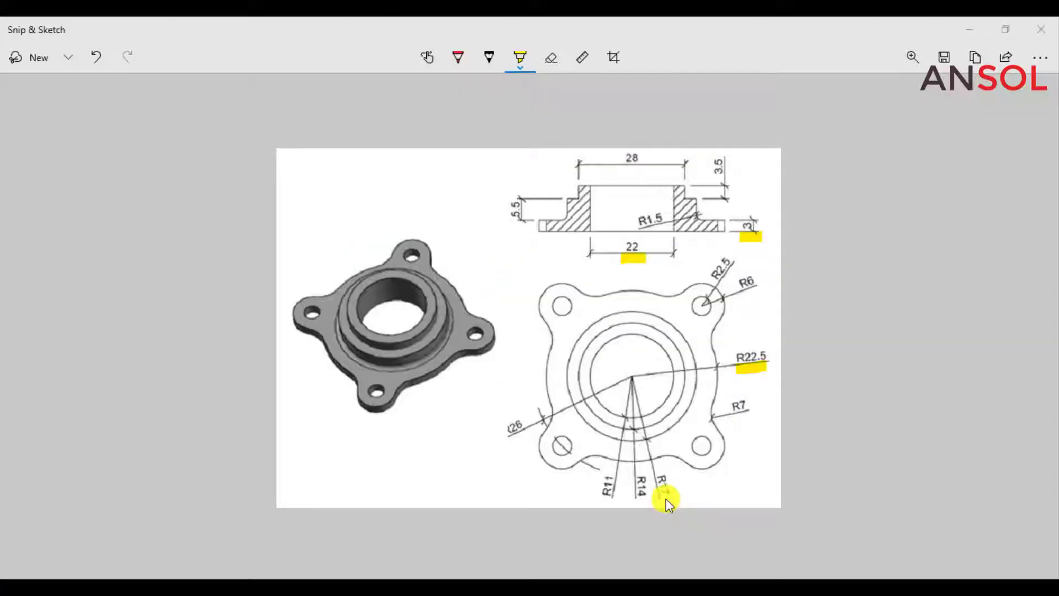
Step: Switch to the reference drawing in Snip & Sketch and highlight the R17 radius
{"action": "left_click", "coordinate": [658, 499]}
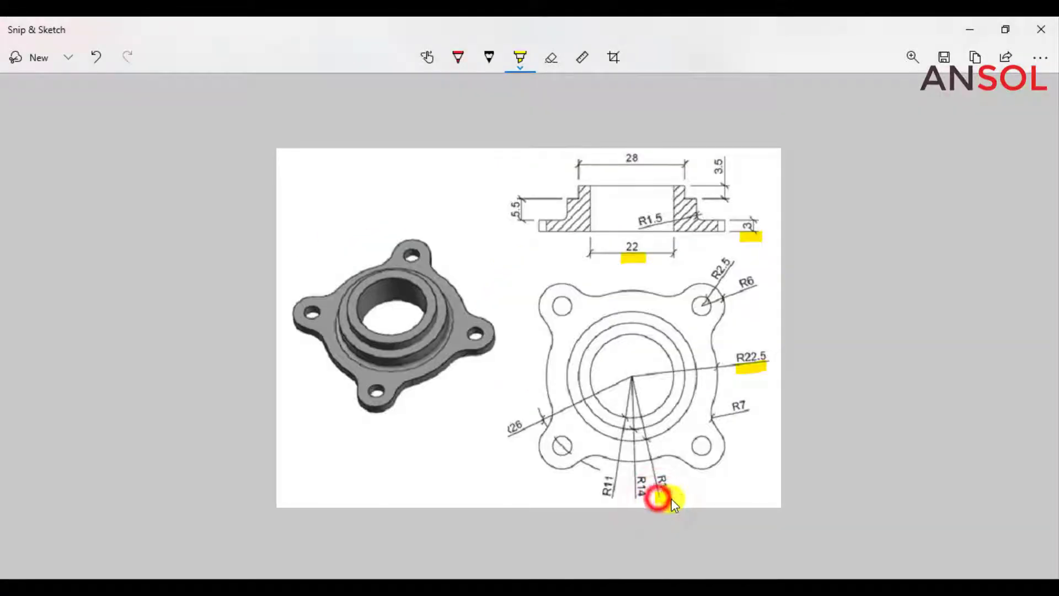
{"action": "left_click_drag", "start_coordinate": [656, 498], "coordinate": [676, 498]}
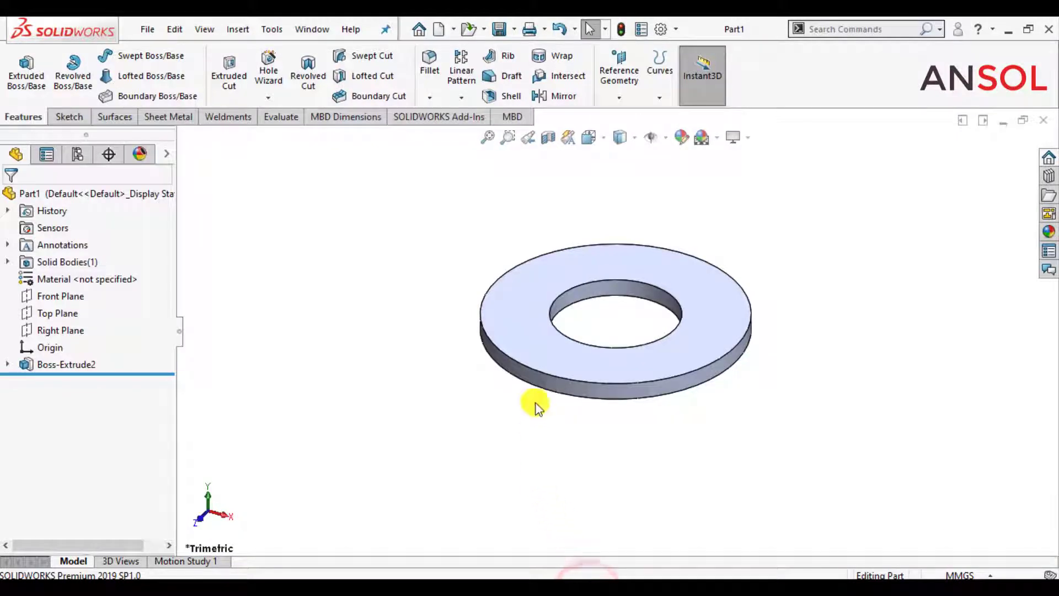
Step: Return to SOLIDWORKS and start a new sketch on the ring's upper flat face, viewed straight on
{"action": "left_click", "coordinate": [541, 349]}
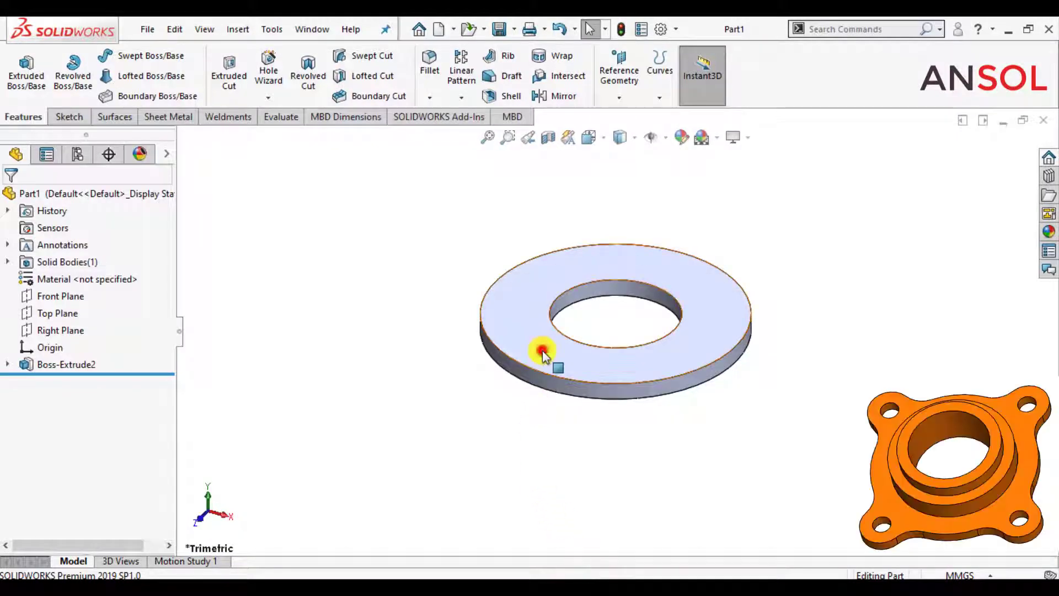
{"action": "left_click", "coordinate": [679, 303]}
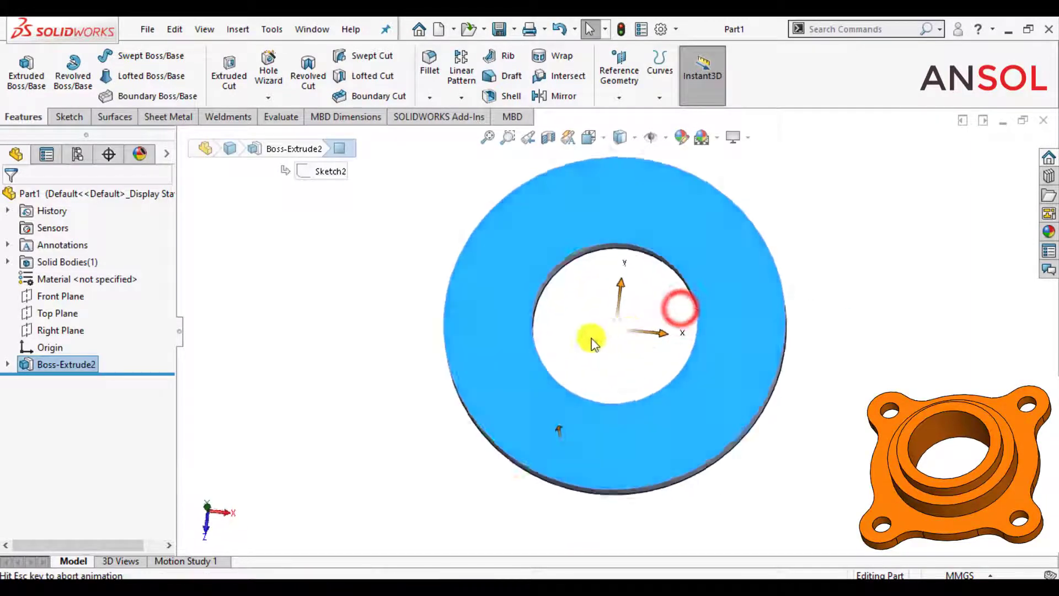
{"action": "left_click", "coordinate": [361, 388]}
{"action": "left_click", "coordinate": [467, 372]}
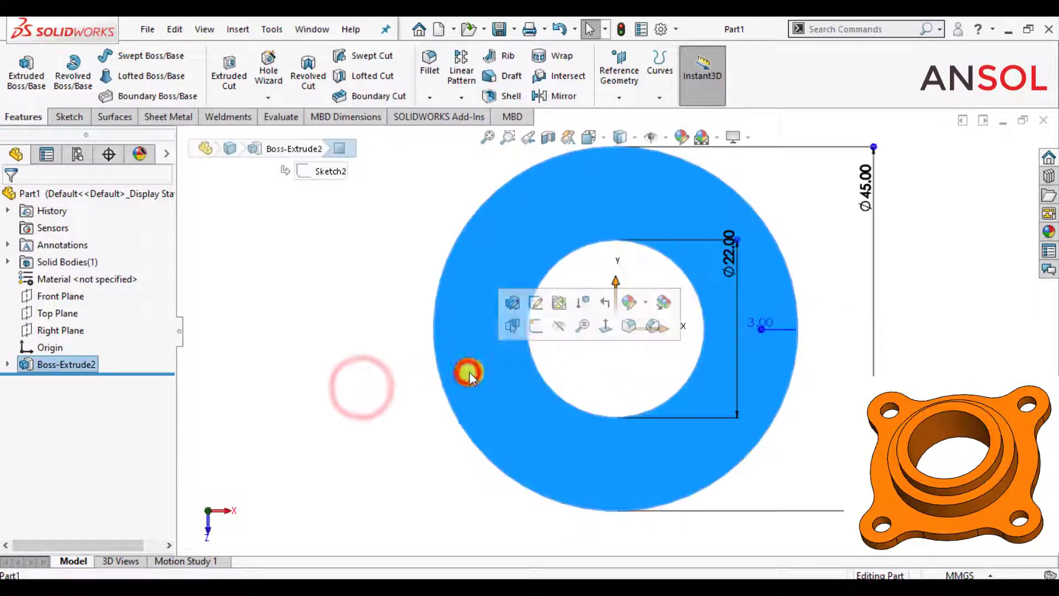
{"action": "left_click", "coordinate": [536, 328]}
Step: Sketch a circle about 36 mm in diameter centred on the origin, between the ring's inner and outer edges
{"action": "left_click", "coordinate": [132, 55]}
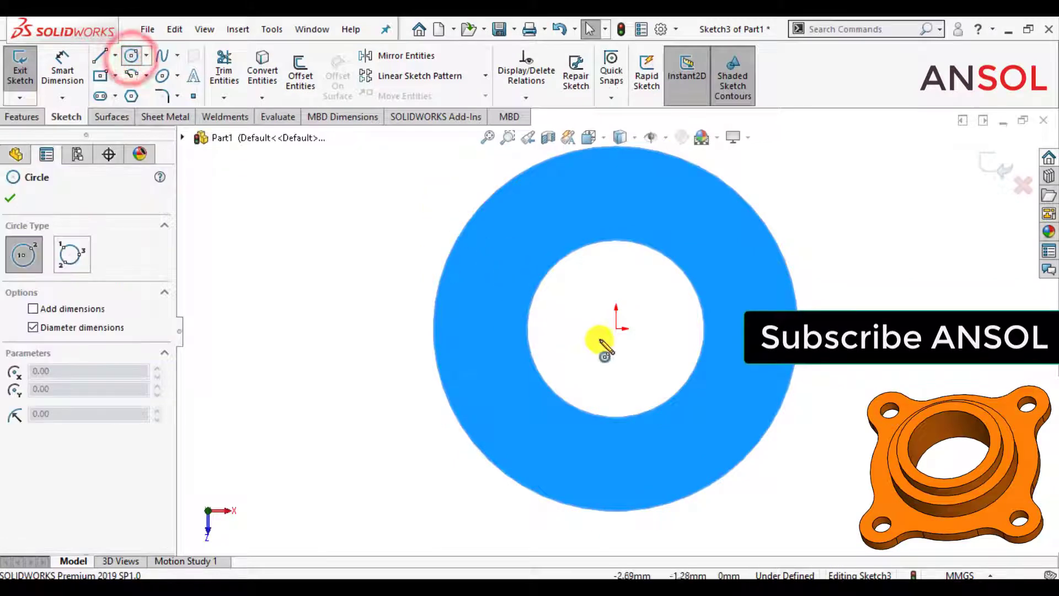
{"action": "left_click", "coordinate": [617, 329]}
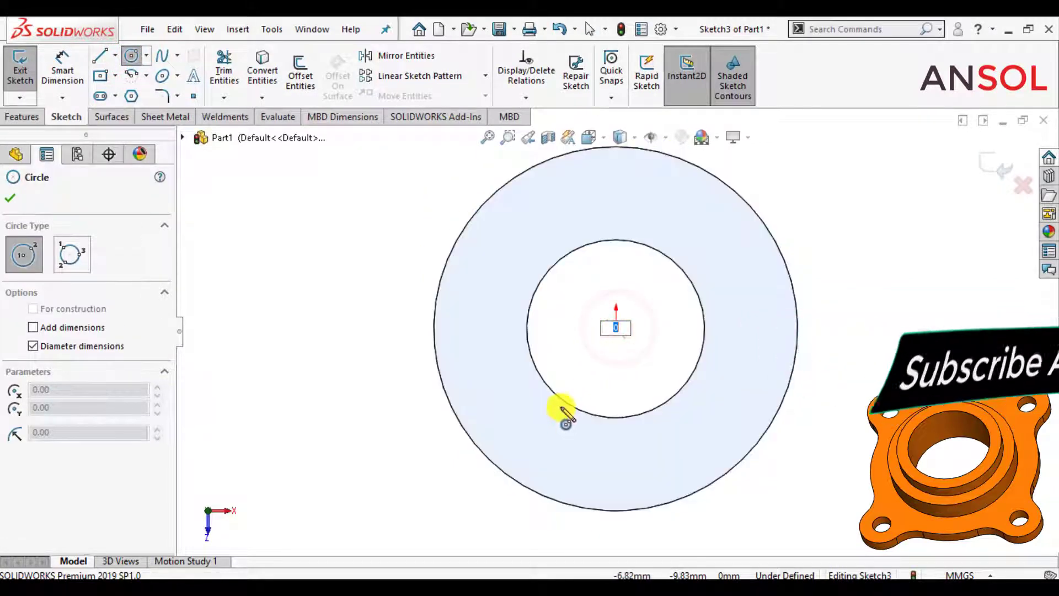
{"action": "left_click", "coordinate": [131, 55]}
{"action": "left_click", "coordinate": [132, 55]}
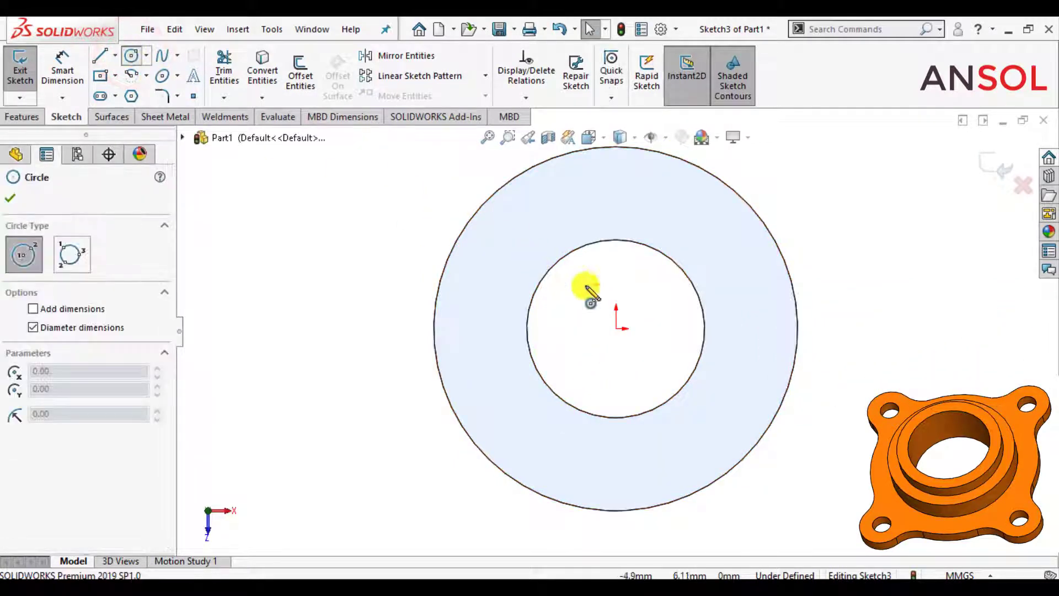
{"action": "left_click", "coordinate": [620, 332]}
{"action": "left_click", "coordinate": [617, 328]}
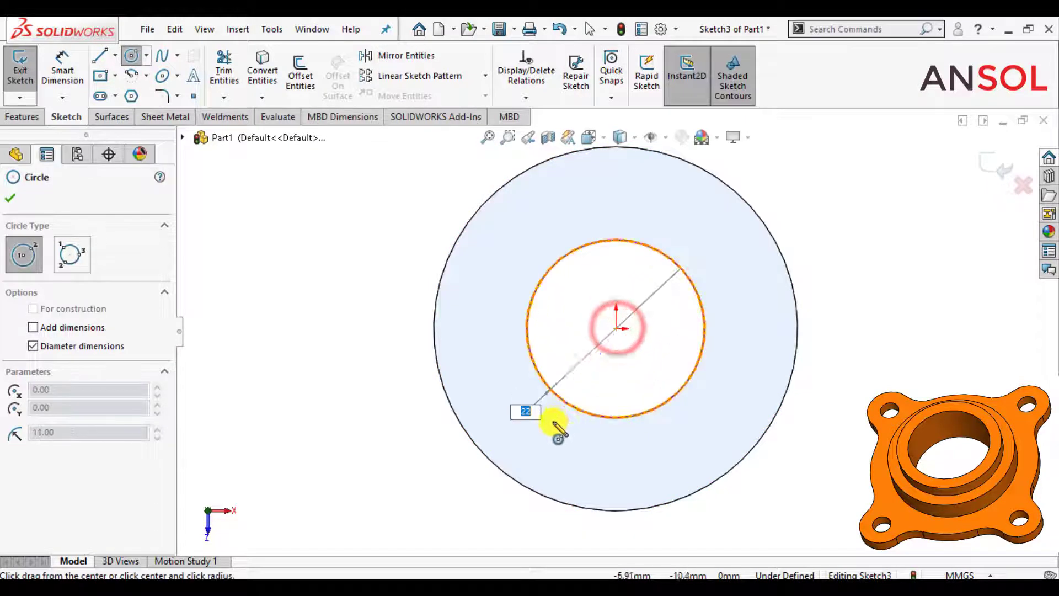
{"action": "left_click", "coordinate": [524, 443]}
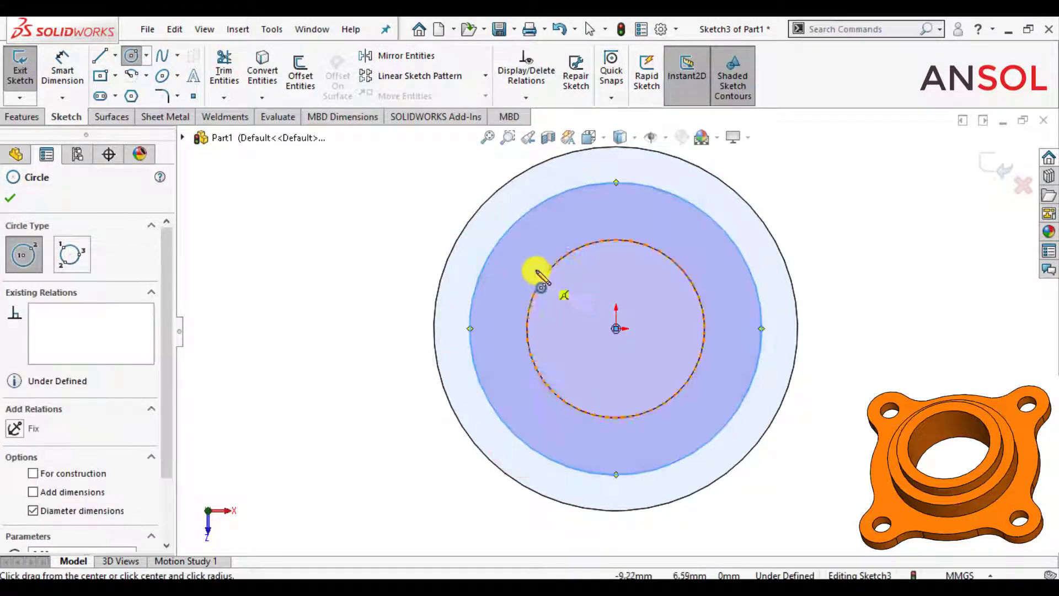
{"action": "left_click", "coordinate": [10, 197]}
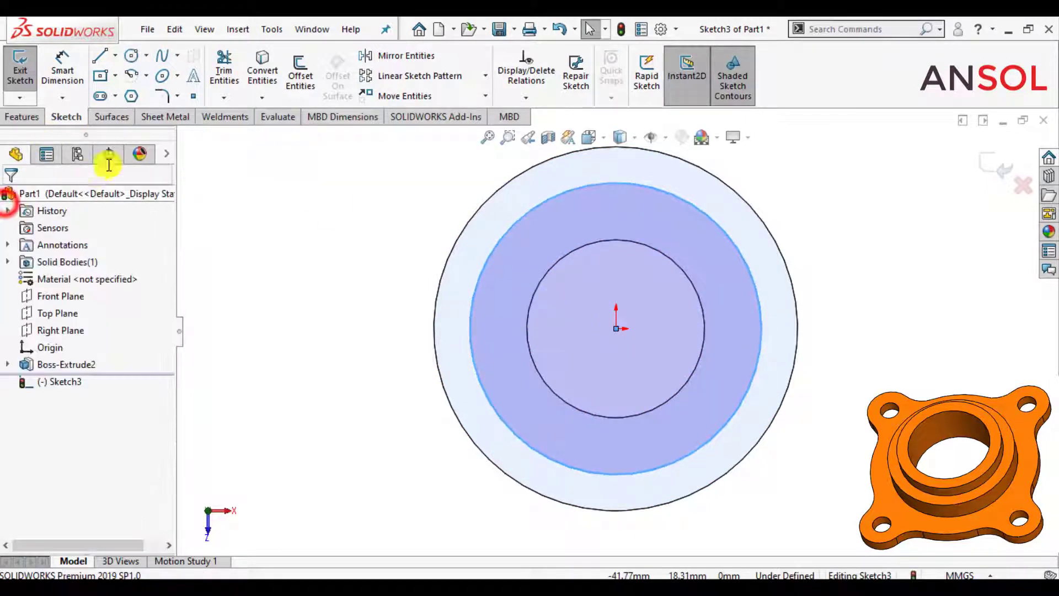
Step: Convert the edge of the ring's central hole into a sketch circle
{"action": "left_click", "coordinate": [256, 78]}
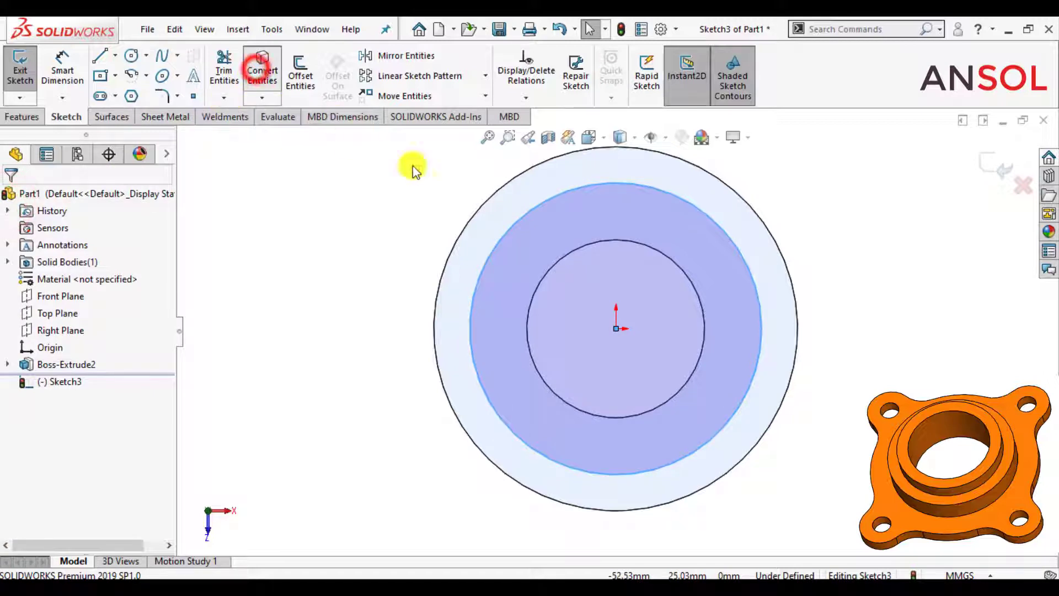
{"action": "left_click", "coordinate": [563, 258]}
{"action": "left_click", "coordinate": [9, 198]}
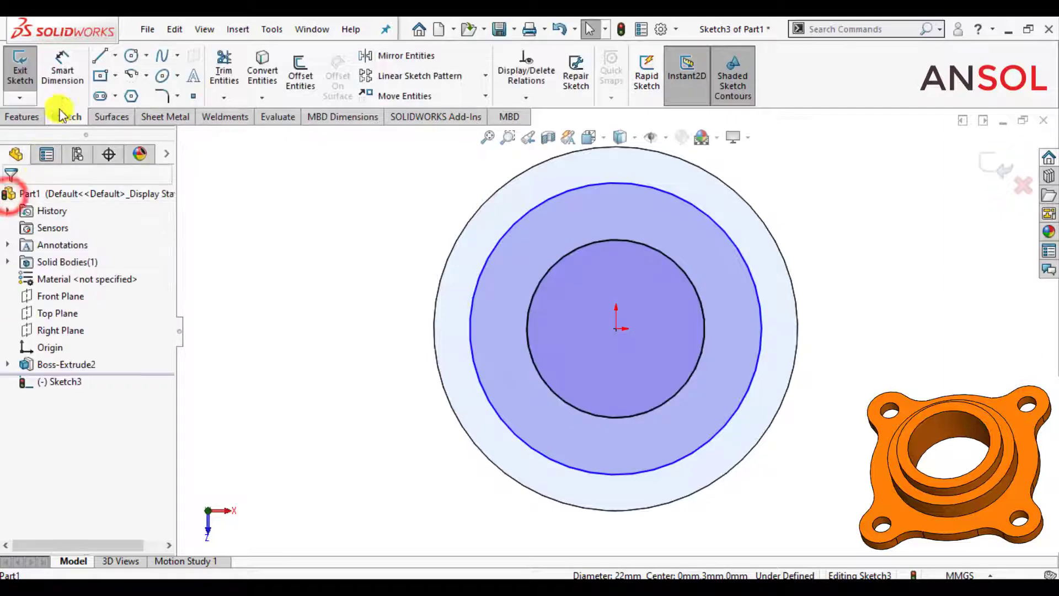
Step: Dimension the larger sketch circle's diameter to 34 mm and close the sketch
{"action": "left_click", "coordinate": [62, 69]}
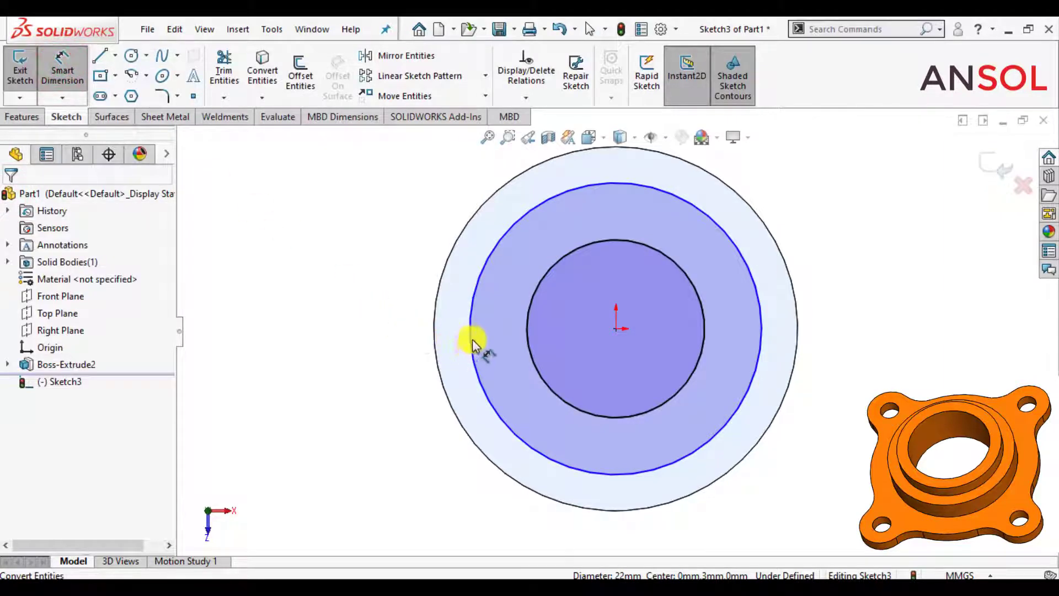
{"action": "left_click", "coordinate": [732, 237]}
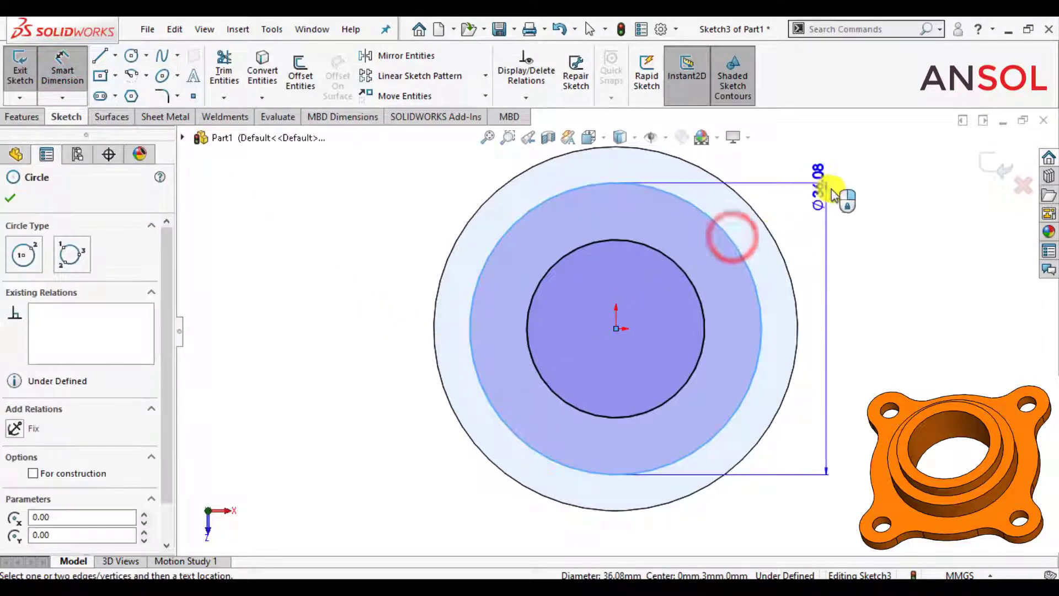
{"action": "left_click", "coordinate": [870, 205]}
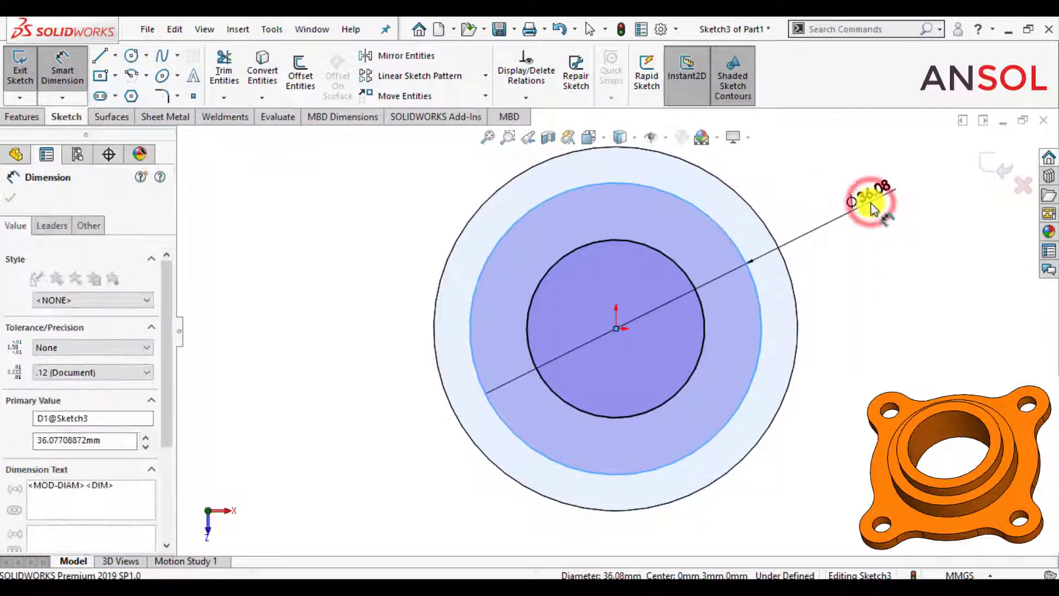
{"action": "type", "text": "3"}
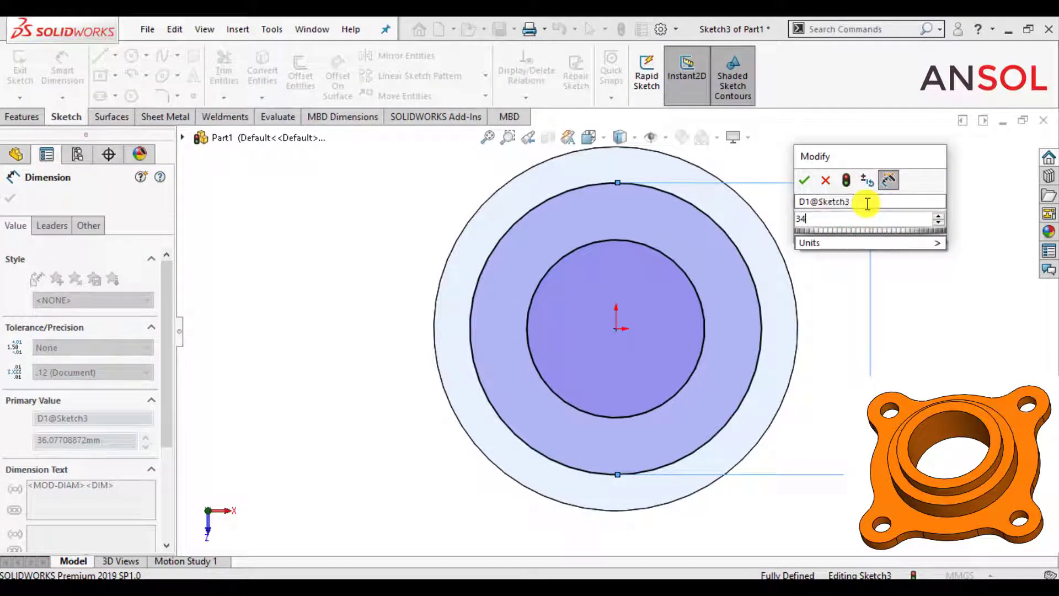
{"action": "type", "text": "4"}
{"action": "key", "text": "Return"}
{"action": "left_click", "coordinate": [11, 198]}
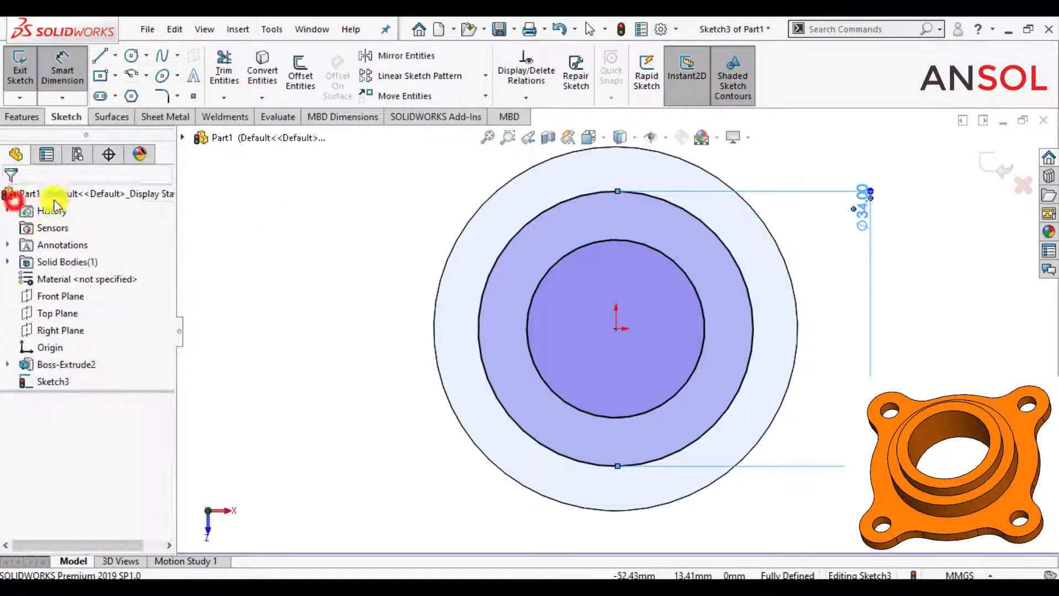
{"action": "left_click", "coordinate": [994, 164]}
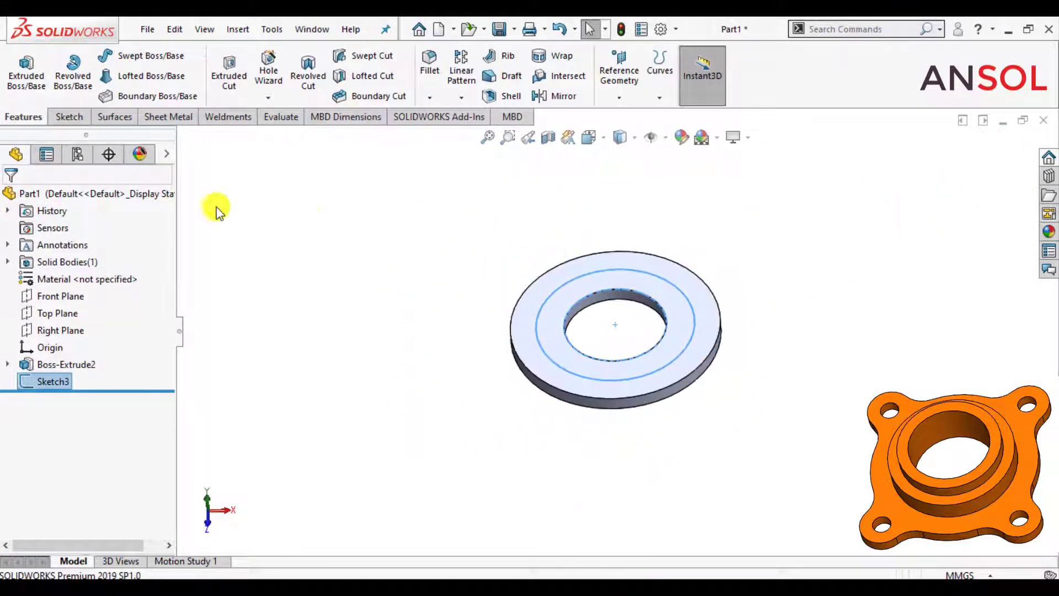
Step: Extrude the new ring profile upward from the base ring to a blind depth of 5.5 mm, merging the result
{"action": "left_click", "coordinate": [26, 71]}
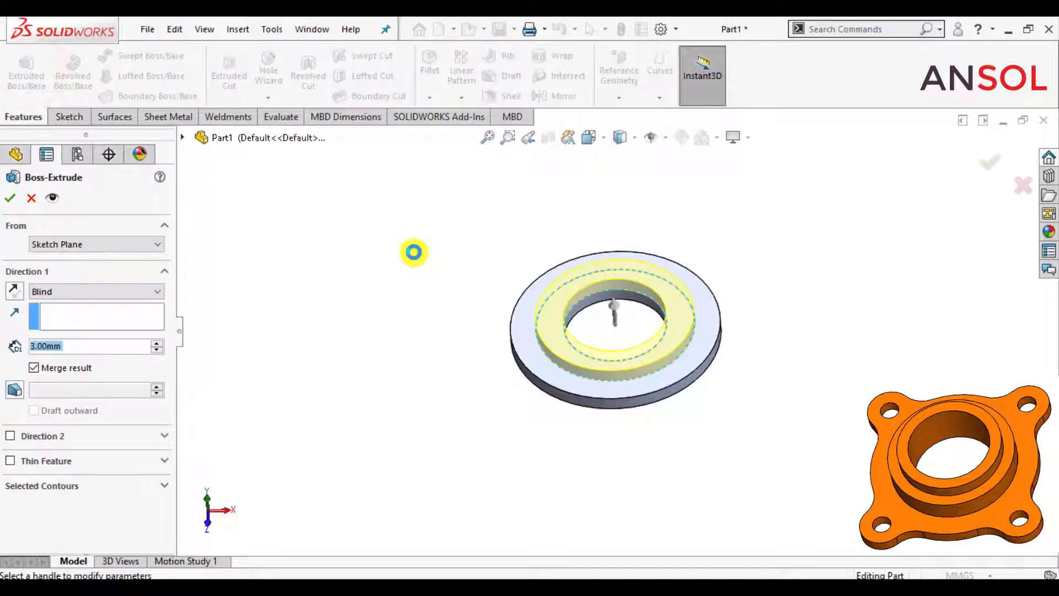
{"action": "type", "text": "5.5"}
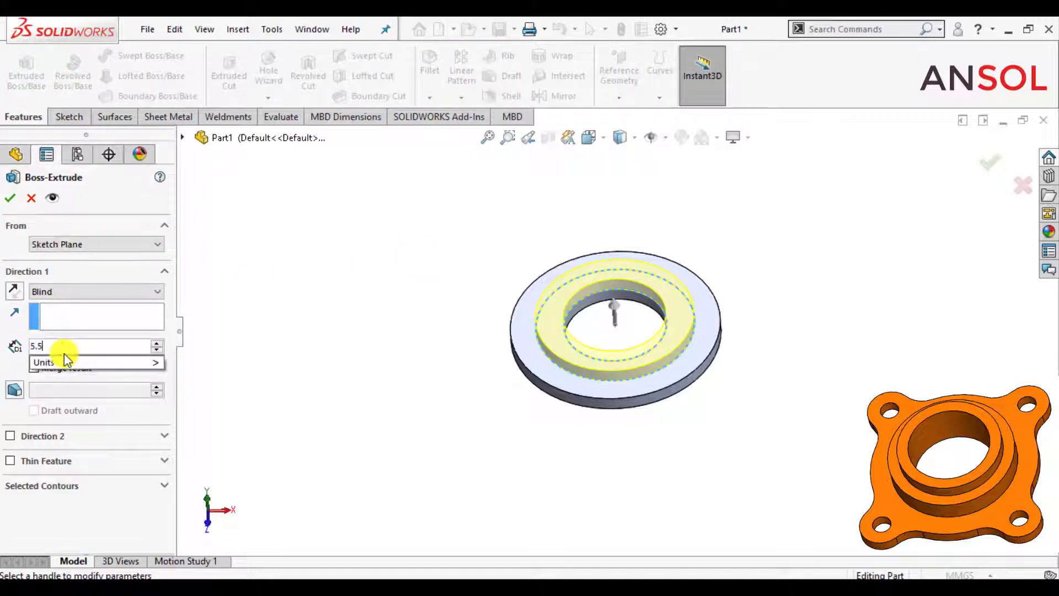
{"action": "key", "text": "Return"}
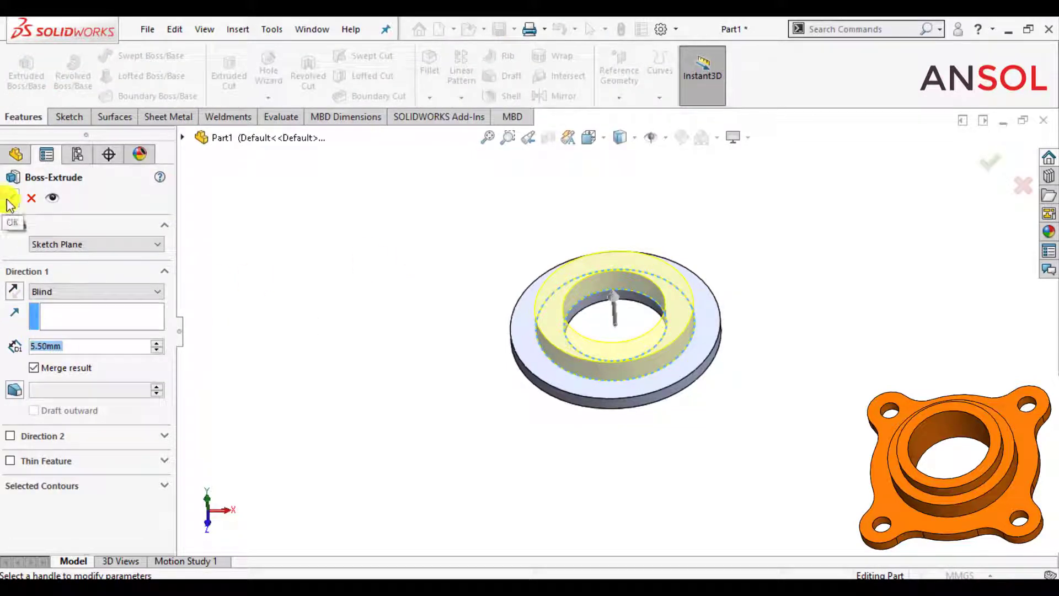
{"action": "left_click", "coordinate": [379, 300]}
{"action": "scroll", "coordinate": [433, 295], "scroll_direction": "down", "scroll_amount": 1}
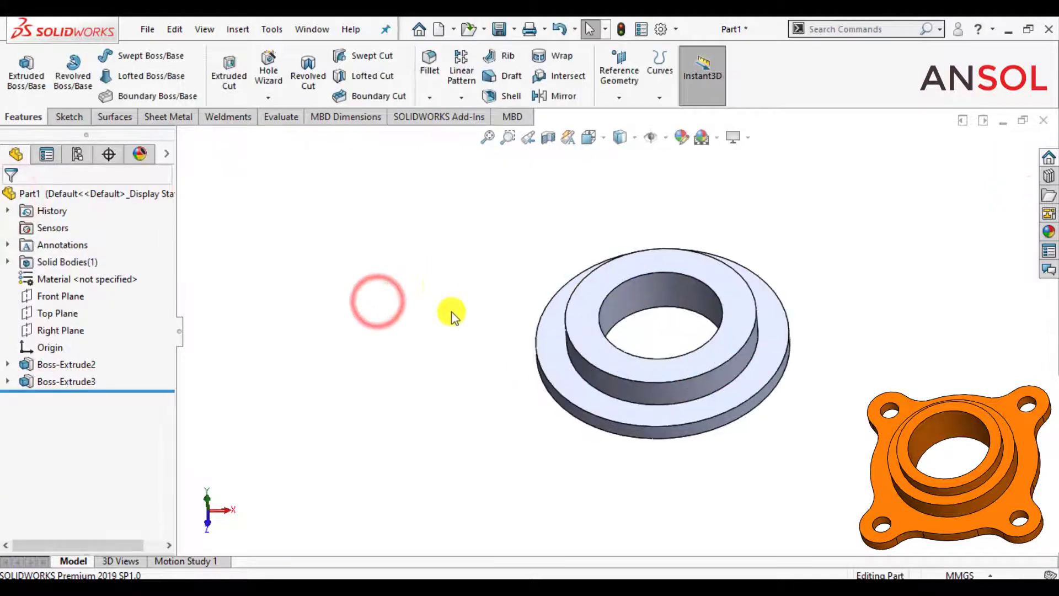
{"action": "scroll", "coordinate": [811, 333], "scroll_direction": "down", "scroll_amount": 1}
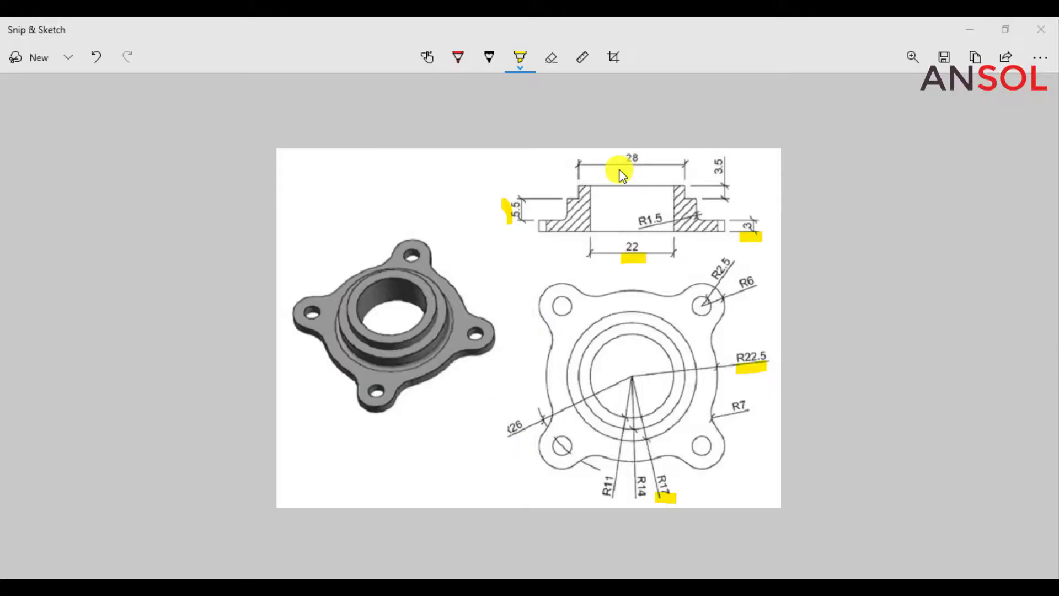
Step: Switch to the reference drawing in Snip & Sketch and highlight the 28 dimension in the section view
{"action": "left_click", "coordinate": [619, 167]}
{"action": "left_click", "coordinate": [618, 167]}
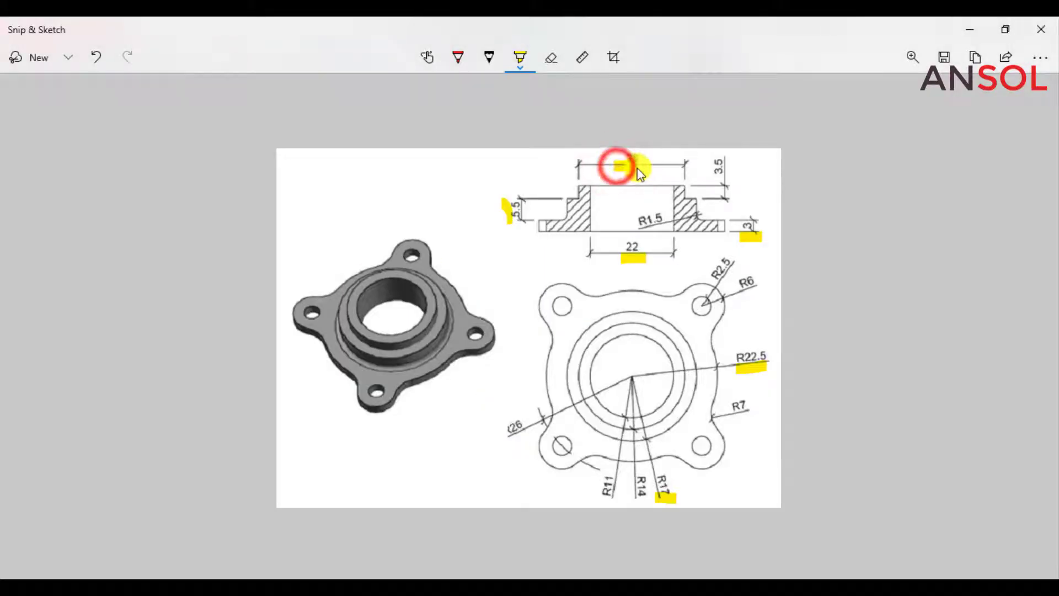
{"action": "left_click_drag", "start_coordinate": [637, 168], "coordinate": [644, 169]}
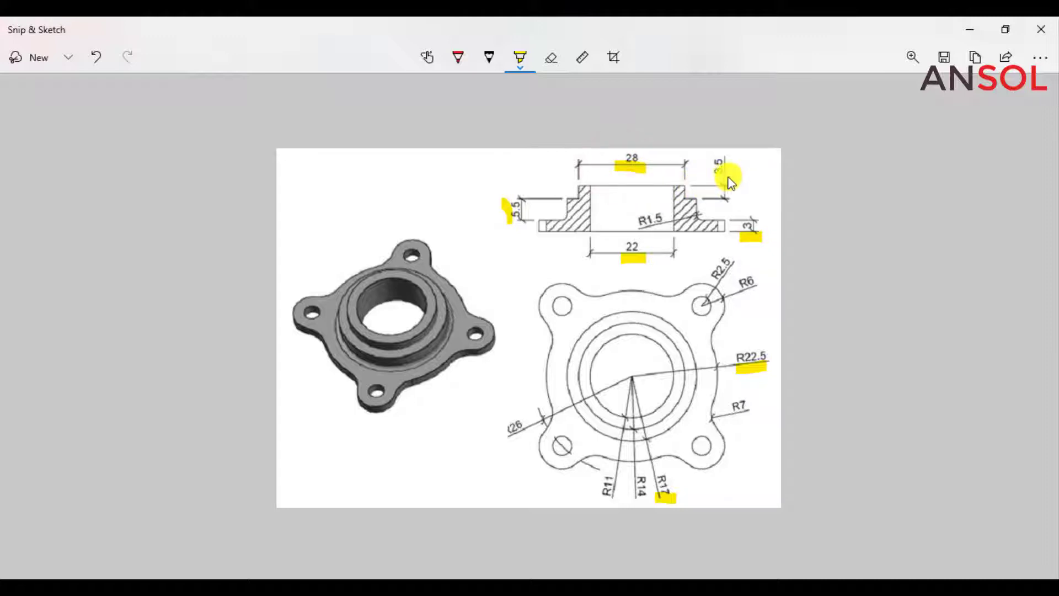
Step: Highlight the 3.5 height in the reference drawing, switch to SOLIDWORKS and start a sketch on the upper ring's top face, viewed face-on
{"action": "left_click_drag", "start_coordinate": [730, 168], "coordinate": [728, 179]}
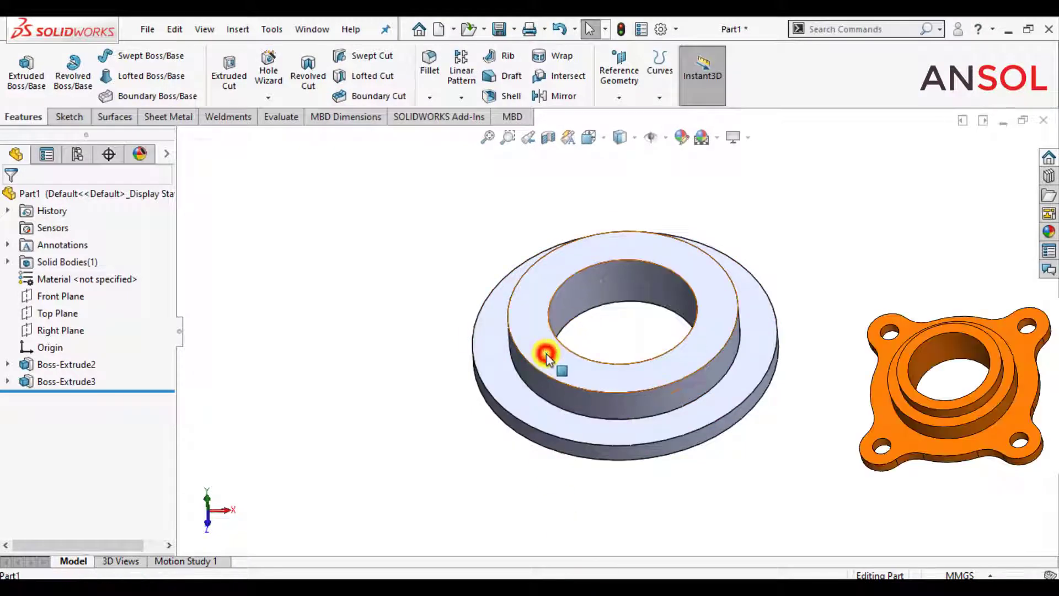
{"action": "left_click", "coordinate": [546, 352]}
{"action": "left_click", "coordinate": [614, 306]}
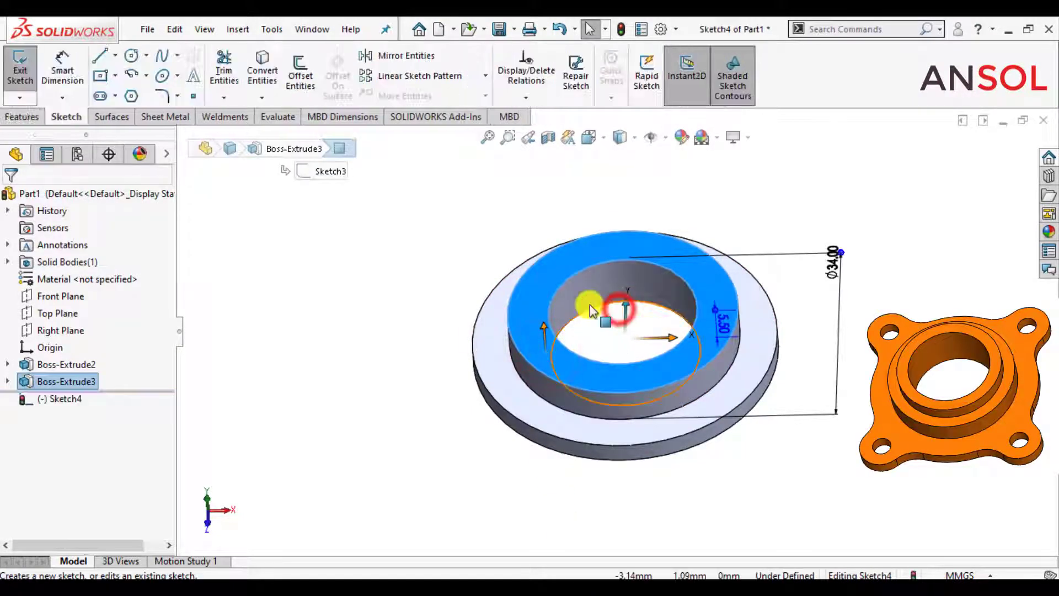
{"action": "left_click", "coordinate": [606, 140]}
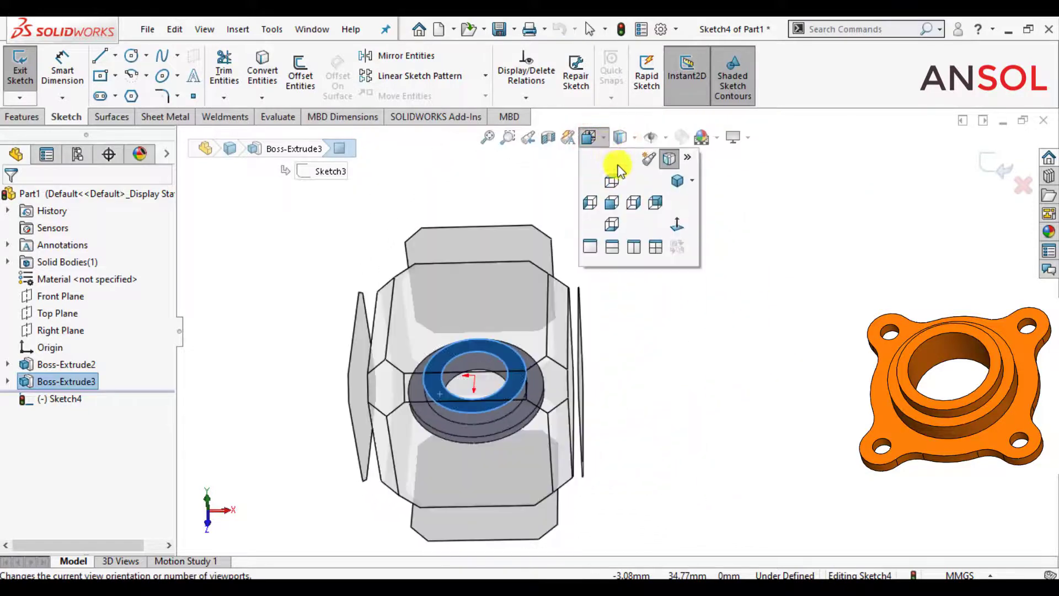
{"action": "left_click", "coordinate": [667, 226]}
{"action": "left_click", "coordinate": [344, 312]}
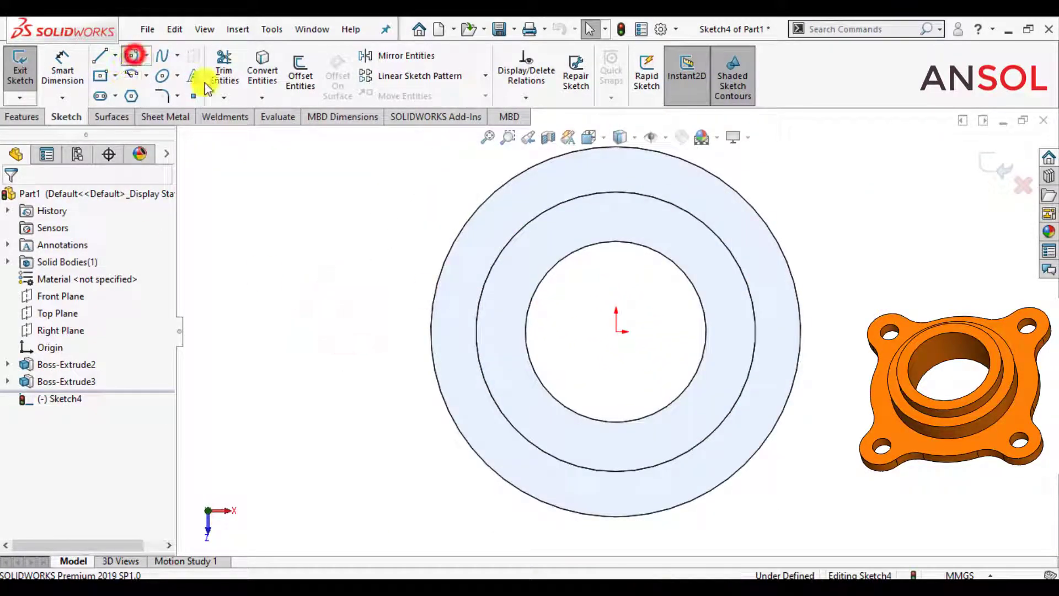
Step: Sketch a circle about 28.2 mm in diameter, centred on the origin, between the central hole and the upper ring's outer edge
{"action": "left_click", "coordinate": [133, 55]}
{"action": "left_click", "coordinate": [616, 330]}
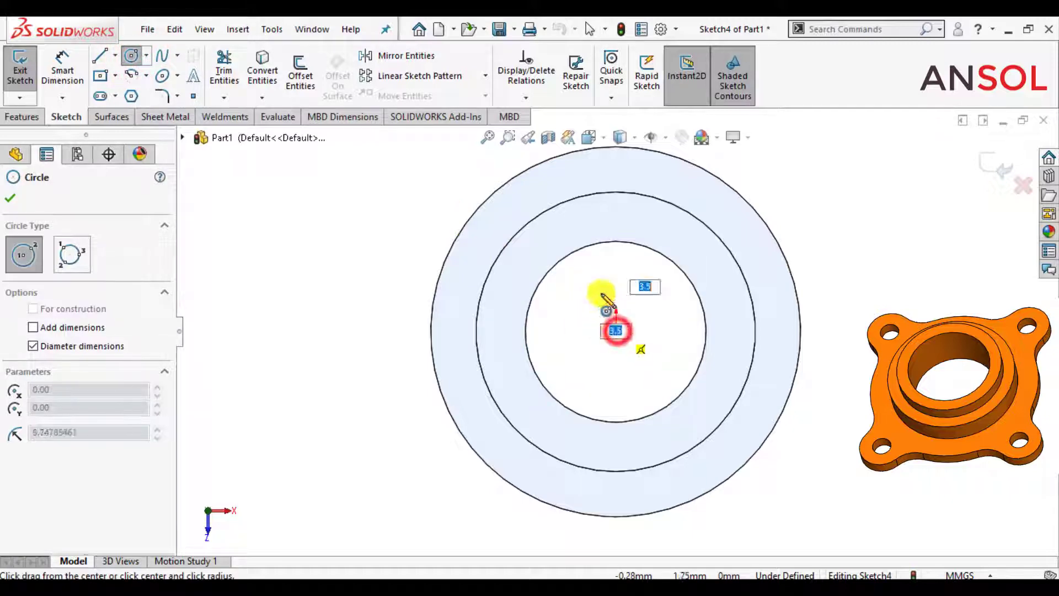
{"action": "left_click", "coordinate": [567, 225]}
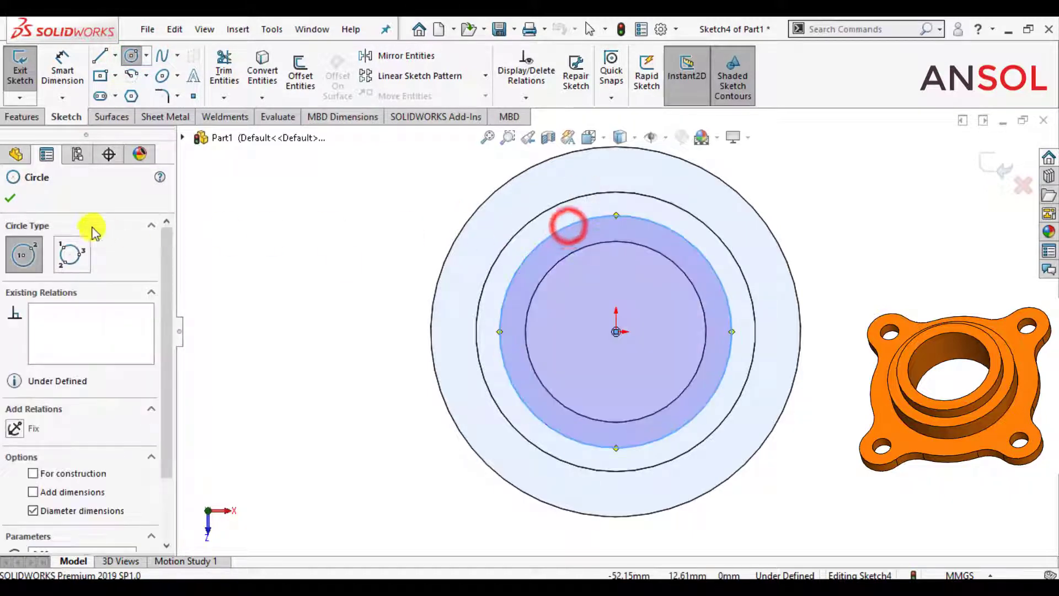
{"action": "left_click", "coordinate": [13, 197]}
Step: Dimension the new circle's diameter to 28 mm
{"action": "left_click", "coordinate": [62, 69]}
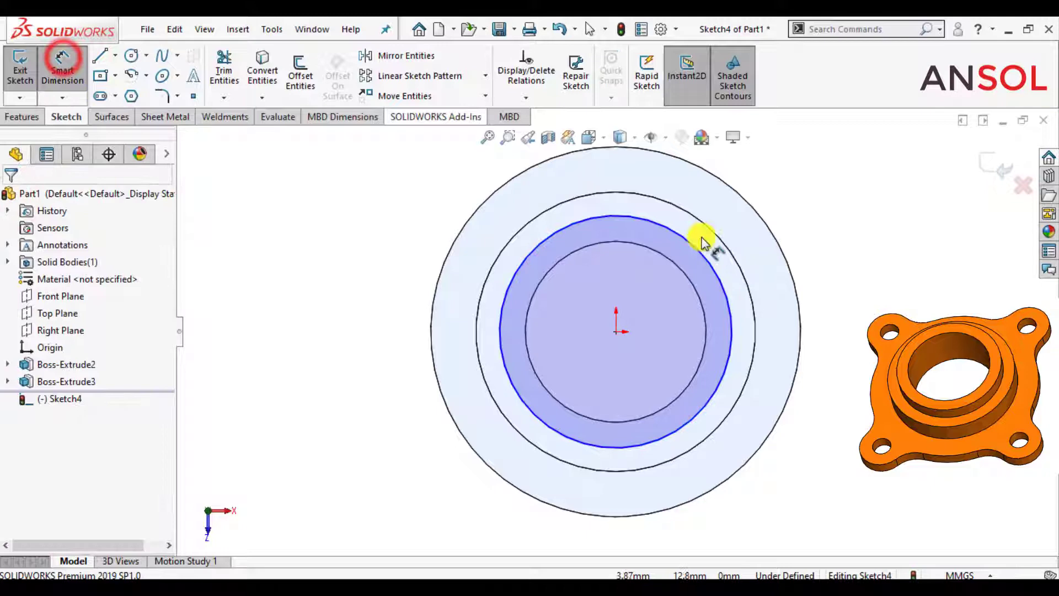
{"action": "left_click", "coordinate": [717, 265]}
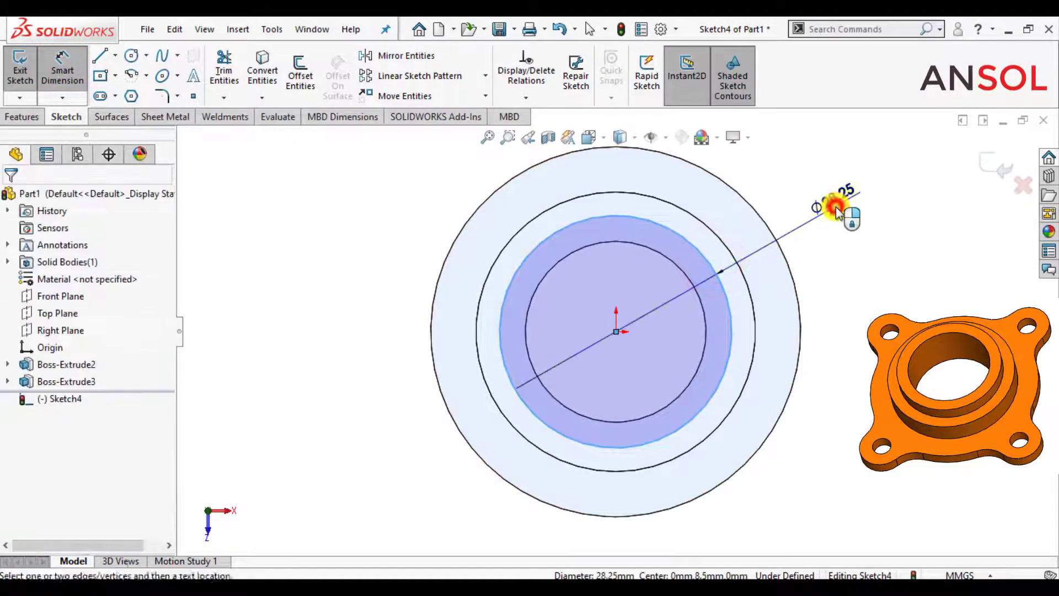
{"action": "left_click", "coordinate": [835, 207]}
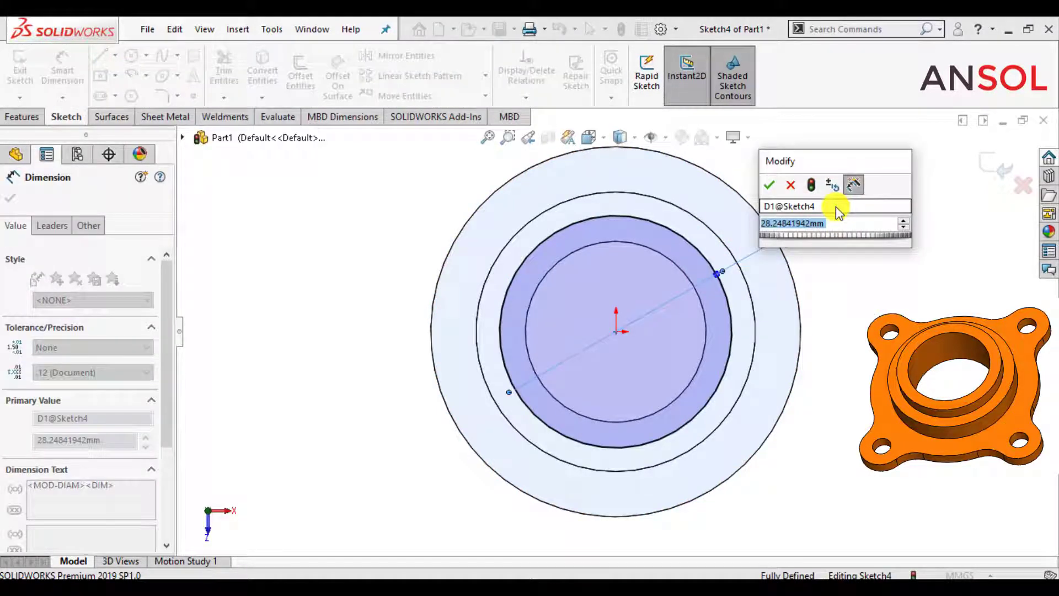
{"action": "type", "text": "28"}
{"action": "key", "text": "Return"}
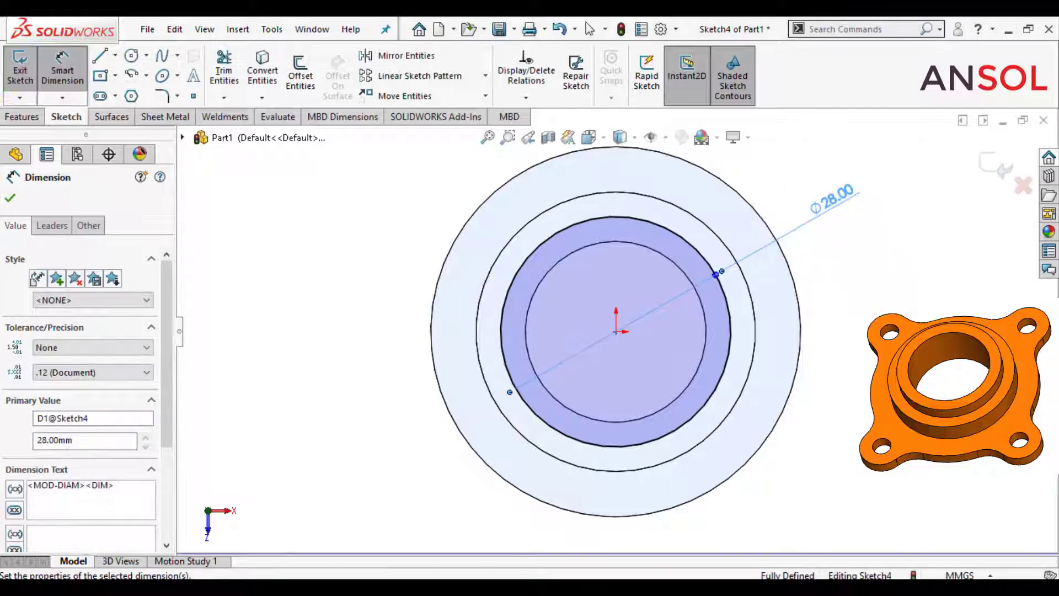
{"action": "left_click", "coordinate": [10, 199]}
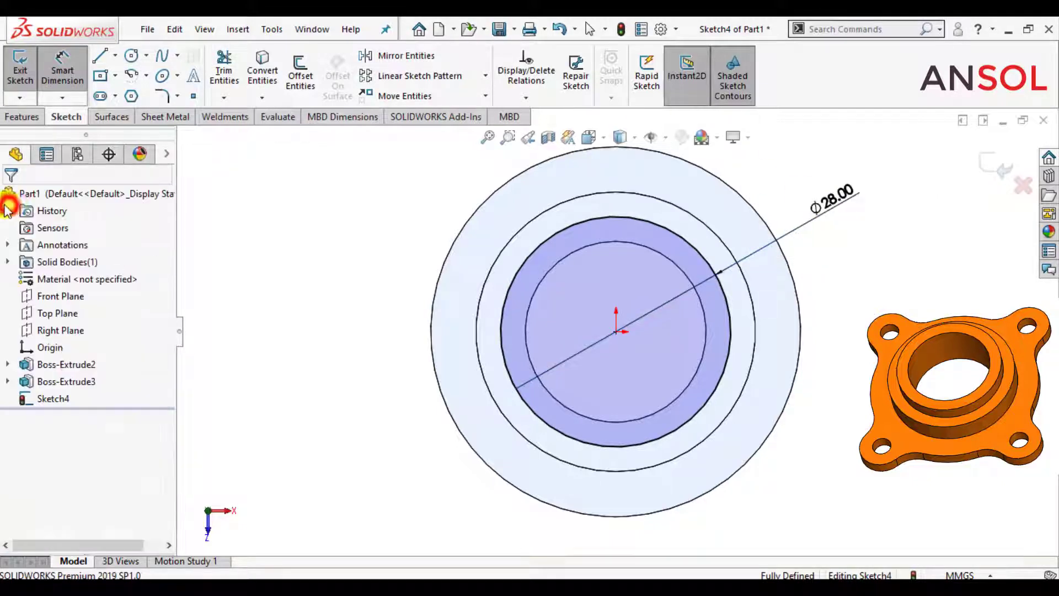
Step: Convert the central hole's edge into a circle inside the 28 mm circle and close the sketch
{"action": "left_click", "coordinate": [260, 71]}
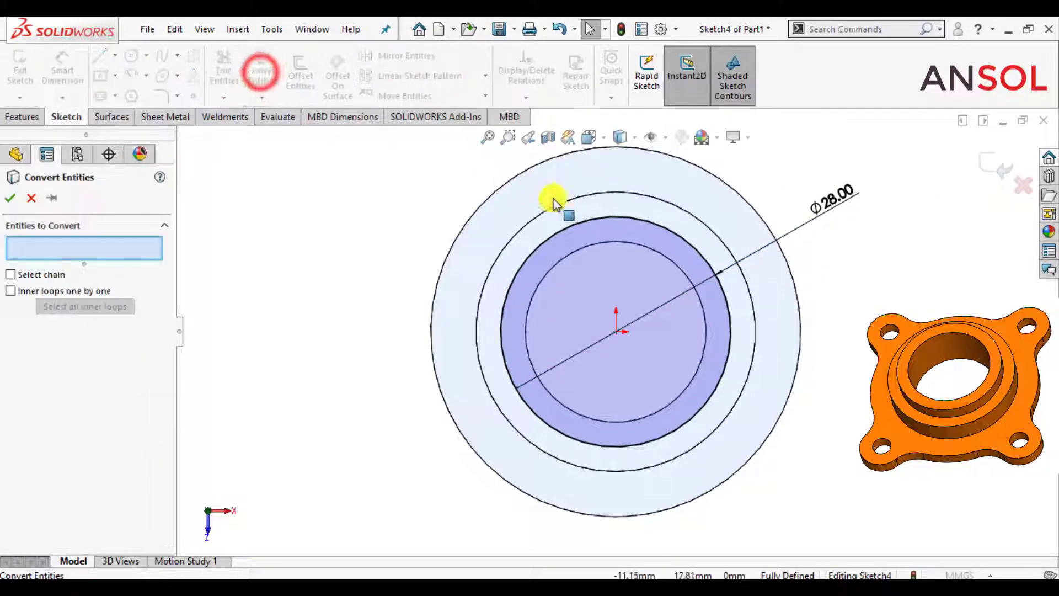
{"action": "left_click", "coordinate": [613, 243]}
{"action": "left_click", "coordinate": [11, 197]}
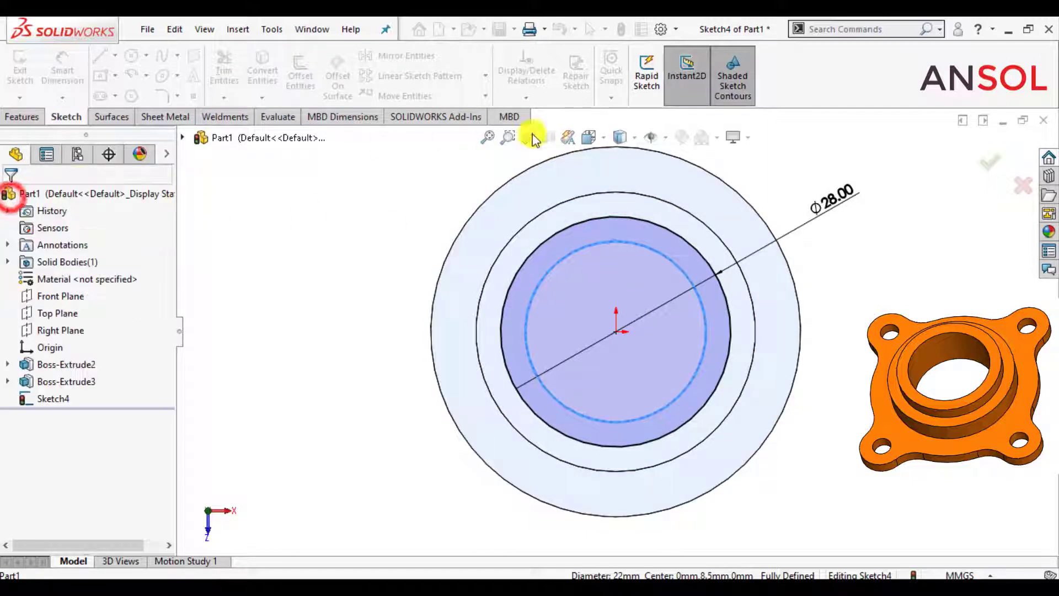
{"action": "left_click", "coordinate": [1004, 166]}
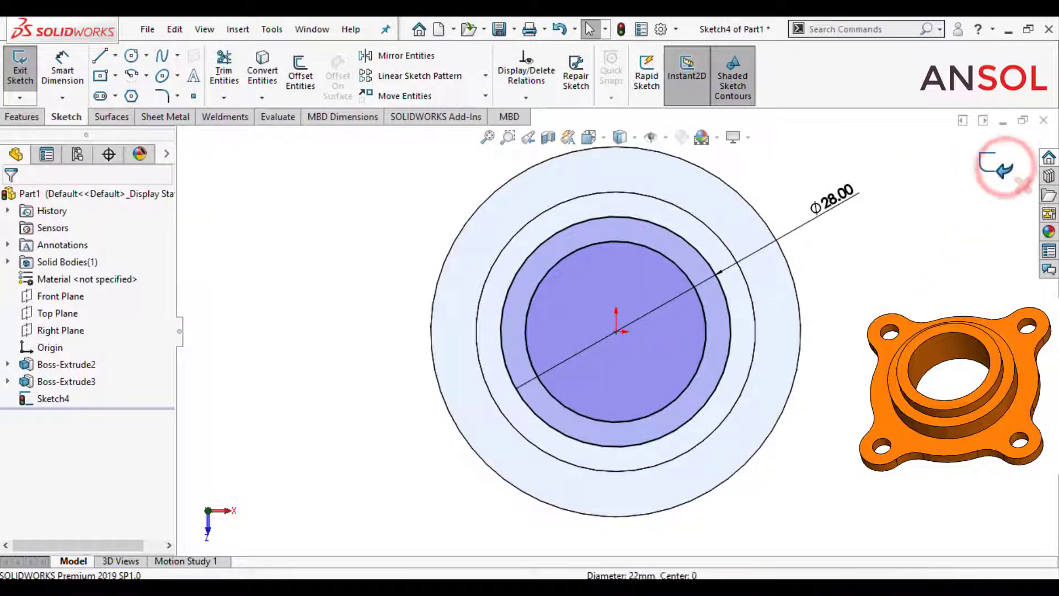
Step: Extrude the 28 mm ring profile outward from the upper ring to a blind depth of 3.5 mm, merging the result
{"action": "middle_click_drag", "start_coordinate": [704, 342], "coordinate": [679, 272]}
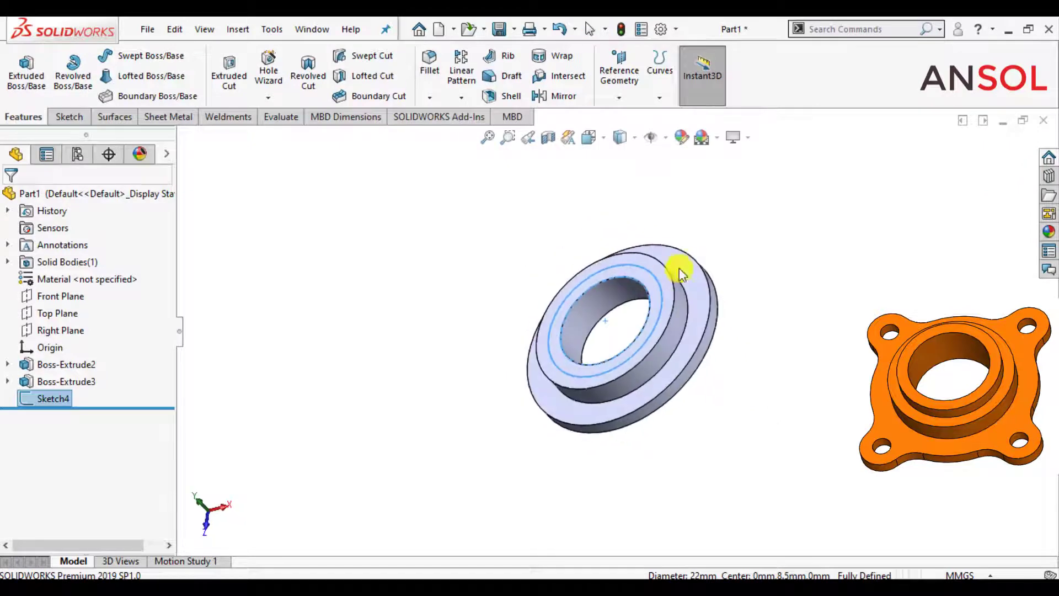
{"action": "left_click", "coordinate": [22, 74]}
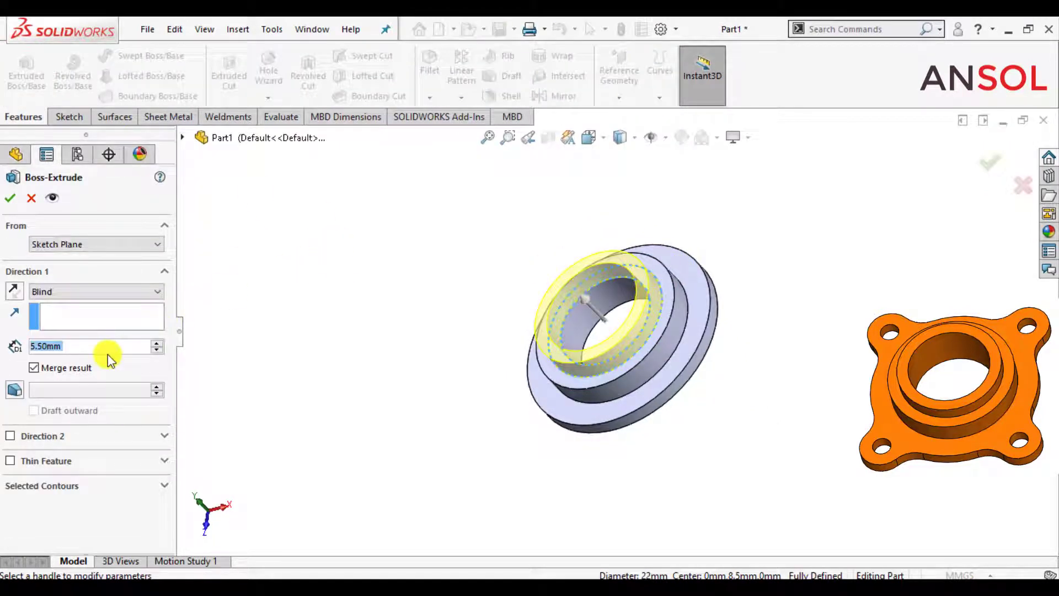
{"action": "type", "text": "3."}
{"action": "key", "text": "Return"}
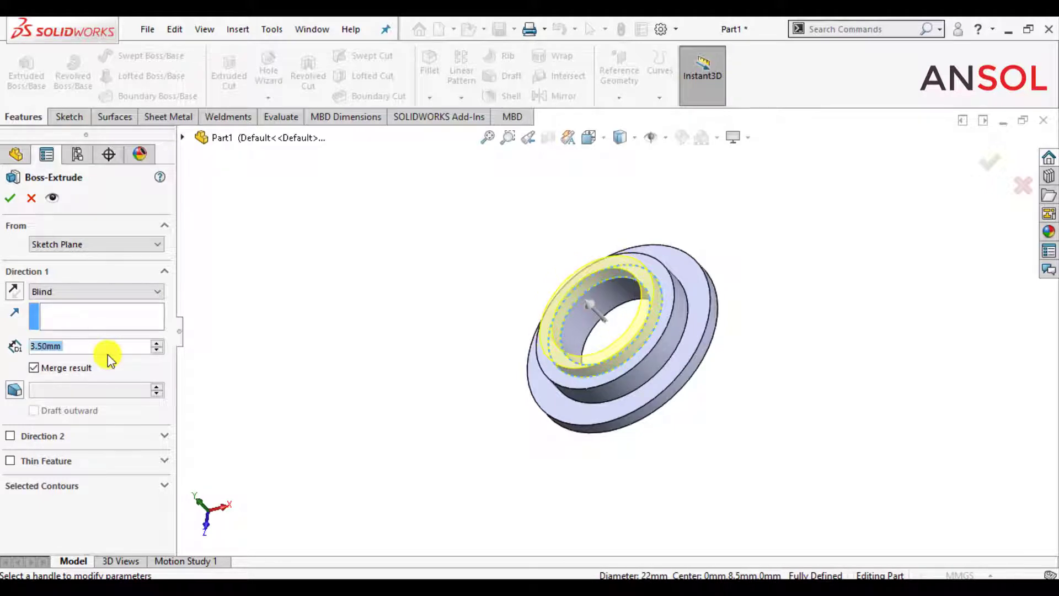
{"action": "left_click", "coordinate": [12, 197]}
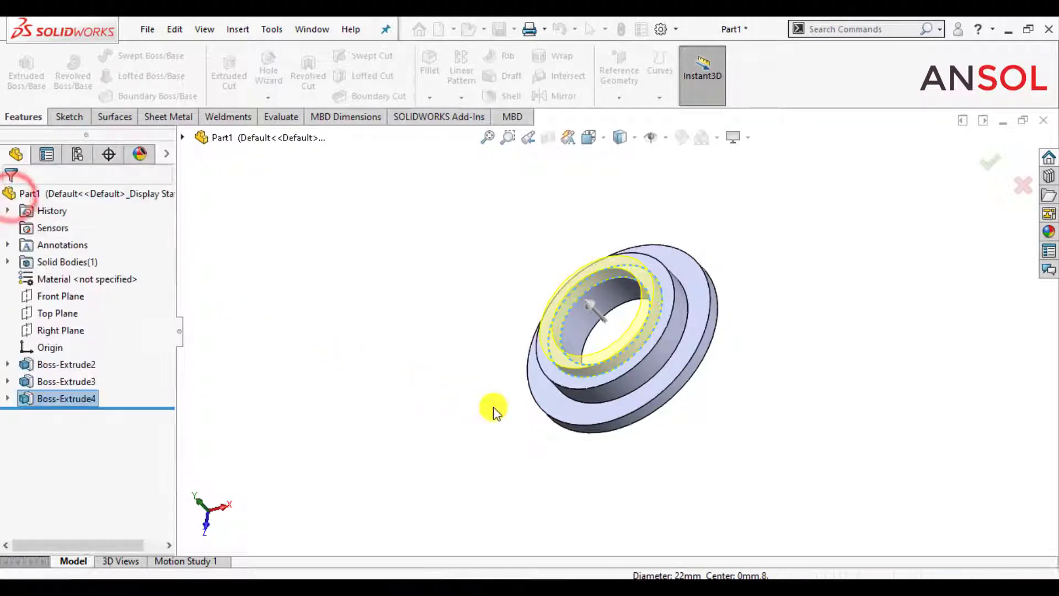
{"action": "middle_click_drag", "start_coordinate": [491, 409], "coordinate": [771, 442]}
{"action": "left_click", "coordinate": [771, 442]}
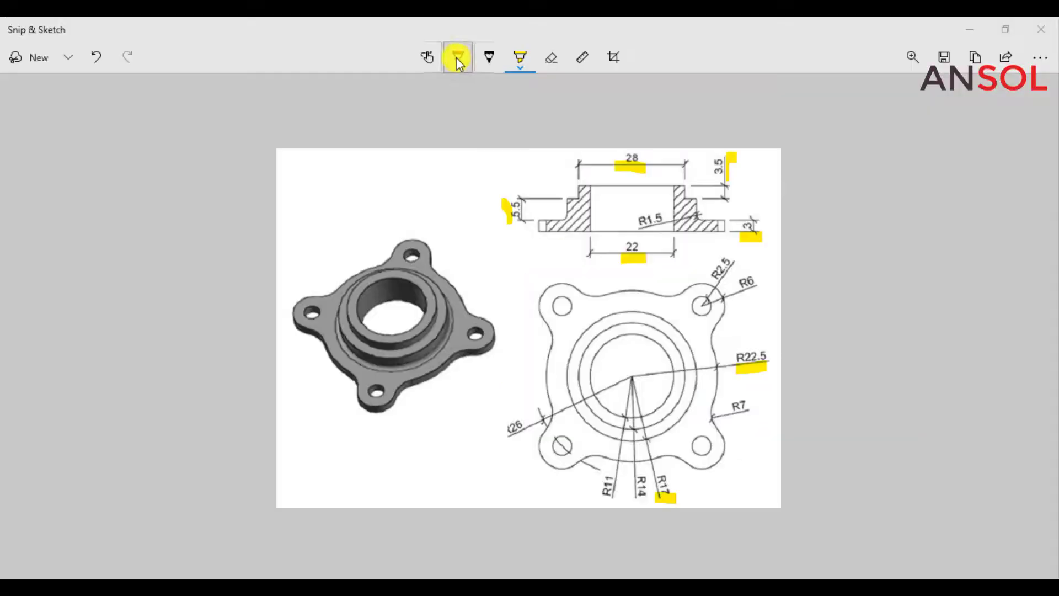
Step: Switch to the reference drawing in Snip & Sketch and mark the R26, R2.5, R6 and R7 dimensions in the plan view with the red pen
{"action": "left_click", "coordinate": [457, 58]}
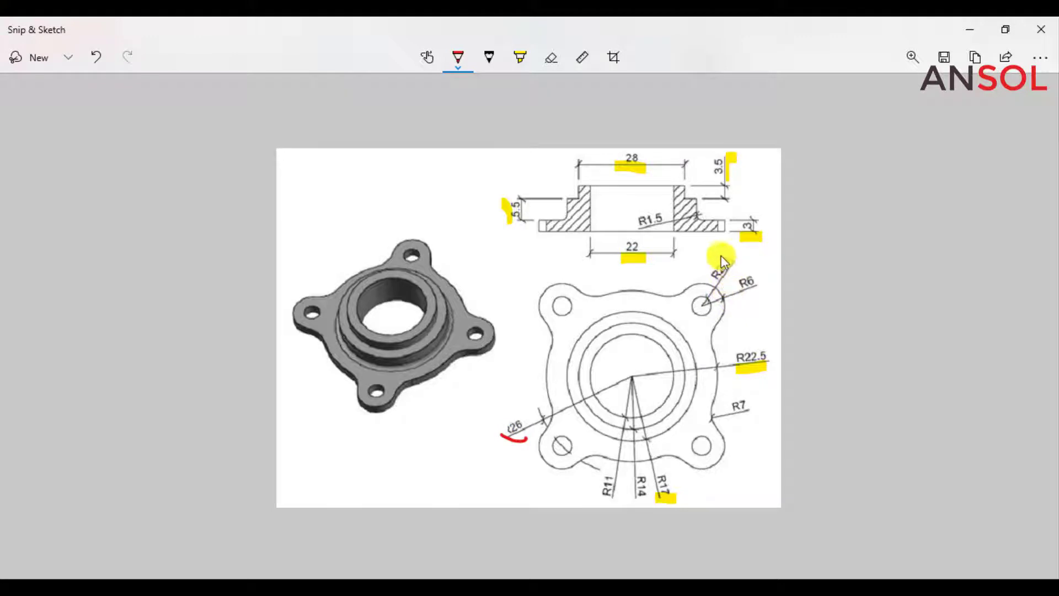
{"action": "mouse_move", "coordinate": [726, 296]}
{"action": "left_mouse_down"}
{"action": "mouse_move", "coordinate": [768, 296]}
{"action": "mouse_move", "coordinate": [754, 250]}
{"action": "left_mouse_up"}
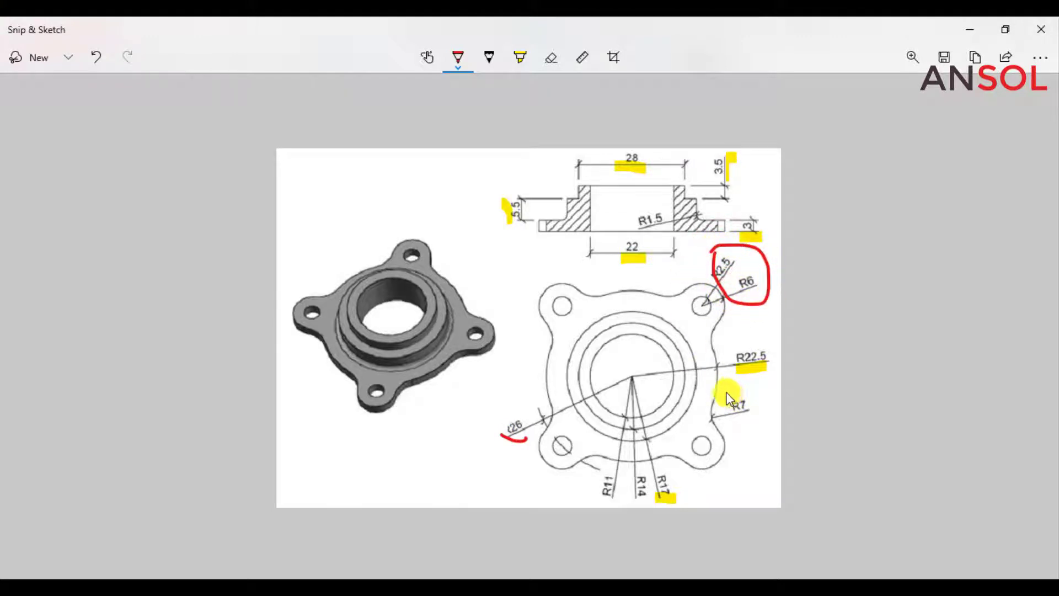
{"action": "mouse_move", "coordinate": [728, 407]}
{"action": "left_mouse_down"}
{"action": "mouse_move", "coordinate": [759, 423]}
{"action": "mouse_move", "coordinate": [754, 393]}
{"action": "left_mouse_up"}
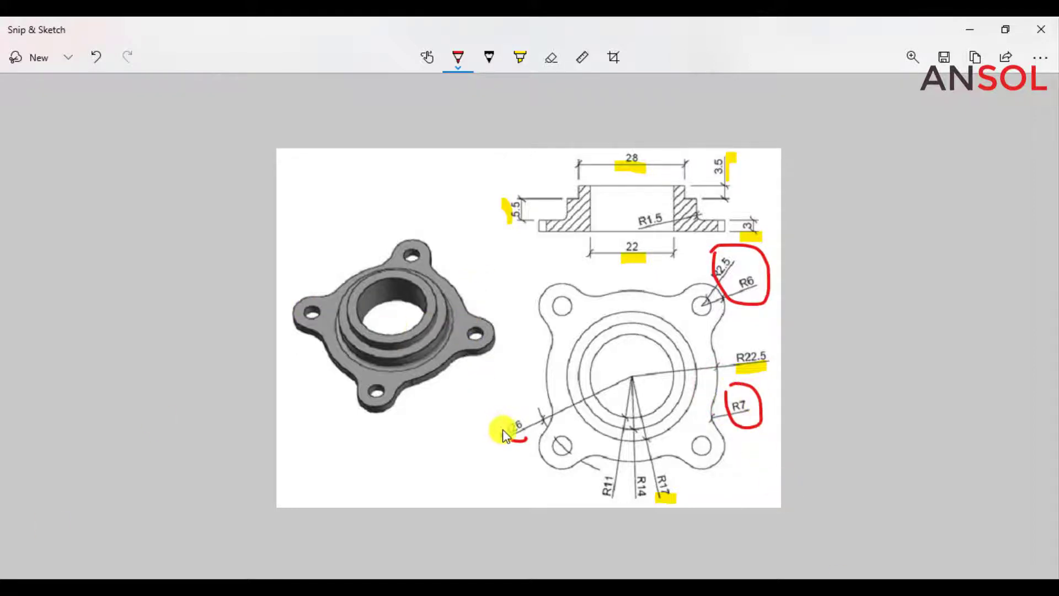
{"action": "mouse_move", "coordinate": [510, 411]}
{"action": "left_mouse_down"}
{"action": "mouse_move", "coordinate": [535, 421]}
{"action": "mouse_move", "coordinate": [532, 433]}
{"action": "left_mouse_up"}
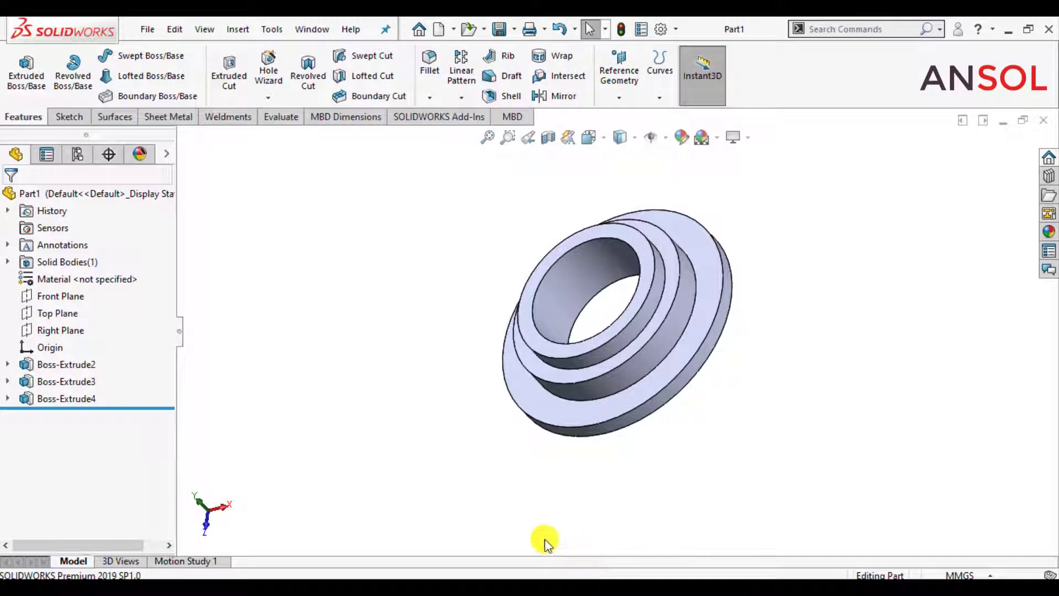
Step: Switch back to SOLIDWORKS and start a sketch on the base ring's upper face, viewed normal to it
{"action": "left_click", "coordinate": [578, 416]}
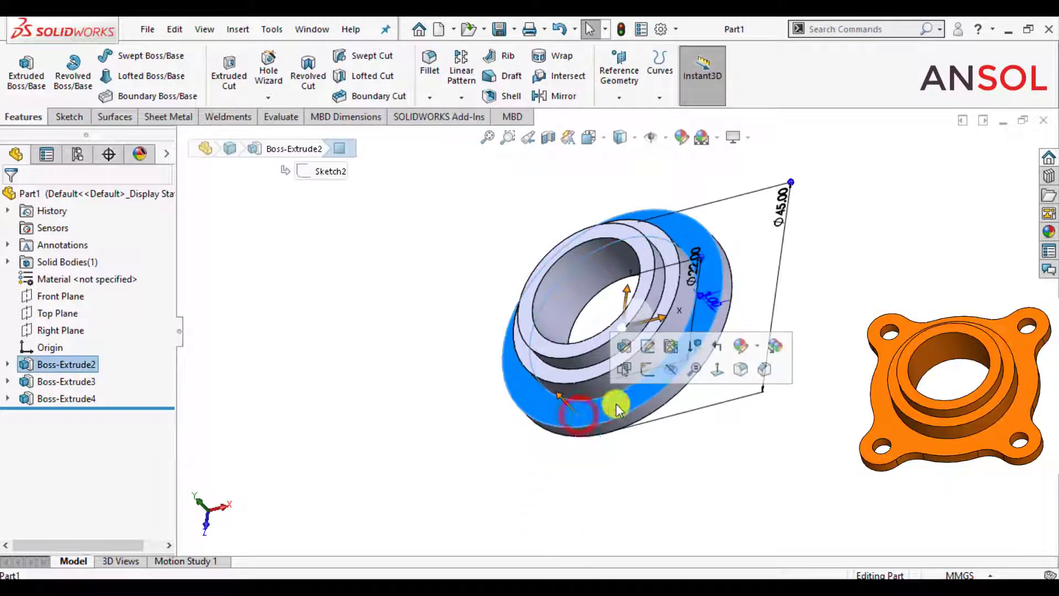
{"action": "left_click", "coordinate": [717, 370]}
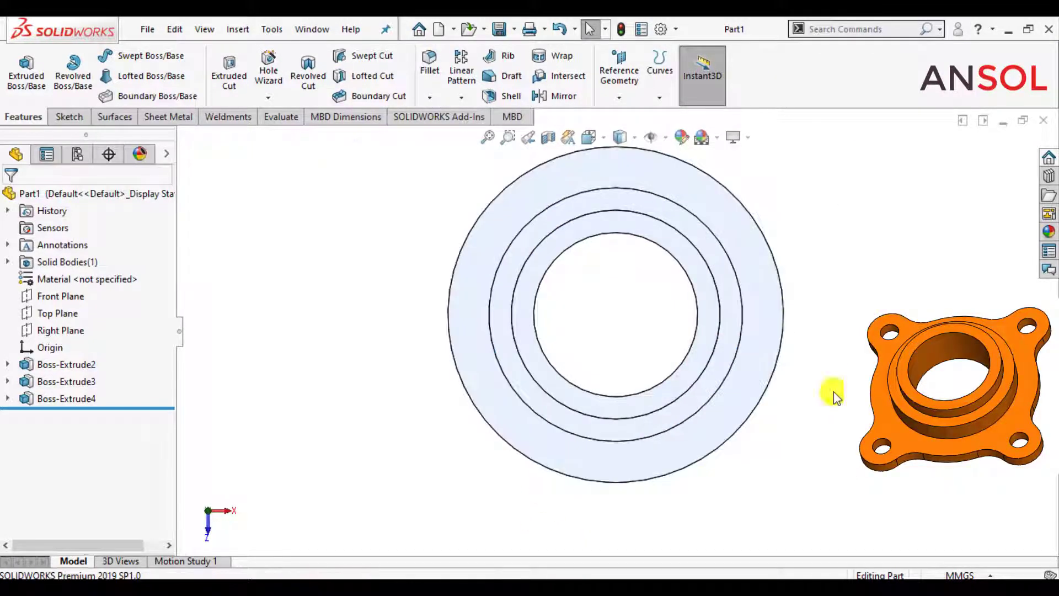
{"action": "left_click", "coordinate": [752, 378]}
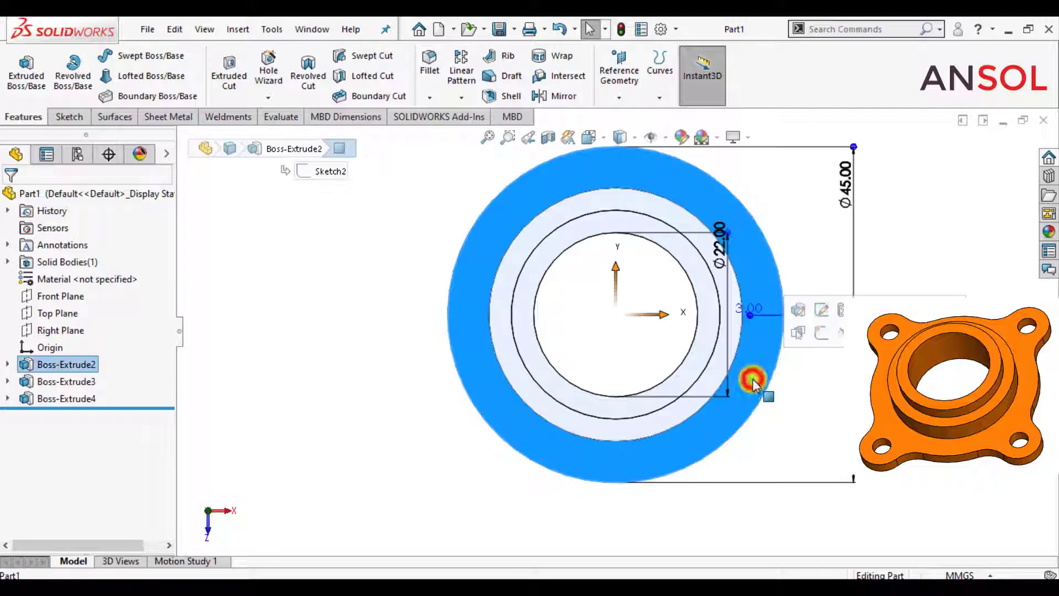
{"action": "left_click", "coordinate": [822, 335]}
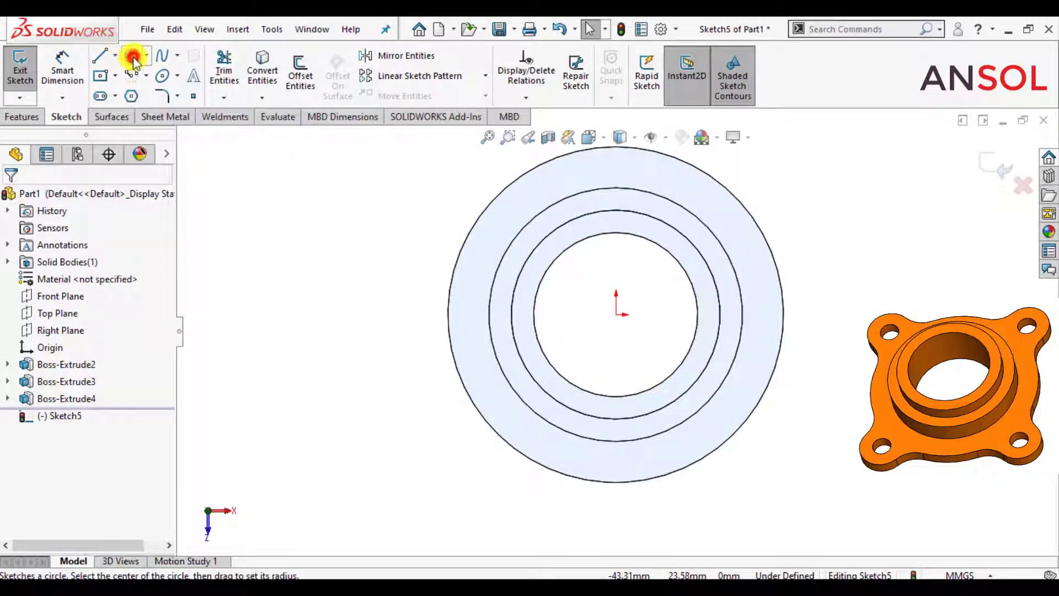
Step: Sketch a construction circle about 60 mm in diameter, centred on the origin and enclosing the base ring
{"action": "left_click", "coordinate": [131, 55]}
{"action": "left_click", "coordinate": [617, 314]}
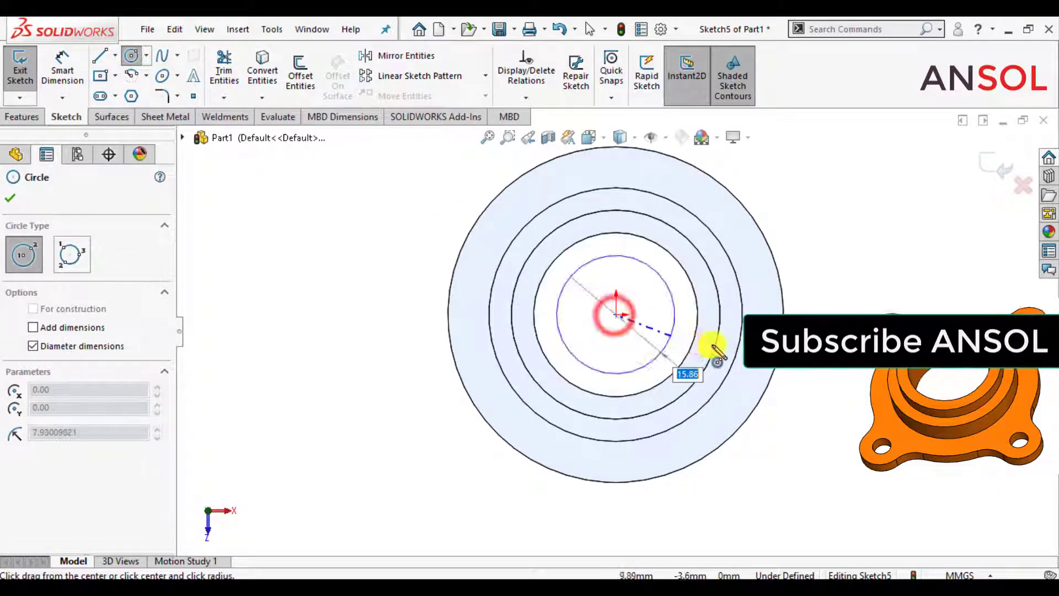
{"action": "left_click", "coordinate": [836, 367]}
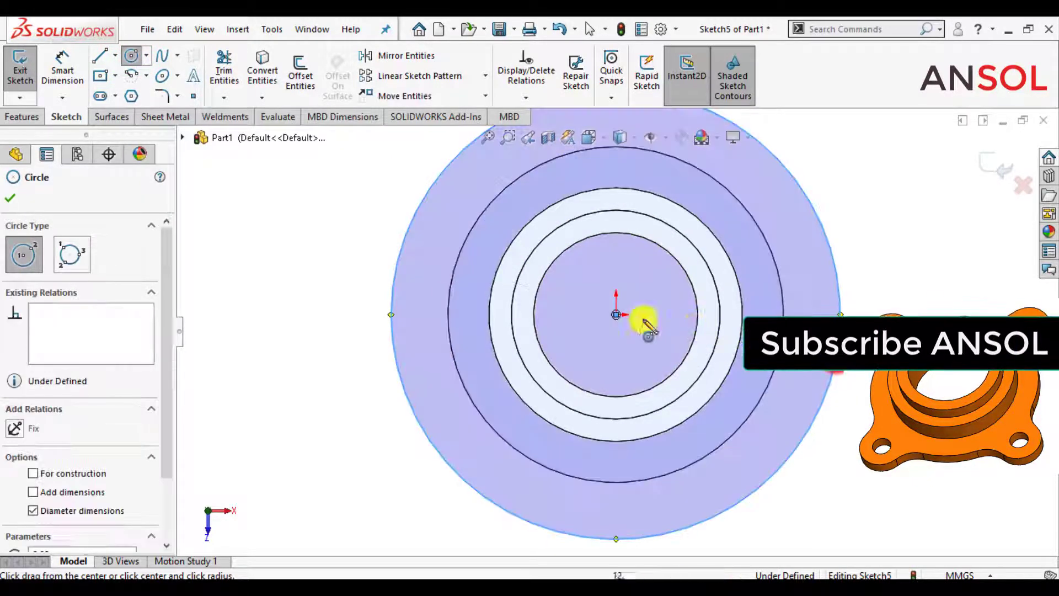
{"action": "left_click", "coordinate": [33, 473]}
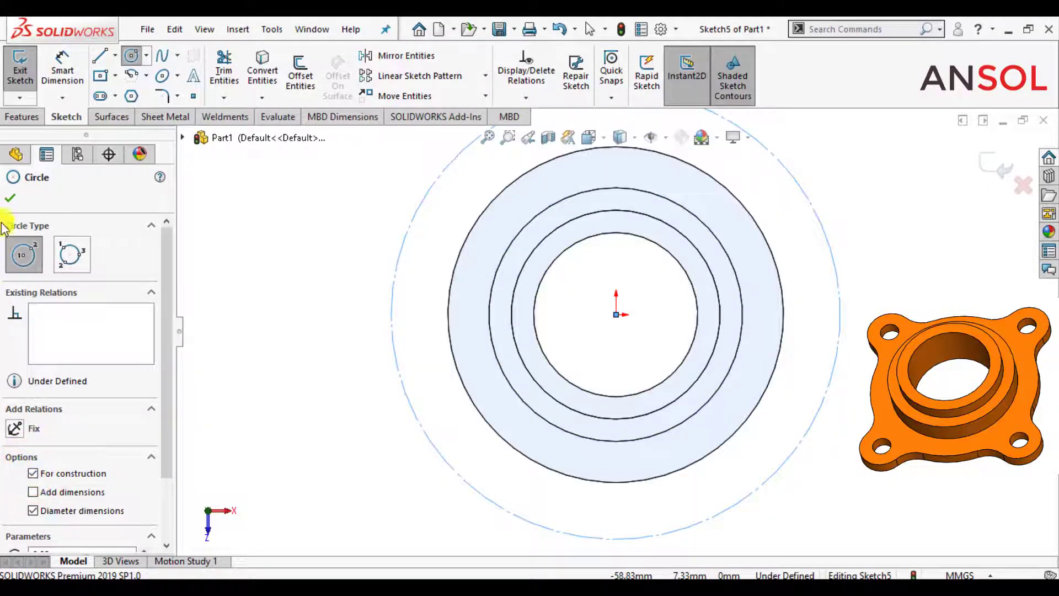
{"action": "left_click", "coordinate": [8, 200]}
Step: Dimension the construction circle's diameter to 52 mm
{"action": "left_click", "coordinate": [62, 69]}
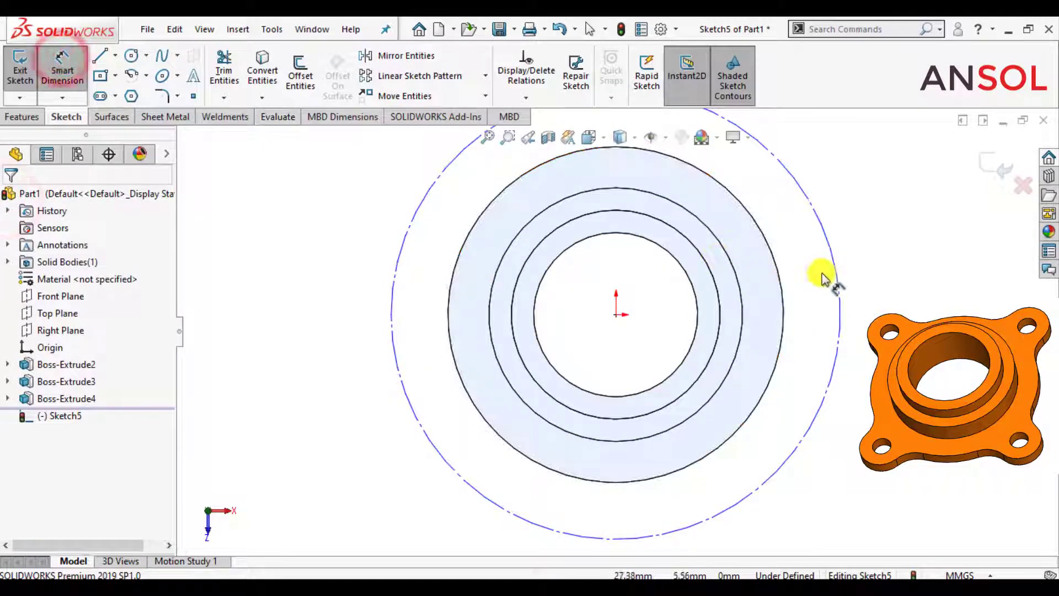
{"action": "left_click", "coordinate": [832, 253]}
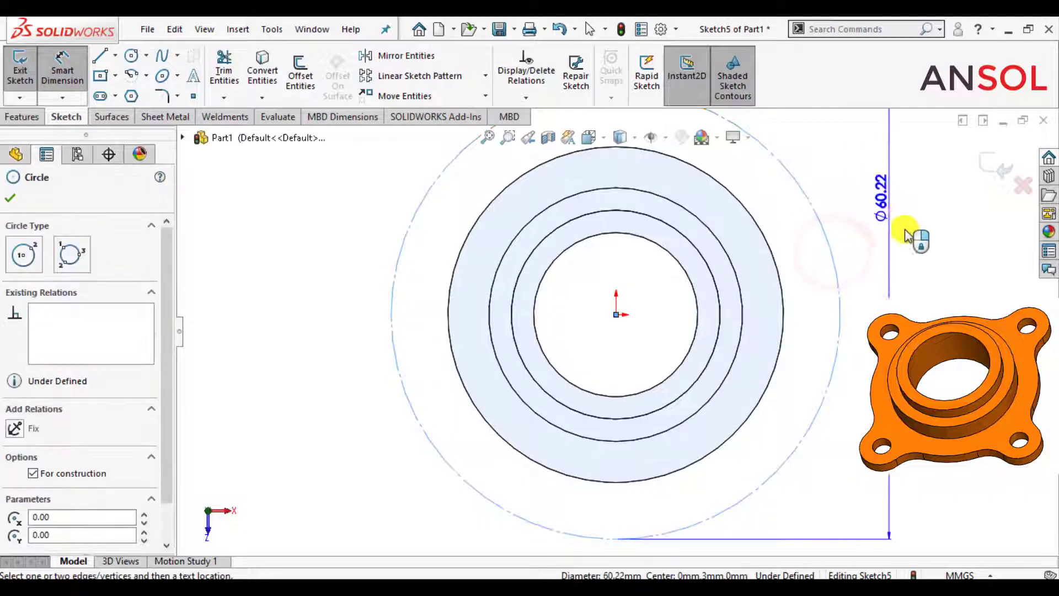
{"action": "left_click", "coordinate": [898, 232]}
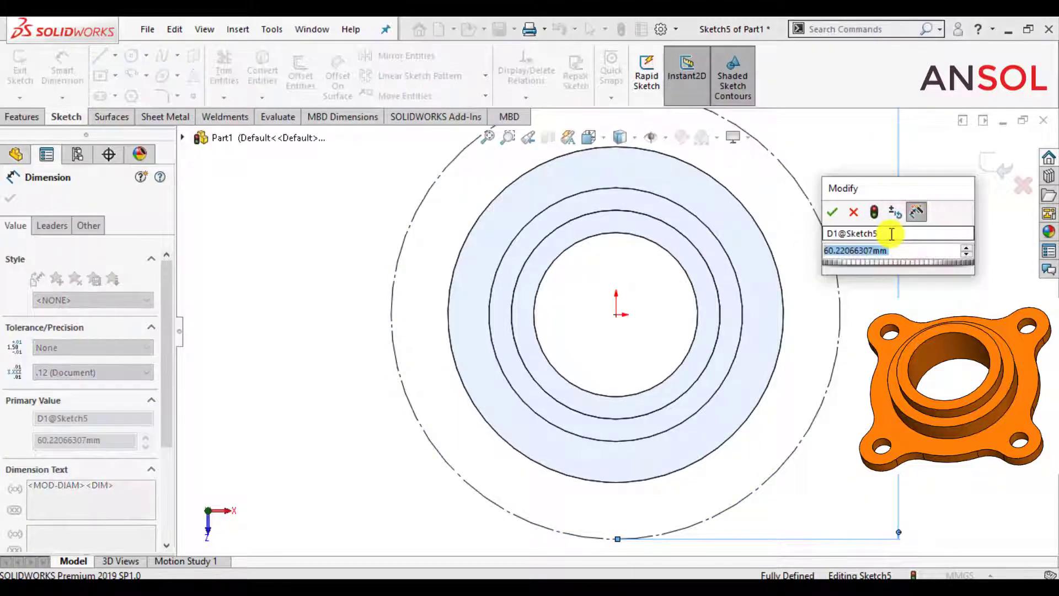
{"action": "type", "text": "52"}
{"action": "key", "text": "Return"}
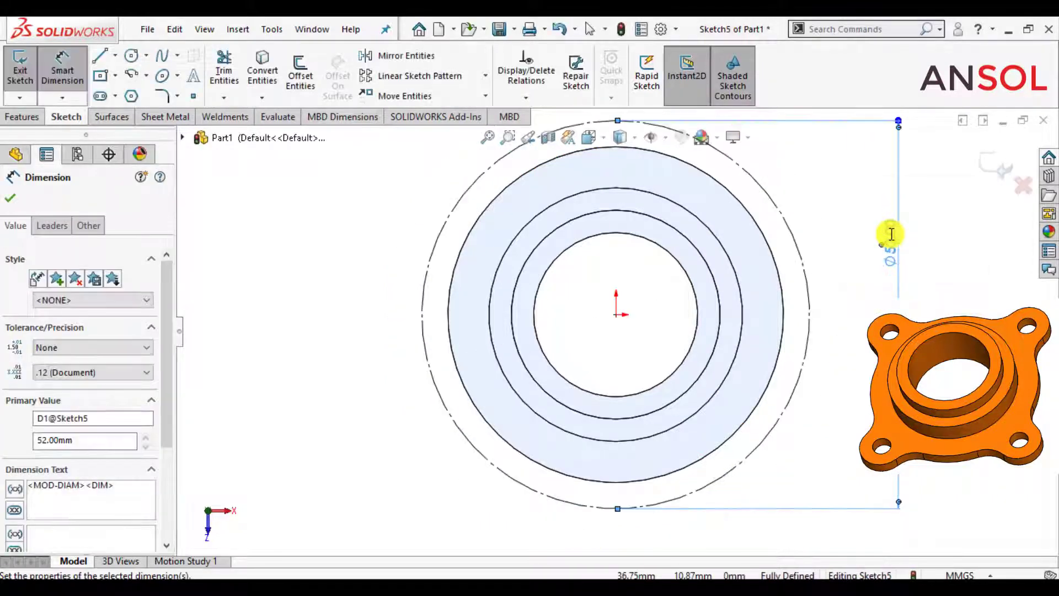
{"action": "left_click", "coordinate": [9, 199]}
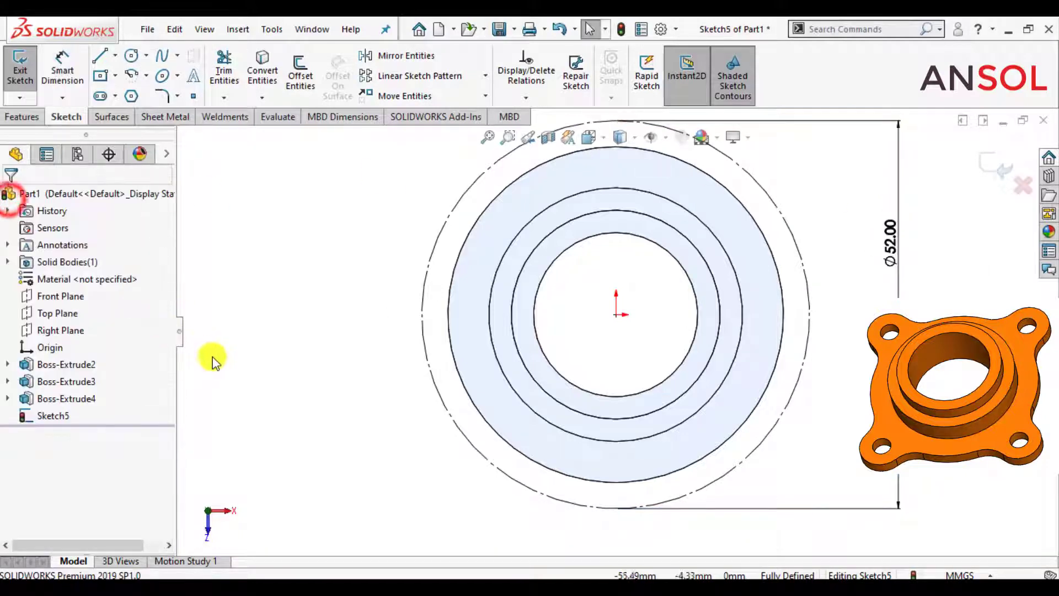
Step: Sketch a horizontal centerline from the origin to the right quadrant of the 52 mm construction circle
{"action": "middle_click", "coordinate": [229, 370]}
{"action": "scroll", "coordinate": [767, 289], "scroll_direction": "down", "scroll_amount": 4}
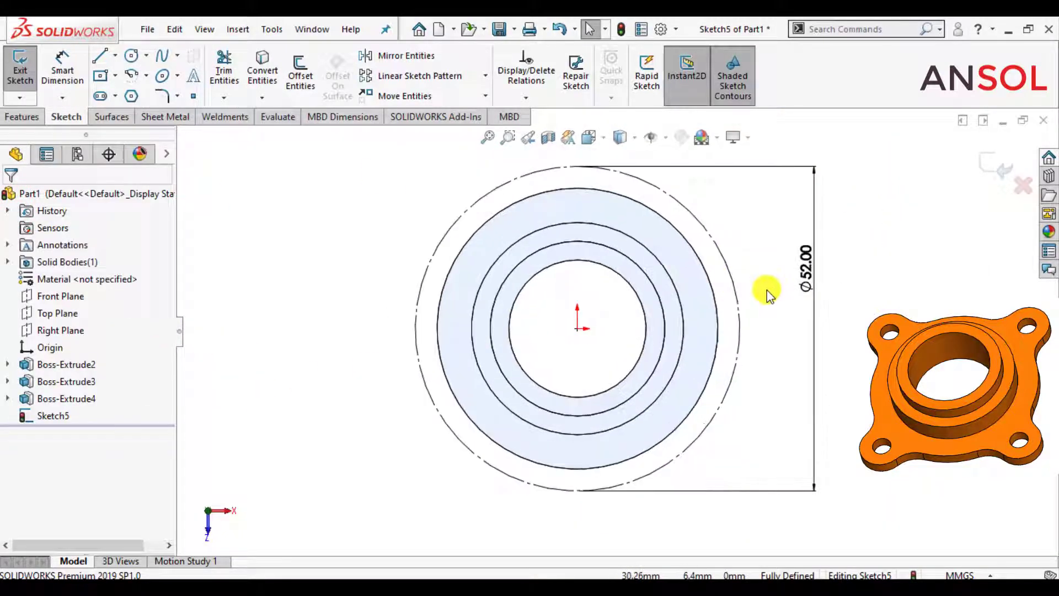
{"action": "left_click", "coordinate": [115, 55]}
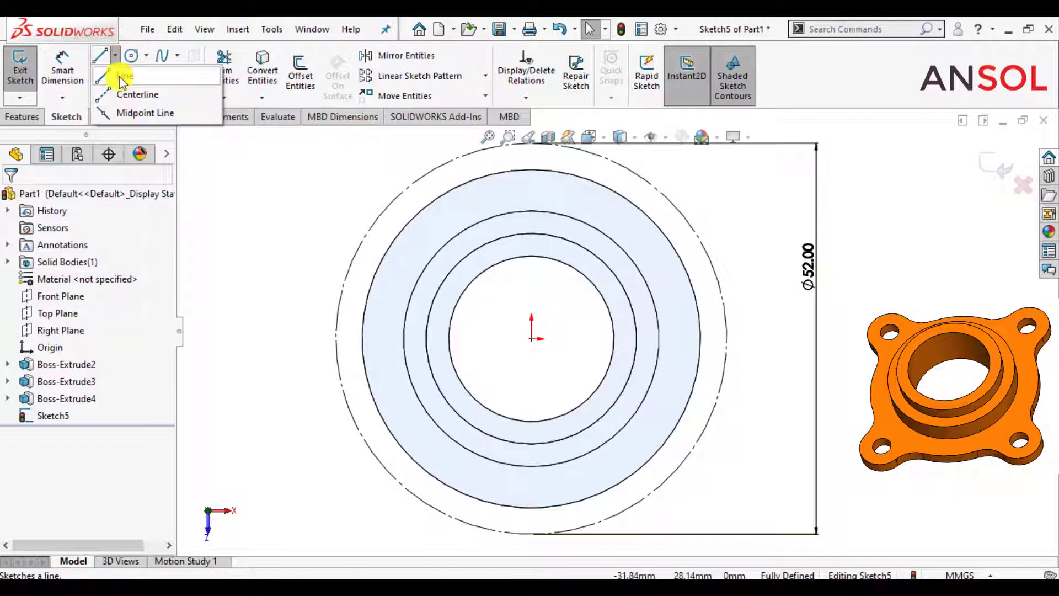
{"action": "left_click", "coordinate": [120, 95]}
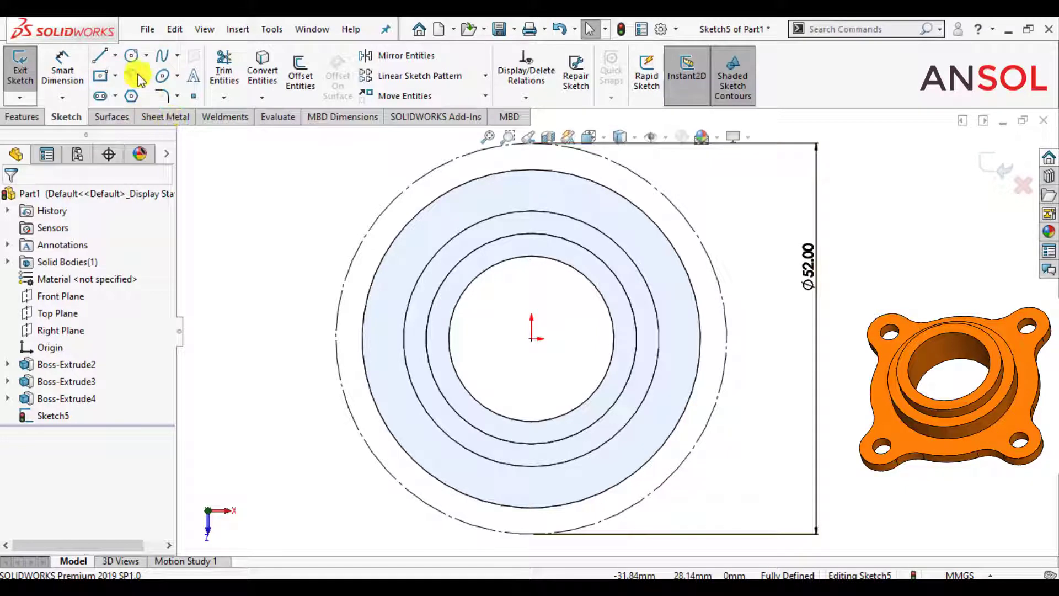
{"action": "left_click", "coordinate": [115, 55]}
{"action": "left_click", "coordinate": [126, 98]}
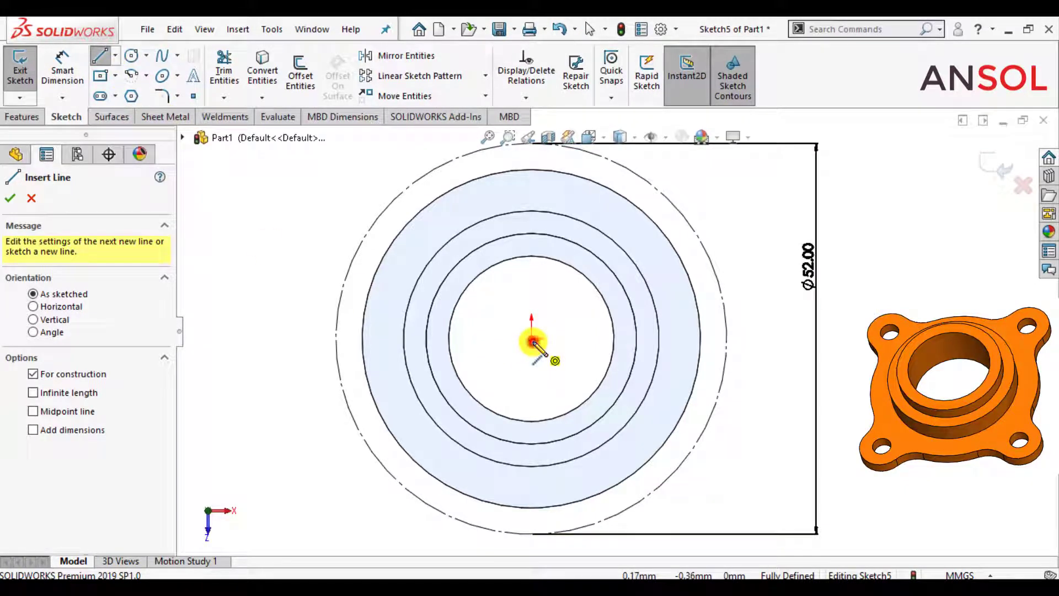
{"action": "left_click", "coordinate": [531, 340]}
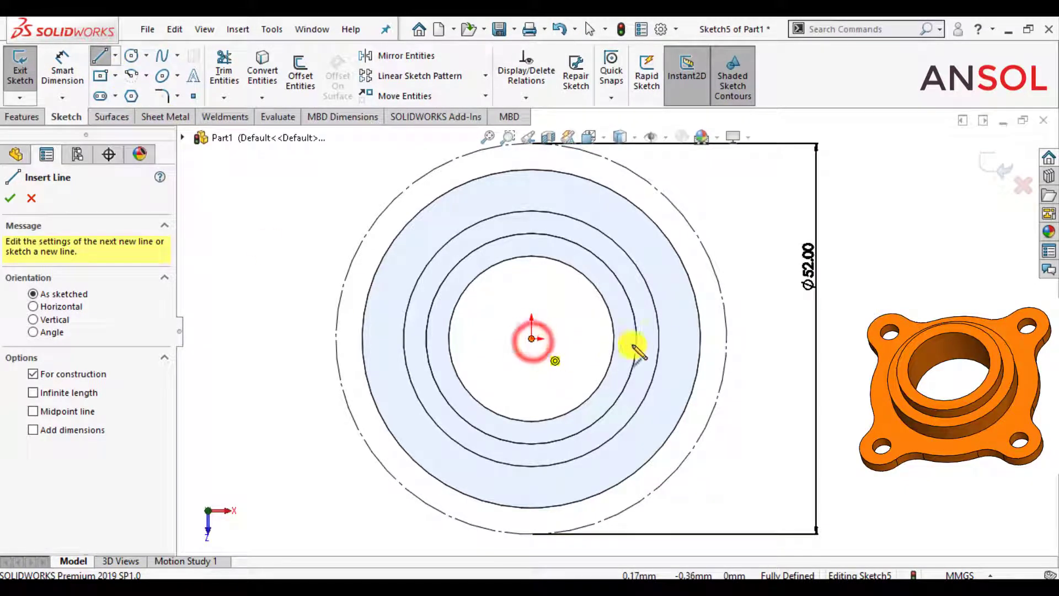
{"action": "left_click", "coordinate": [726, 339]}
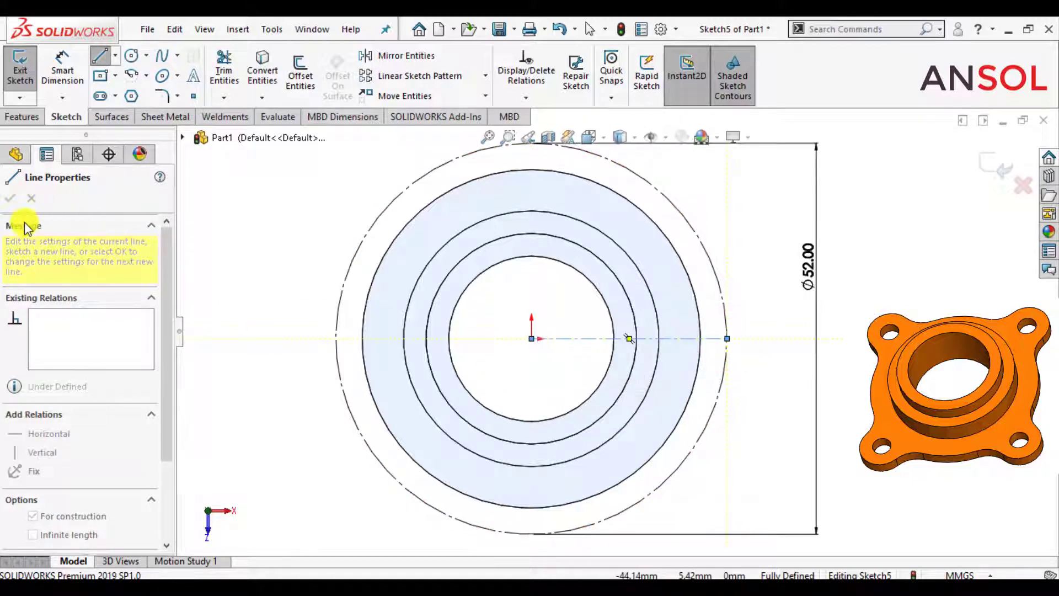
{"action": "key", "text": "Escape"}
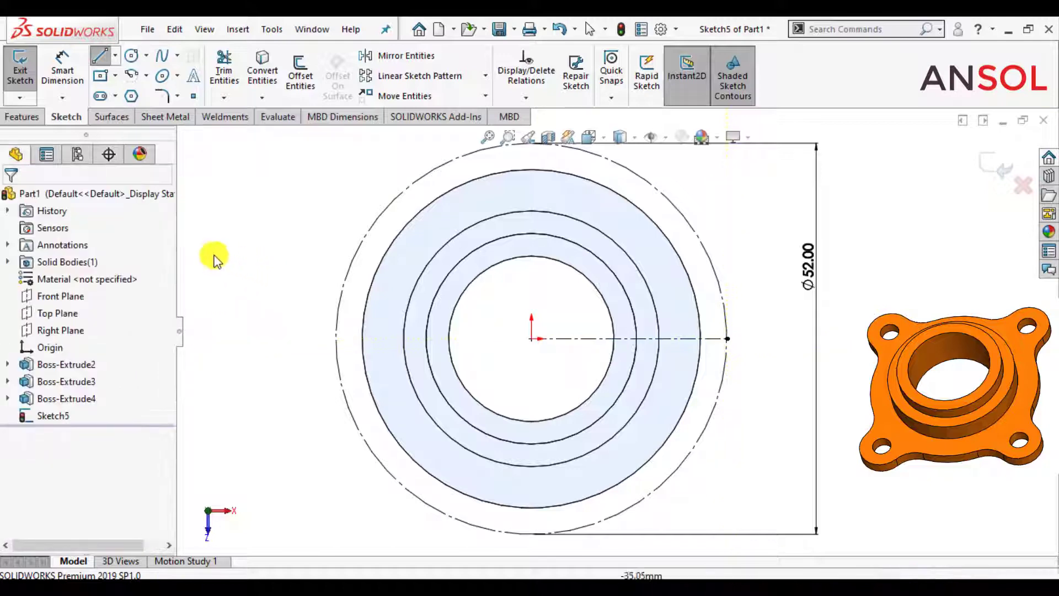
Step: Sketch two concentric circles, about 4.65 mm and 8.4 mm in diameter, centred on the centerline's outer endpoint
{"action": "left_click", "coordinate": [132, 55]}
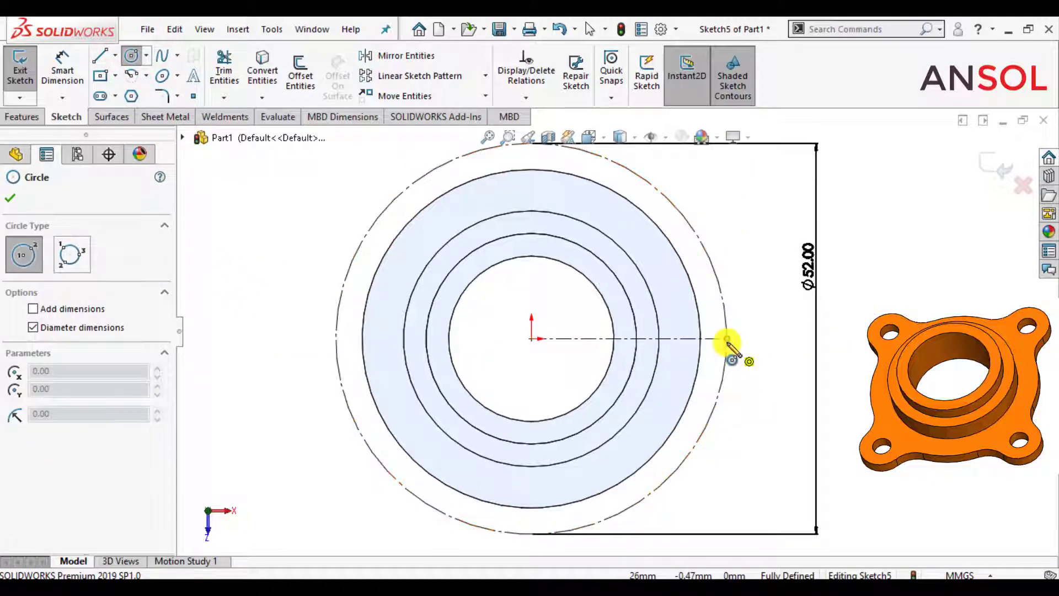
{"action": "left_click", "coordinate": [727, 339]}
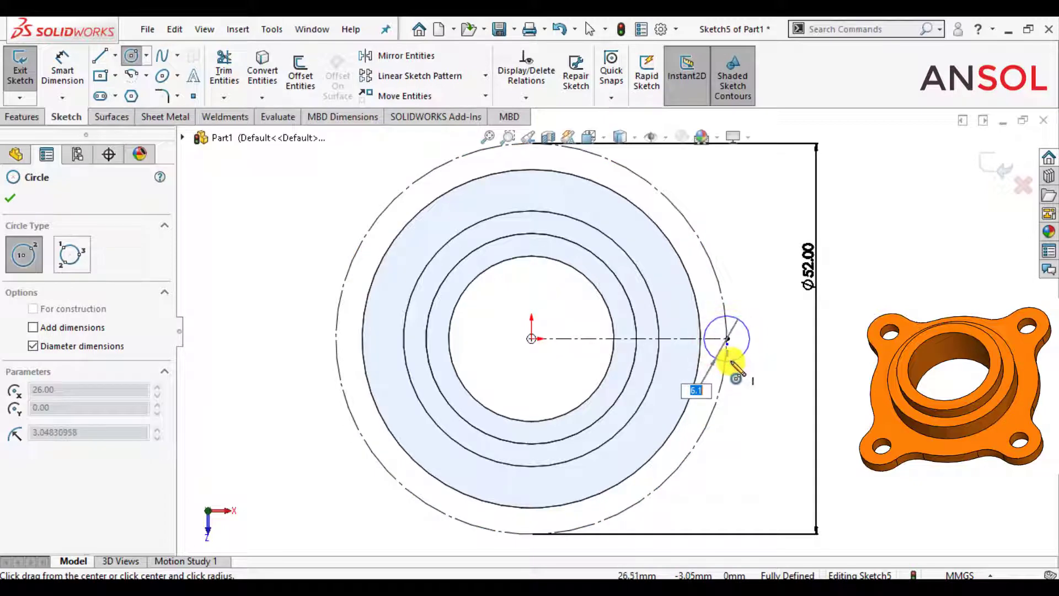
{"action": "left_click", "coordinate": [729, 356]}
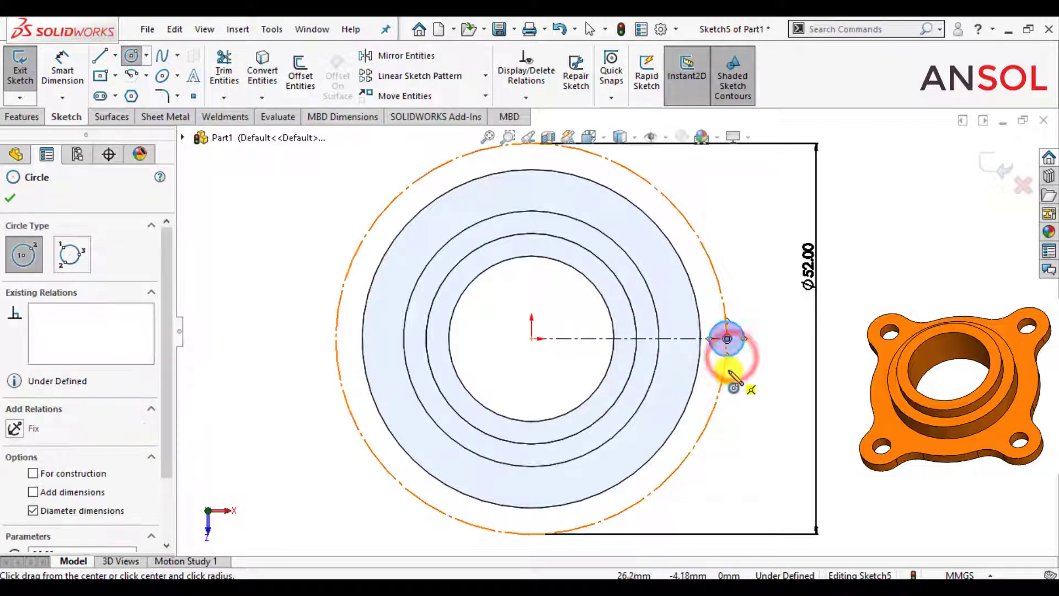
{"action": "scroll", "coordinate": [726, 364], "scroll_direction": "down", "scroll_amount": 2}
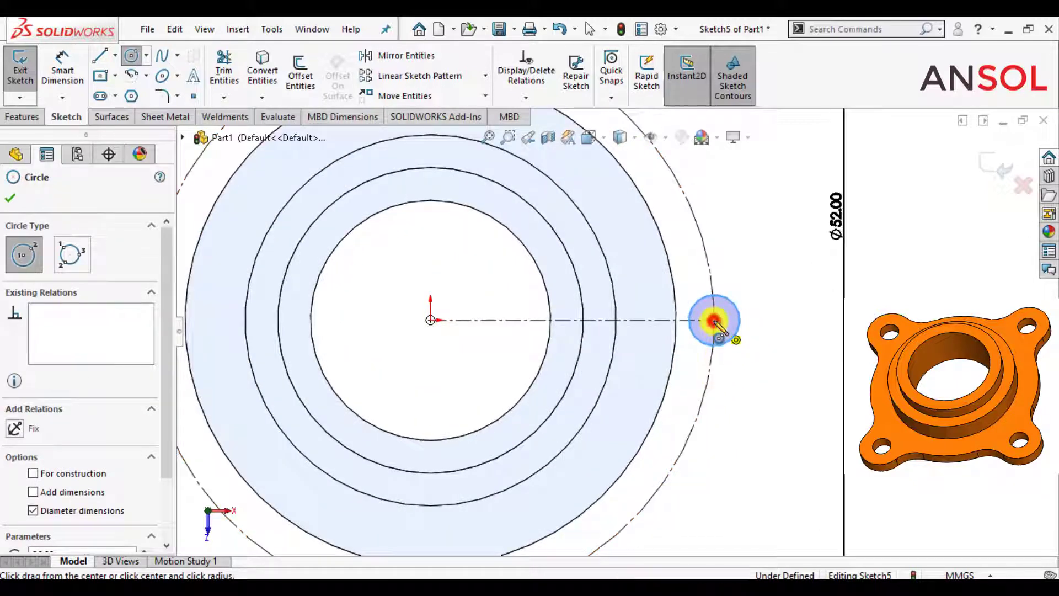
{"action": "left_click_drag", "start_coordinate": [715, 322], "coordinate": [728, 366]}
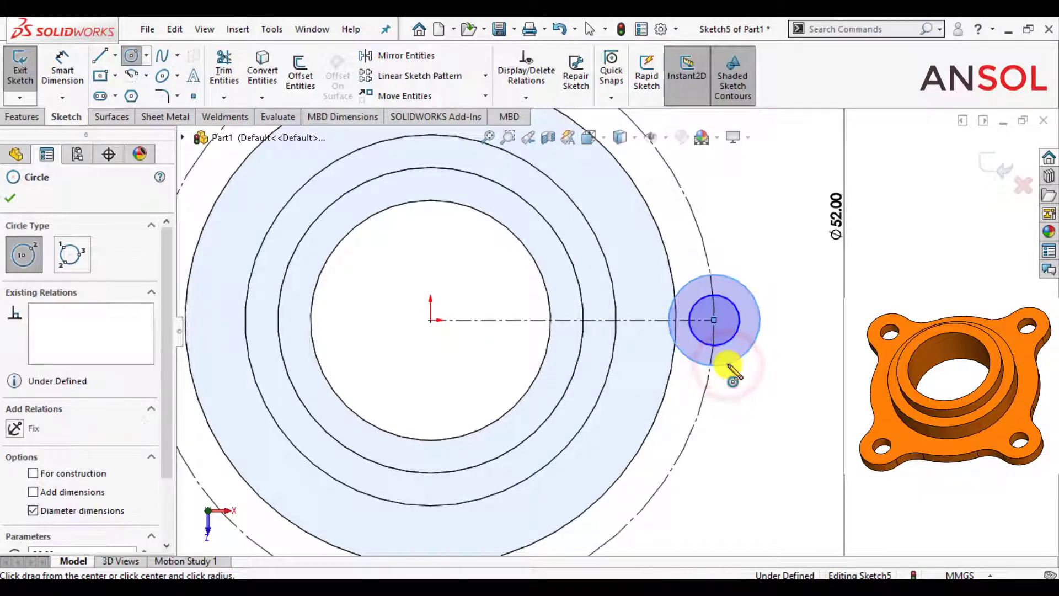
{"action": "key", "text": "Escape"}
{"action": "key", "text": "Escape"}
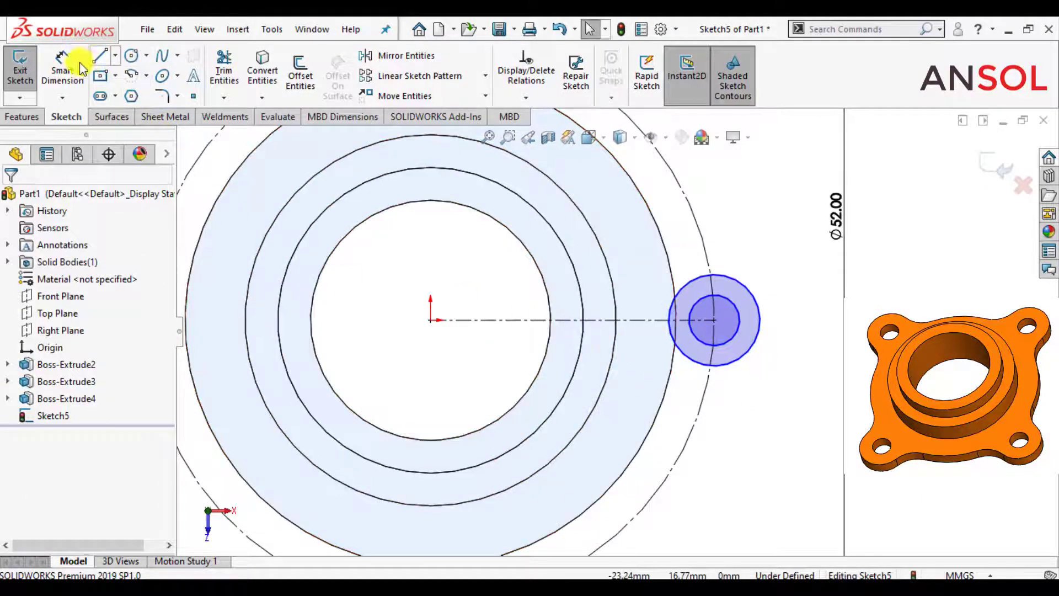
Step: Dimension the smaller concentric circle's diameter to 5 mm
{"action": "left_click", "coordinate": [64, 65]}
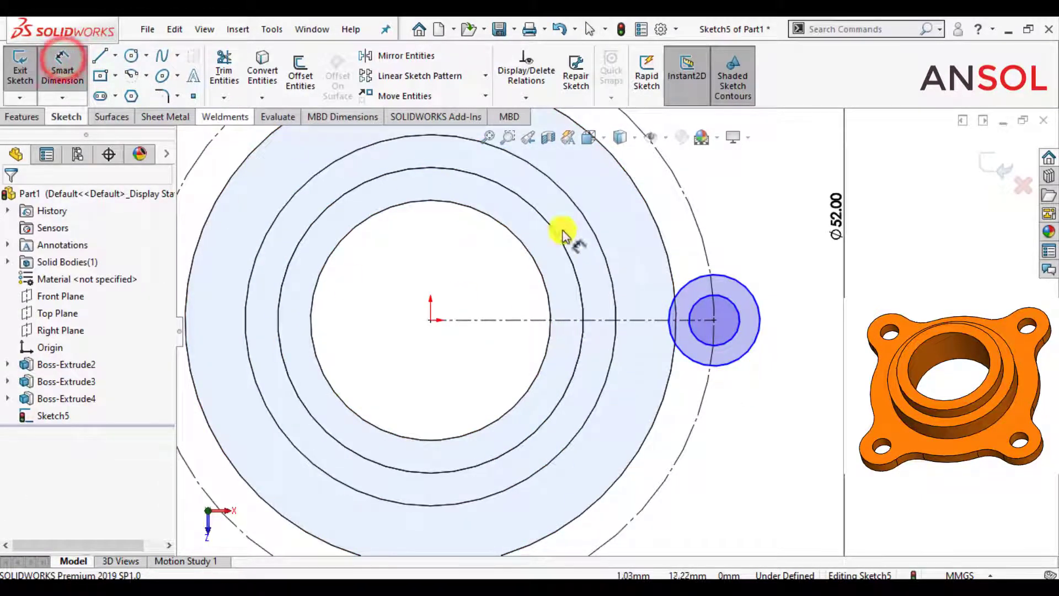
{"action": "left_click", "coordinate": [729, 301]}
{"action": "left_click", "coordinate": [769, 244]}
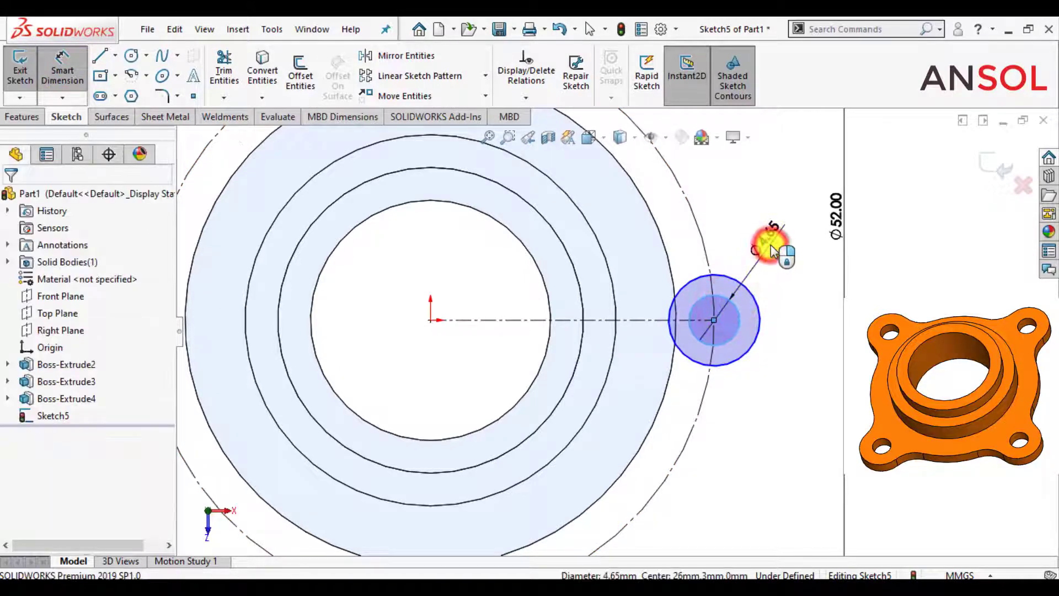
{"action": "type", "text": "5"}
{"action": "key", "text": "Return"}
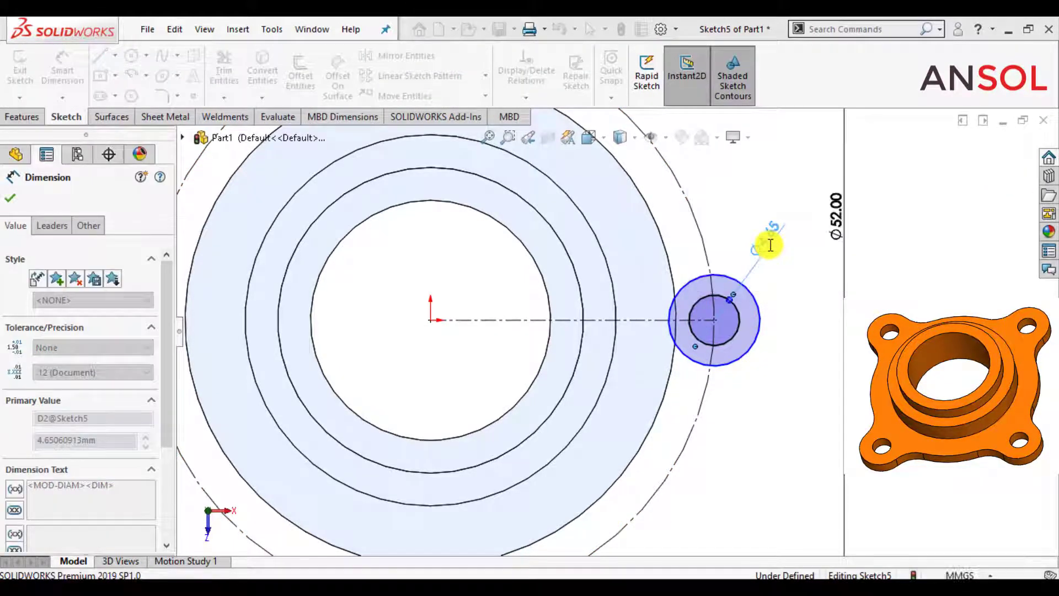
Step: Dimension the larger concentric circle's diameter to 12 mm
{"action": "left_click", "coordinate": [754, 294]}
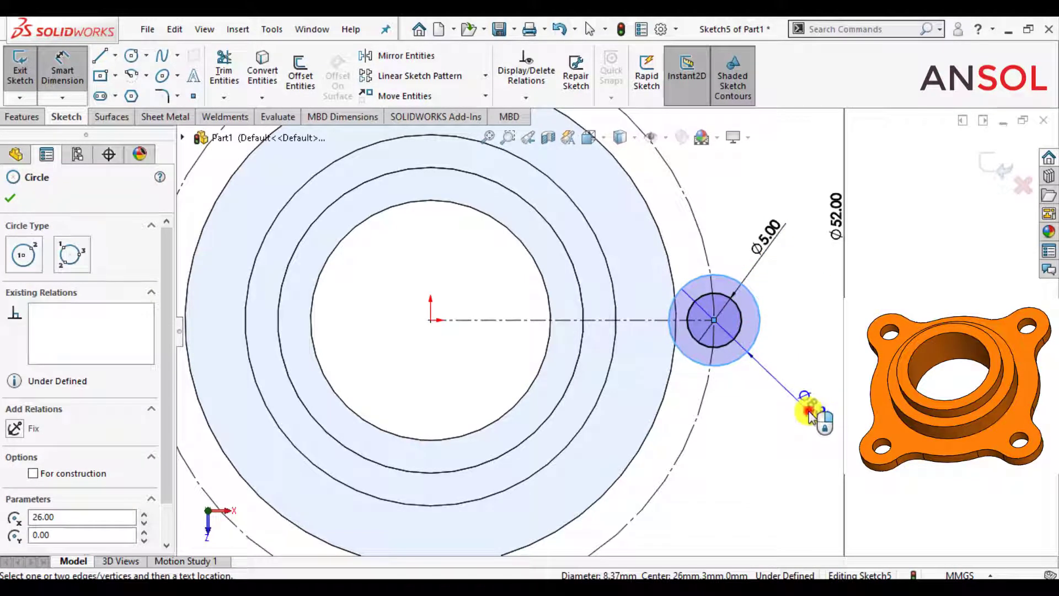
{"action": "left_click", "coordinate": [808, 413]}
{"action": "type", "text": "1"}
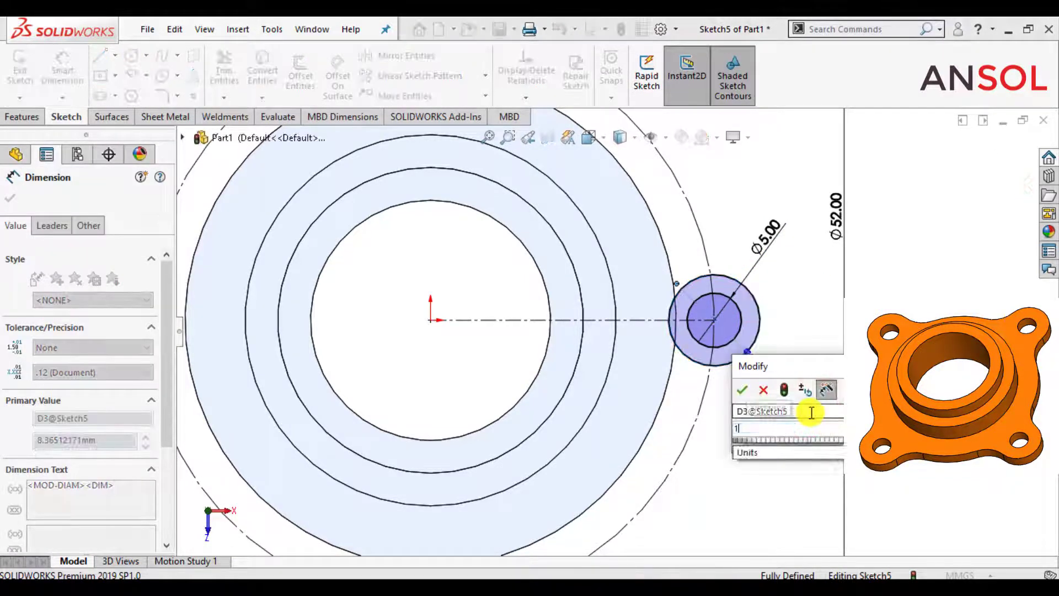
{"action": "type", "text": "2"}
{"action": "key", "text": "Return"}
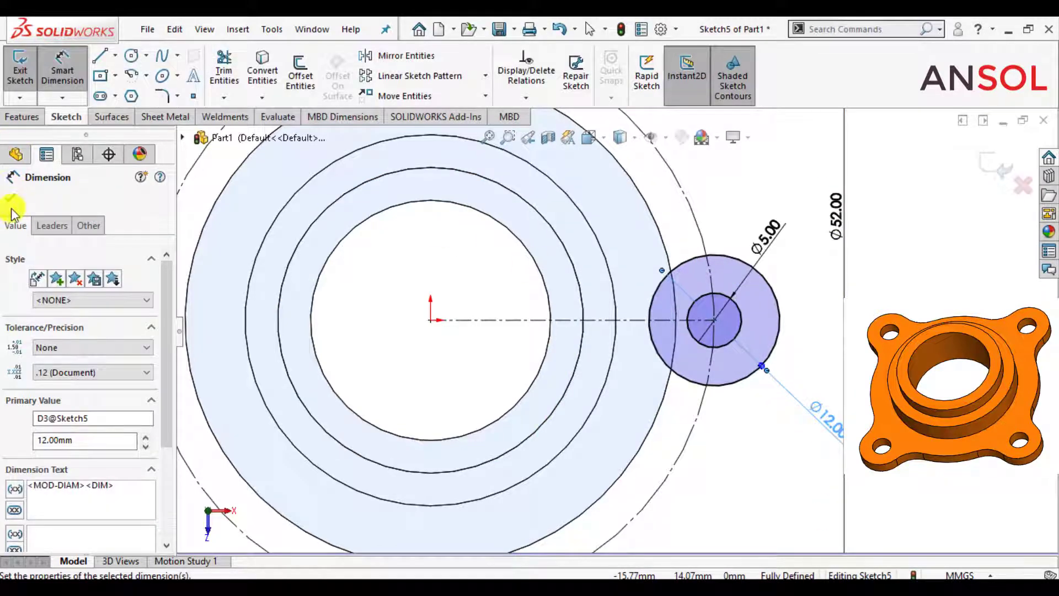
{"action": "left_click", "coordinate": [11, 200]}
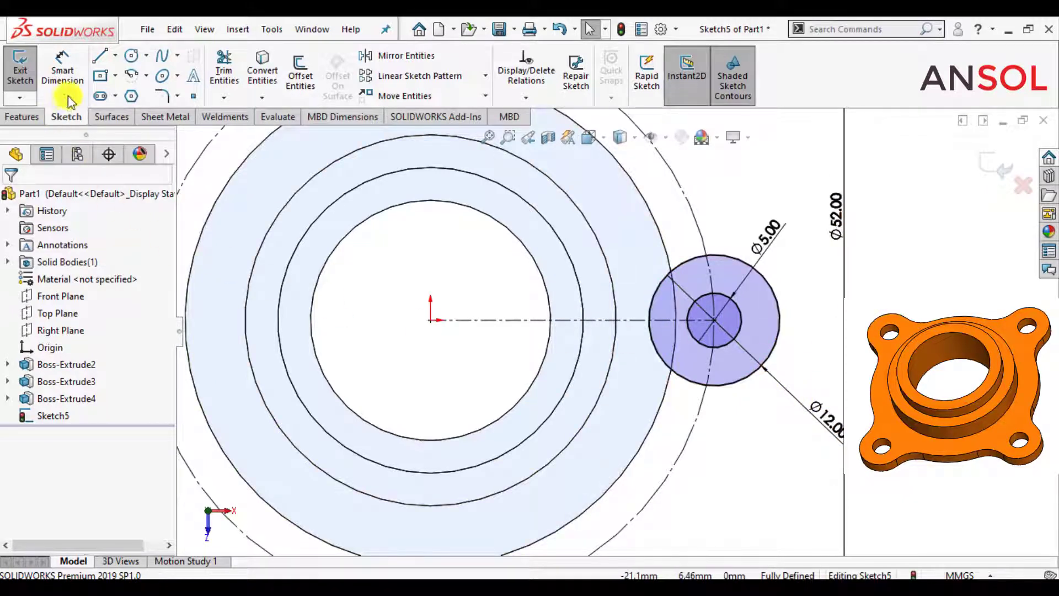
Step: Sketch two horizontal lines about 4.3 mm long from the 12 mm circle's upper and lower quadrants to the base ring's outer edge
{"action": "left_click", "coordinate": [97, 56]}
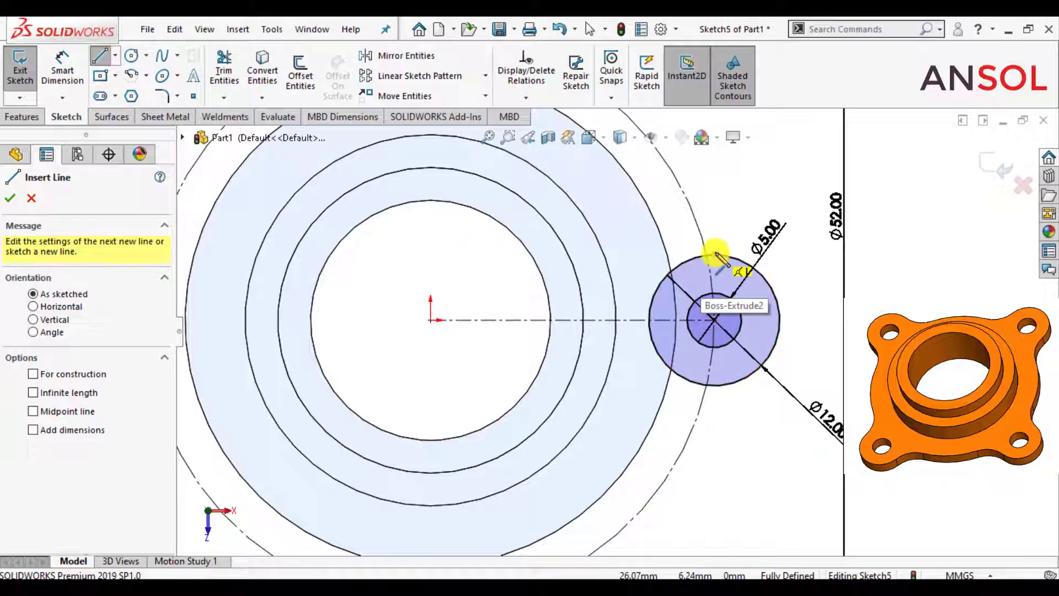
{"action": "left_click", "coordinate": [715, 255]}
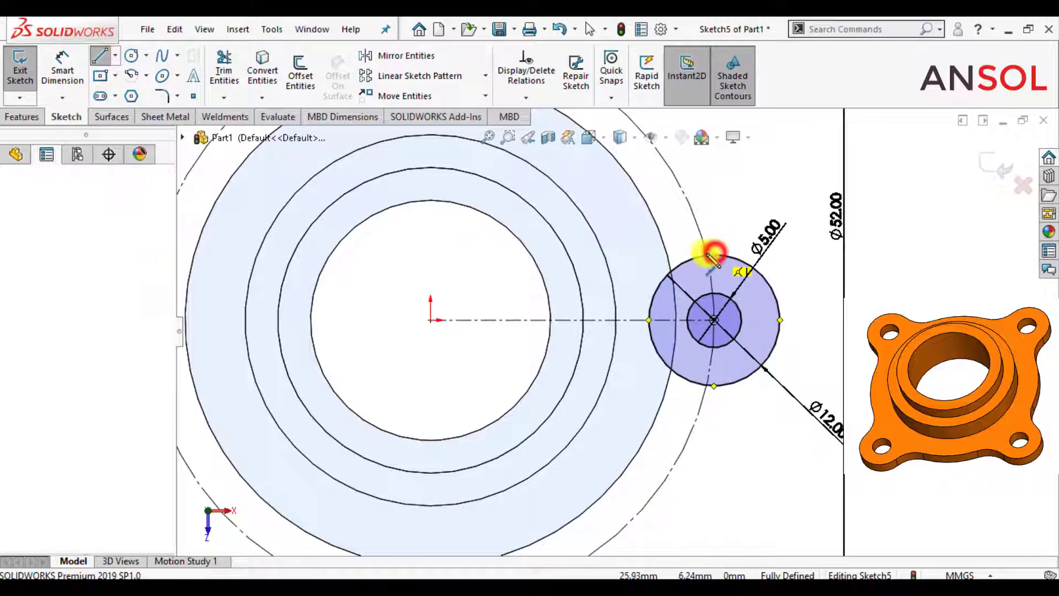
{"action": "left_click", "coordinate": [669, 255]}
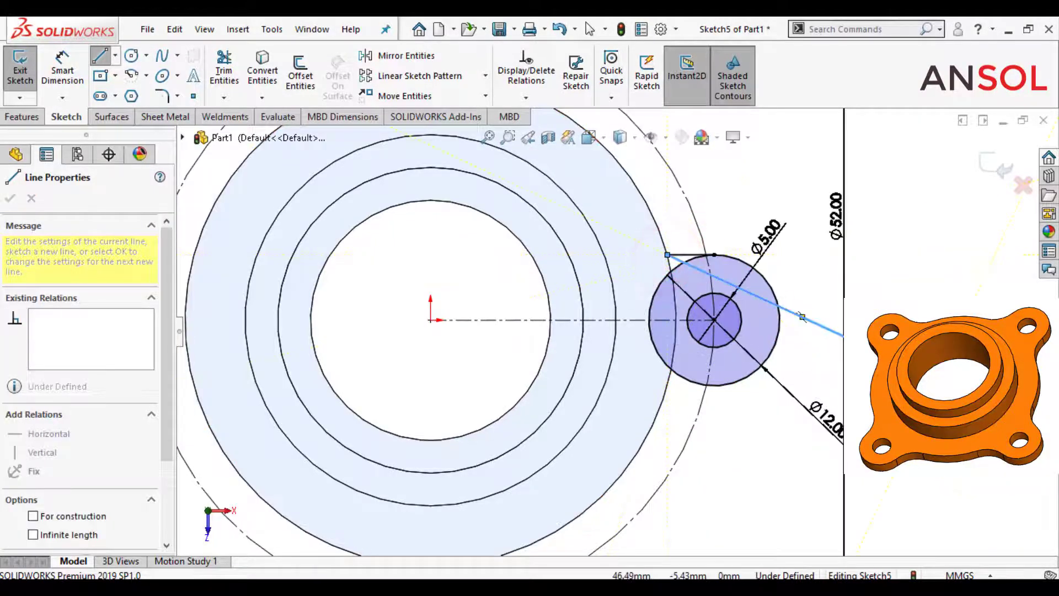
{"action": "key", "text": "Escape"}
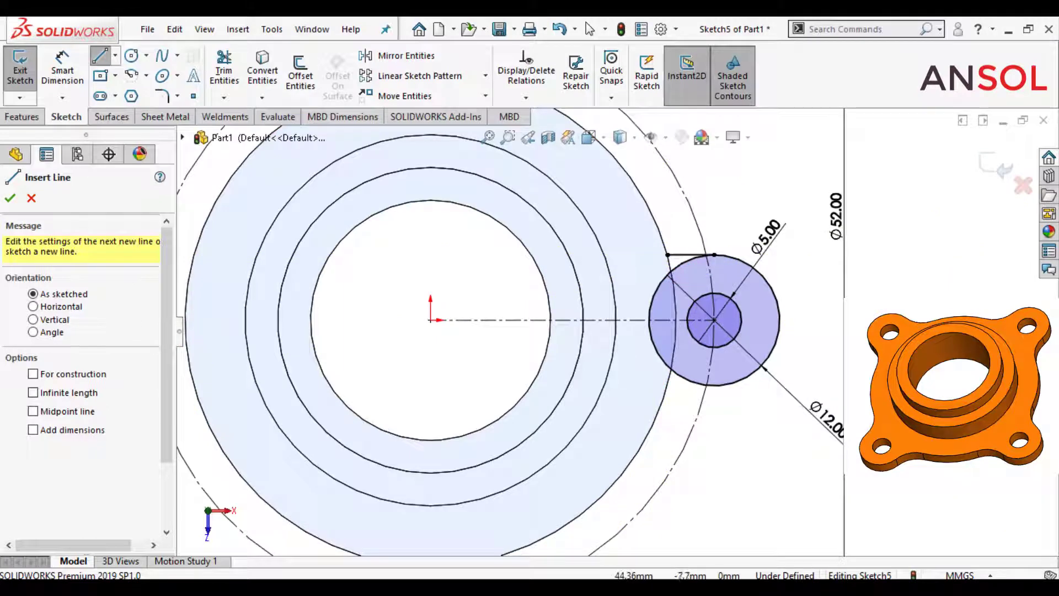
{"action": "left_click", "coordinate": [714, 386]}
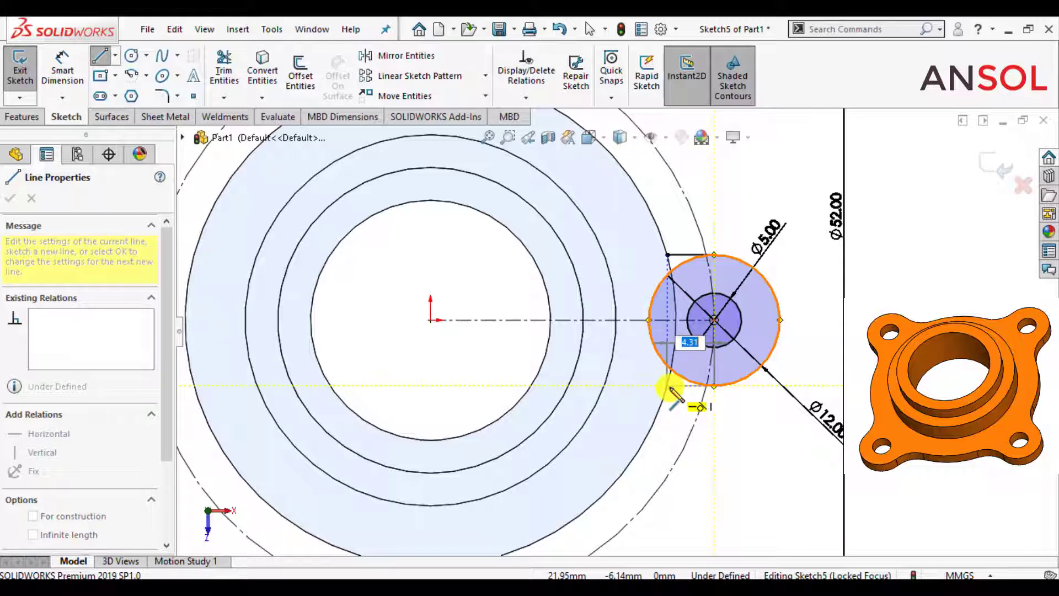
{"action": "left_click", "coordinate": [668, 387]}
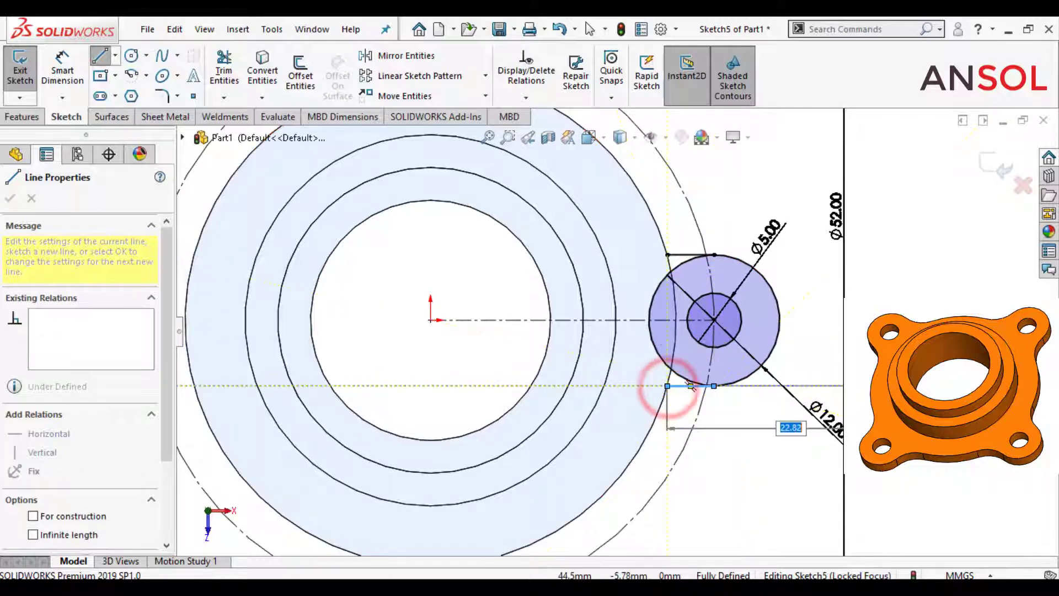
{"action": "key", "text": "Escape"}
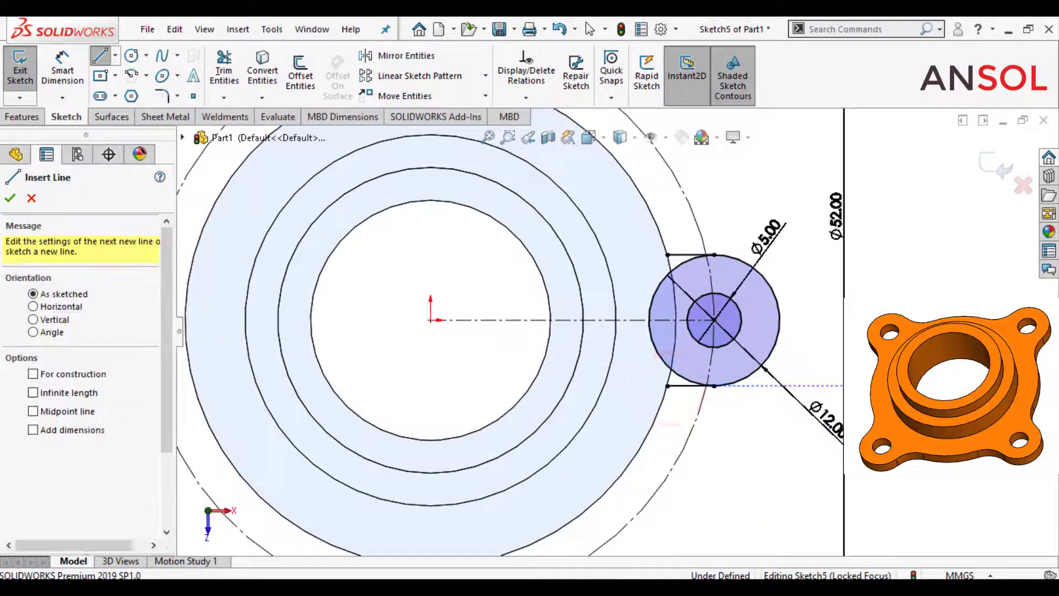
{"action": "left_click", "coordinate": [14, 202]}
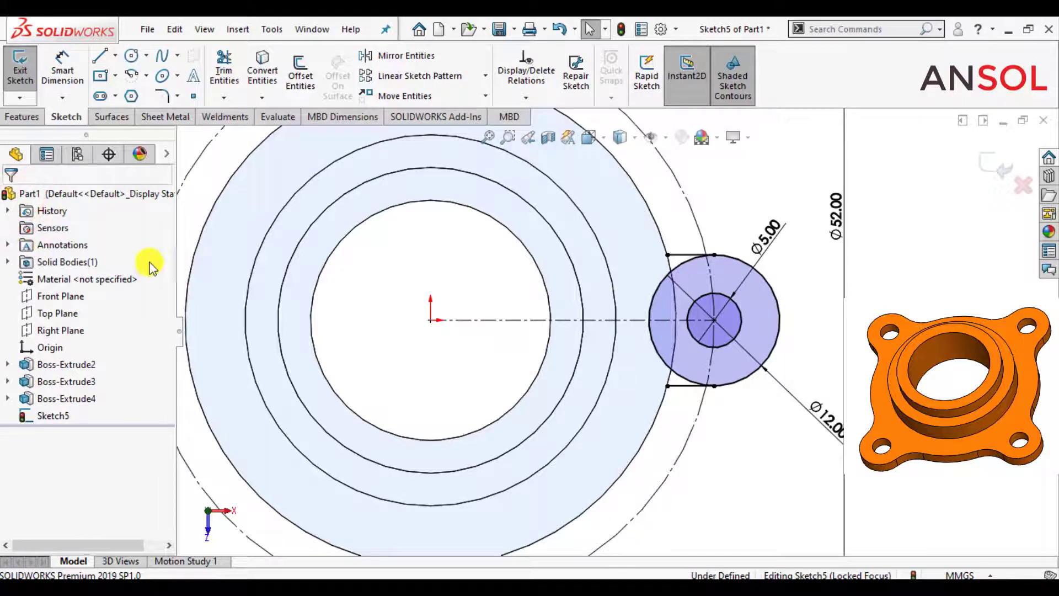
Step: Convert the base ring's outer circular edge into a sketch entity
{"action": "left_click", "coordinate": [255, 82]}
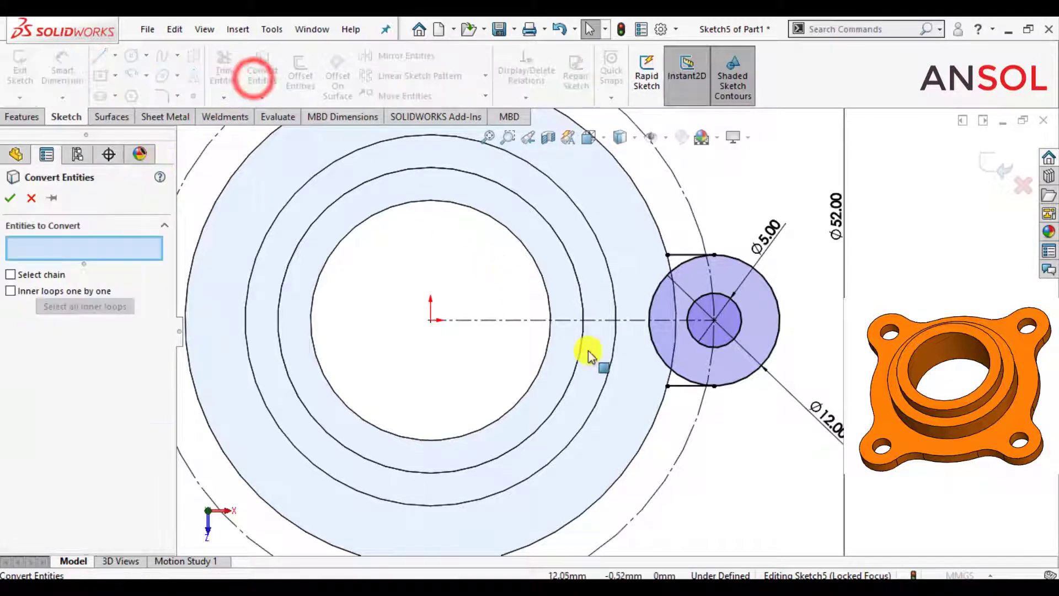
{"action": "left_click", "coordinate": [657, 412]}
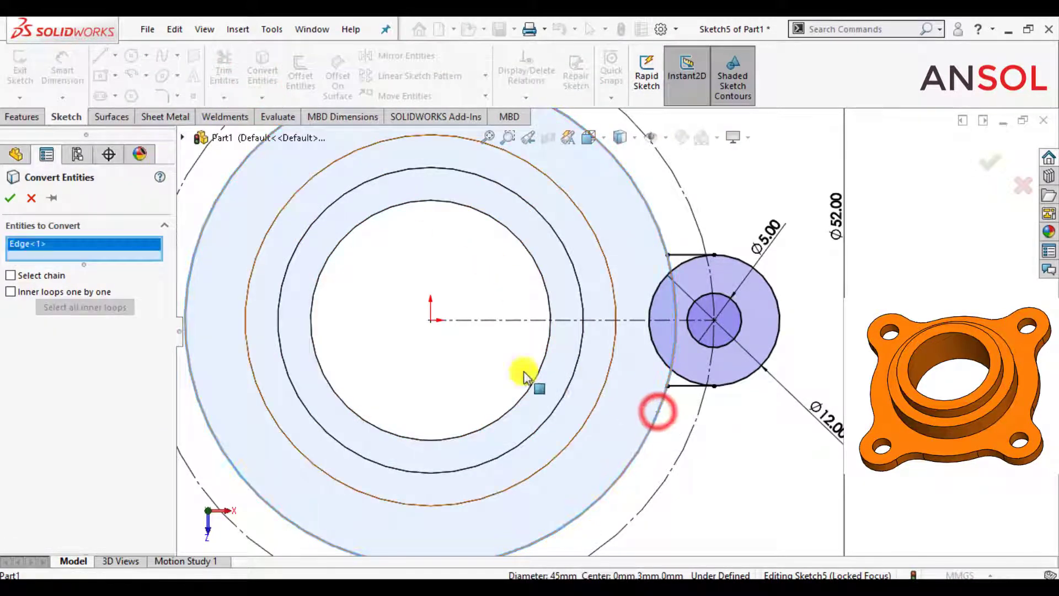
{"action": "left_click", "coordinate": [12, 199]}
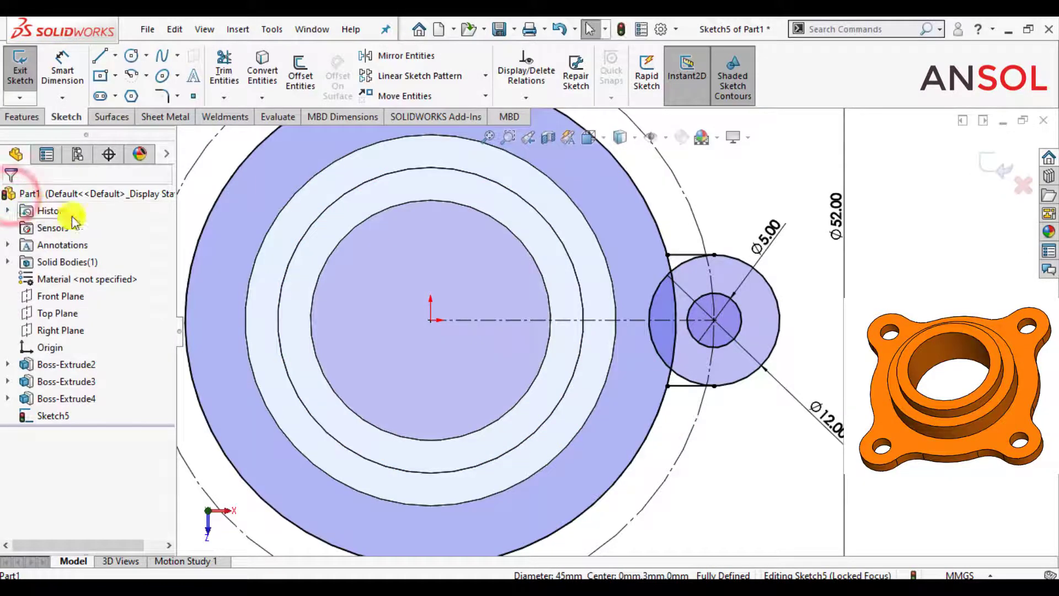
Step: Trim the converted outer circle and the inner part of the 12 mm circle to leave one closed lobe outline, and exit the sketch
{"action": "left_click", "coordinate": [224, 69]}
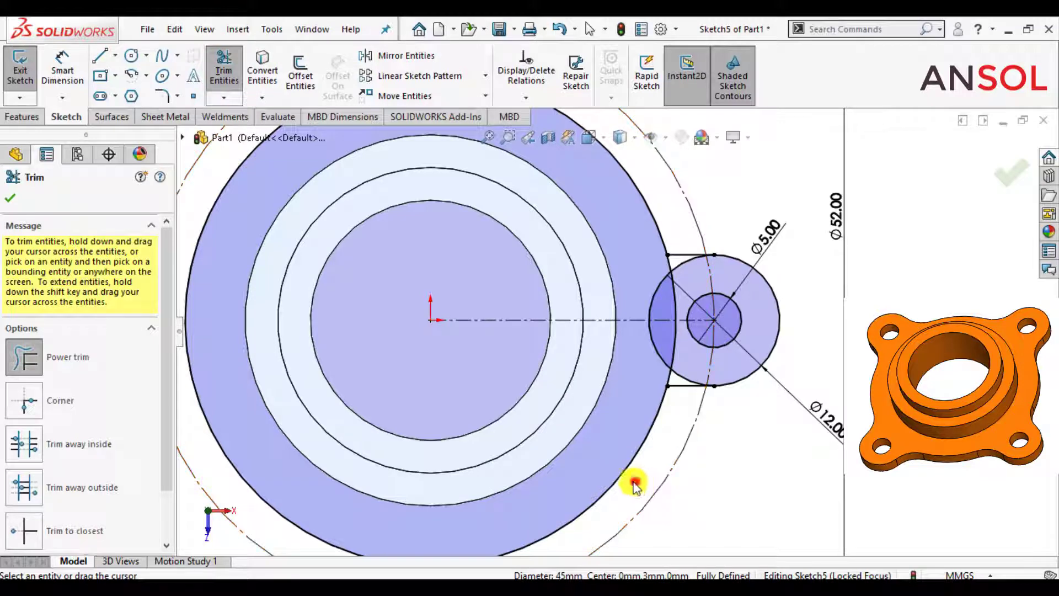
{"action": "left_click_drag", "start_coordinate": [633, 480], "coordinate": [605, 465]}
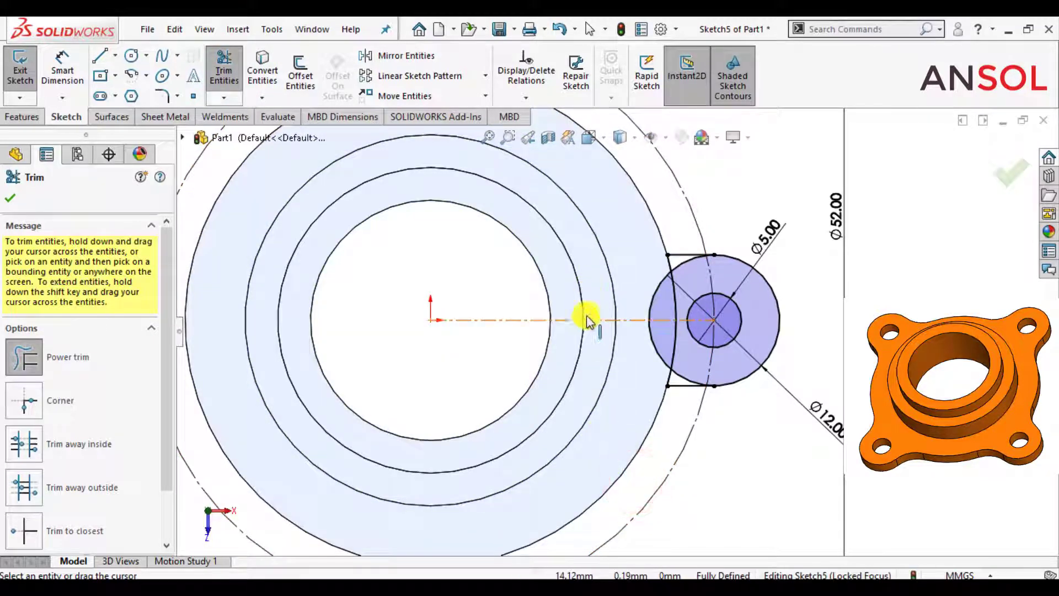
{"action": "scroll", "coordinate": [588, 319], "scroll_direction": "down", "scroll_amount": 3}
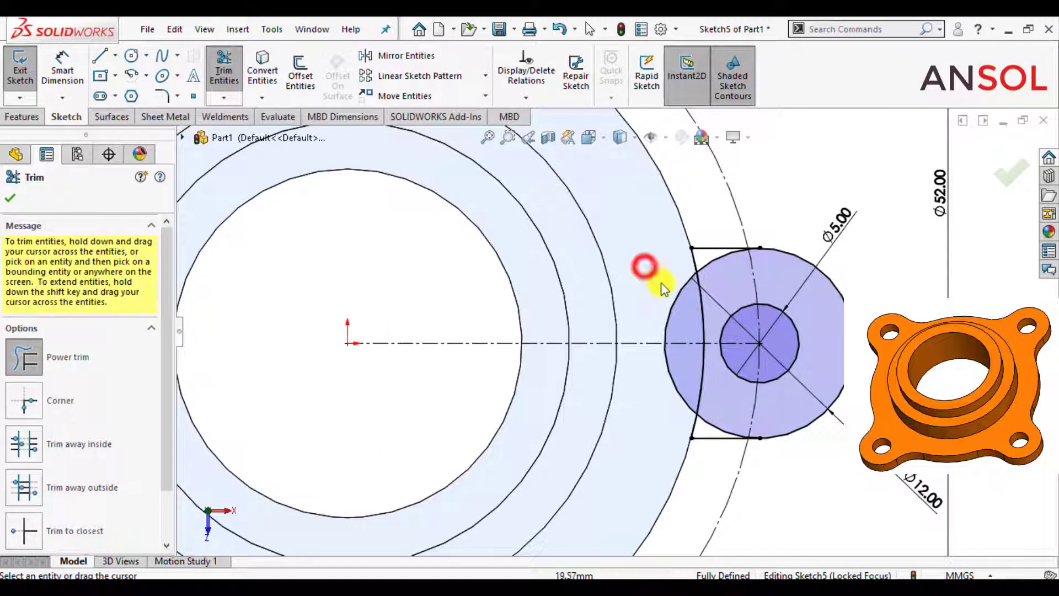
{"action": "mouse_move", "coordinate": [661, 287]}
{"action": "left_mouse_down"}
{"action": "mouse_move", "coordinate": [679, 314]}
{"action": "mouse_move", "coordinate": [628, 388]}
{"action": "left_mouse_up"}
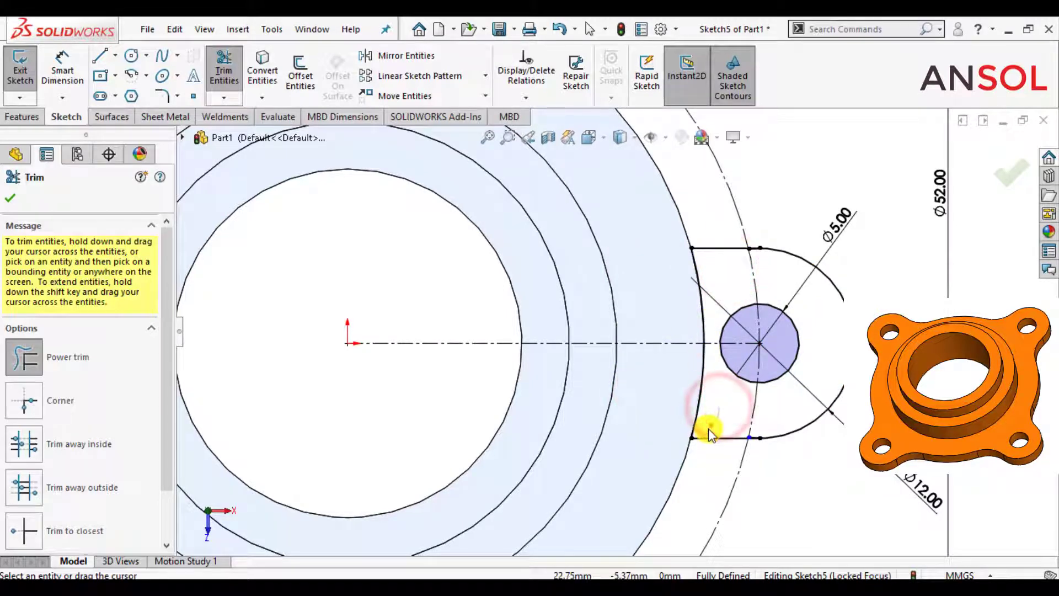
{"action": "scroll", "coordinate": [689, 347], "scroll_direction": "up", "scroll_amount": 2}
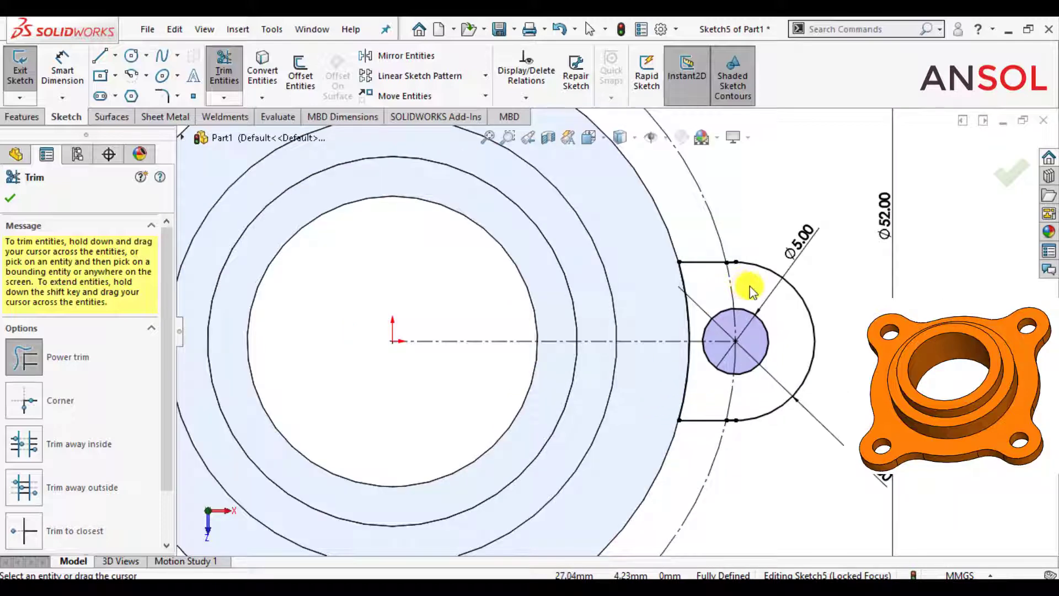
{"action": "scroll", "coordinate": [750, 289], "scroll_direction": "up", "scroll_amount": 2}
{"action": "scroll", "coordinate": [683, 326], "scroll_direction": "up", "scroll_amount": 2}
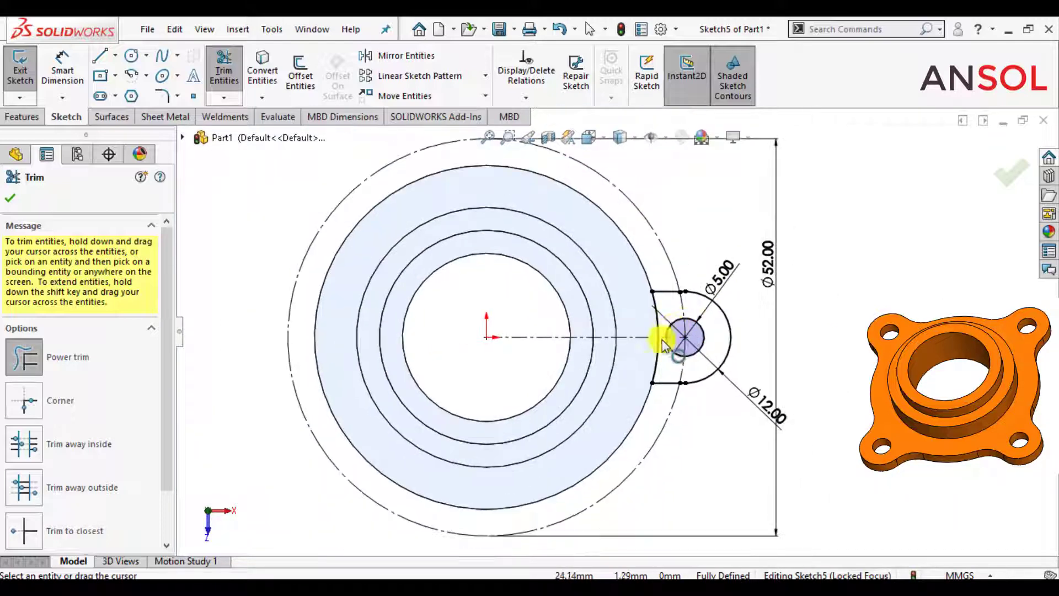
{"action": "scroll", "coordinate": [668, 356], "scroll_direction": "down", "scroll_amount": 2}
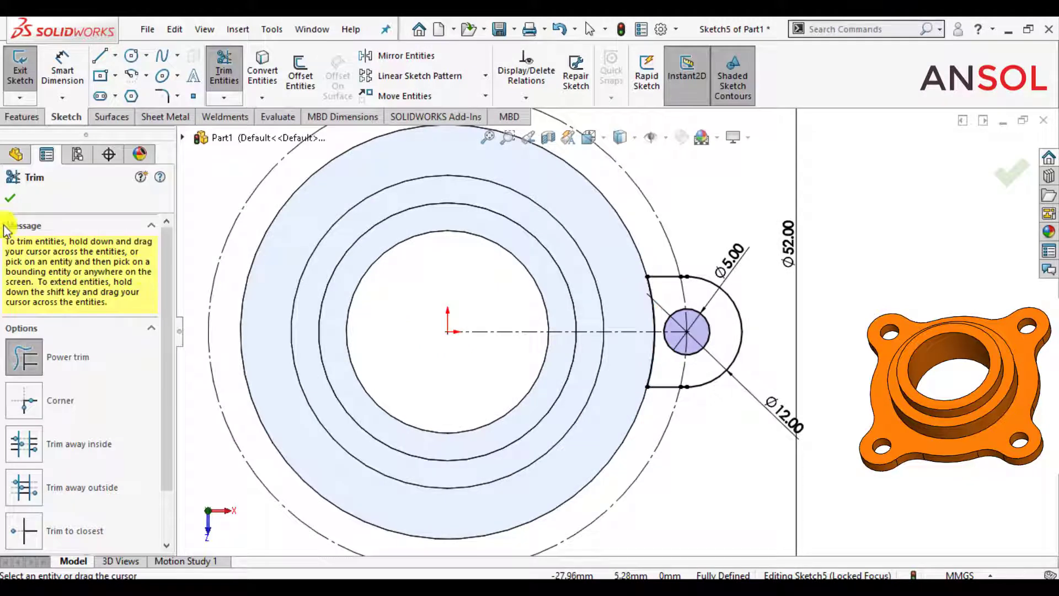
{"action": "left_click", "coordinate": [13, 200]}
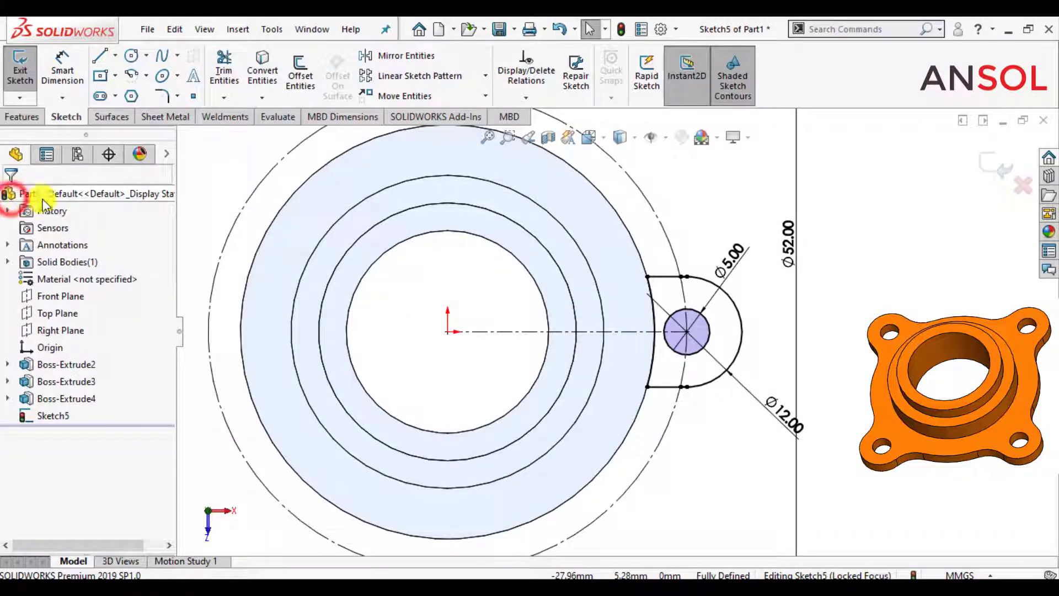
{"action": "left_click", "coordinate": [995, 167]}
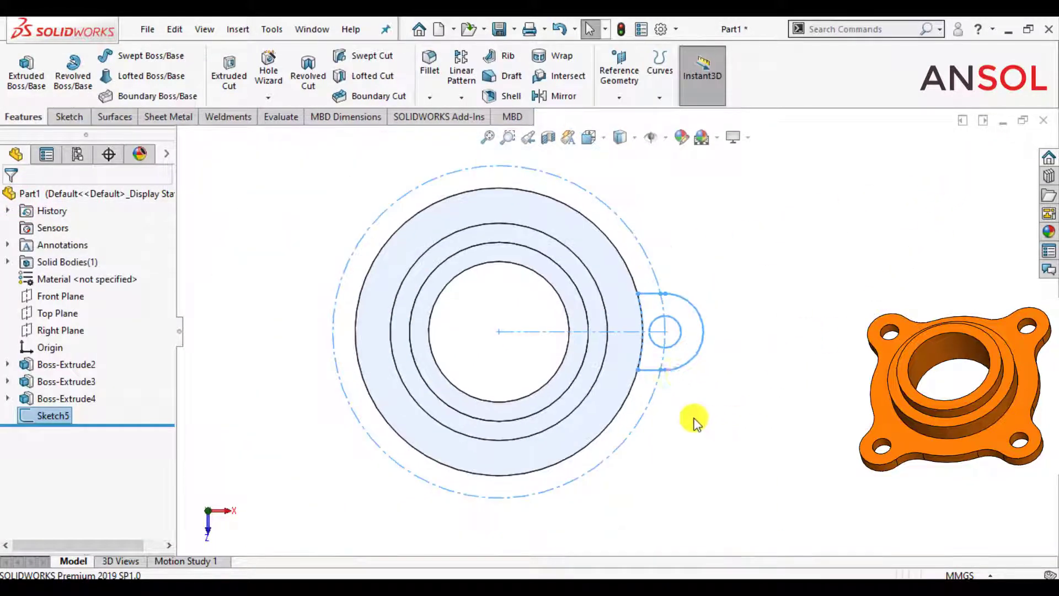
Step: Extrude the lobe region around the 5 mm hole up to the base ring's bottom face, merged with the body
{"action": "middle_click_drag", "start_coordinate": [679, 334], "coordinate": [667, 209]}
{"action": "scroll", "coordinate": [648, 398], "scroll_direction": "down", "scroll_amount": 2}
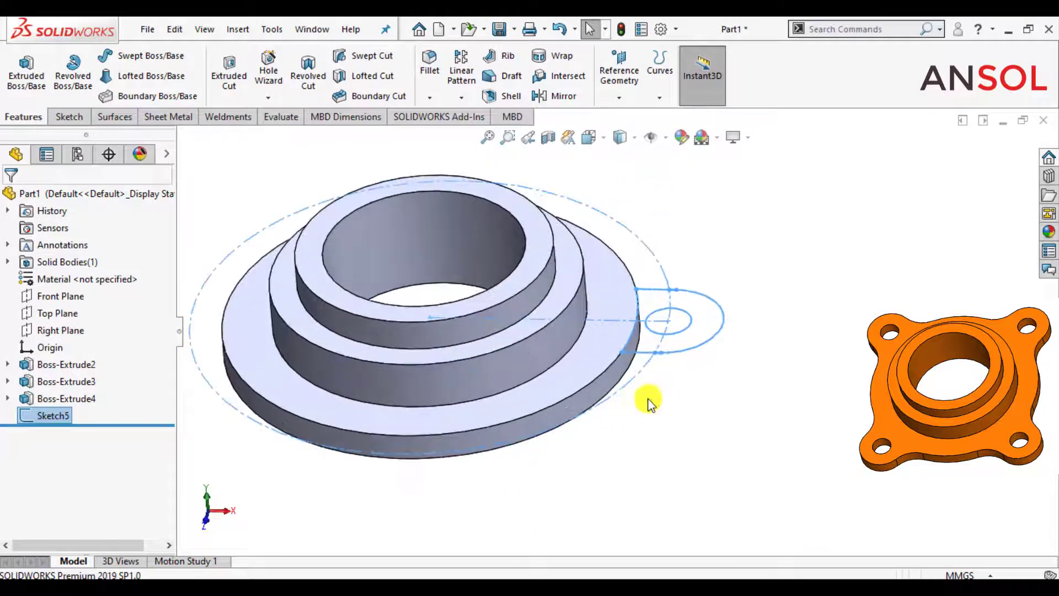
{"action": "scroll", "coordinate": [627, 414], "scroll_direction": "down", "scroll_amount": 2}
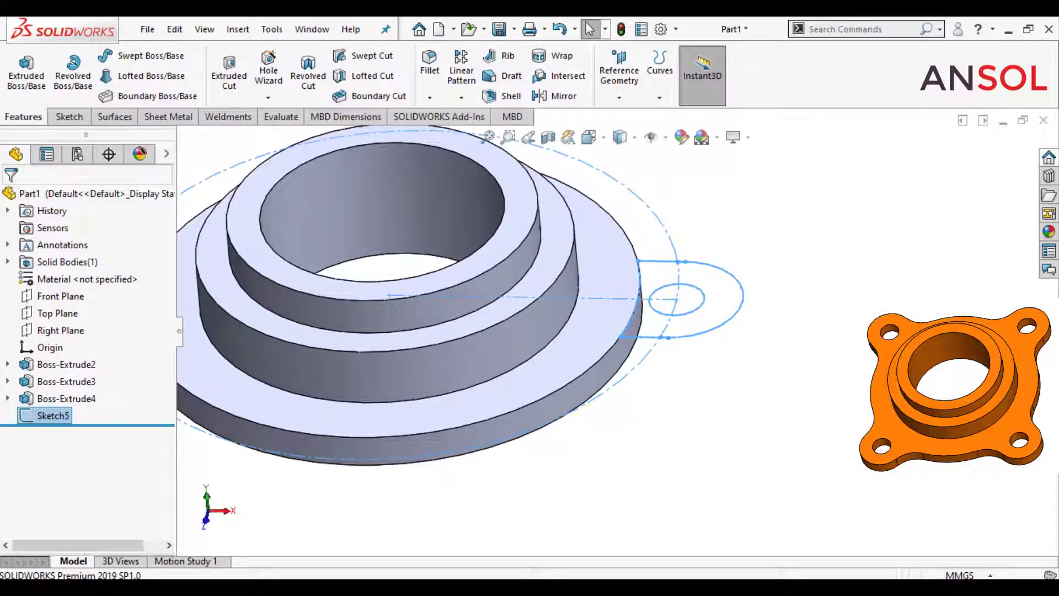
{"action": "left_click", "coordinate": [25, 68]}
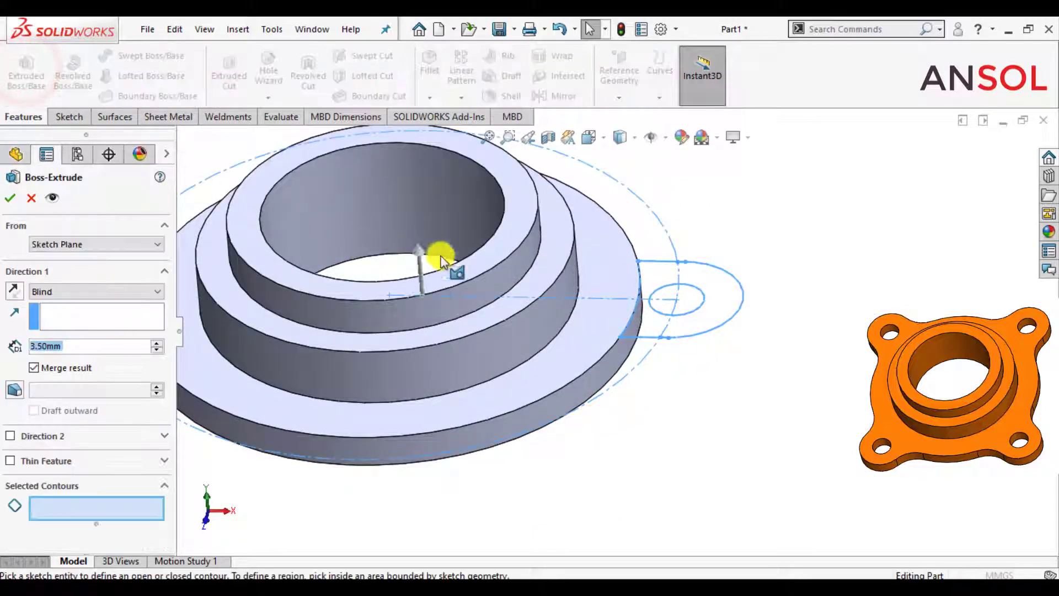
{"action": "left_click", "coordinate": [700, 324]}
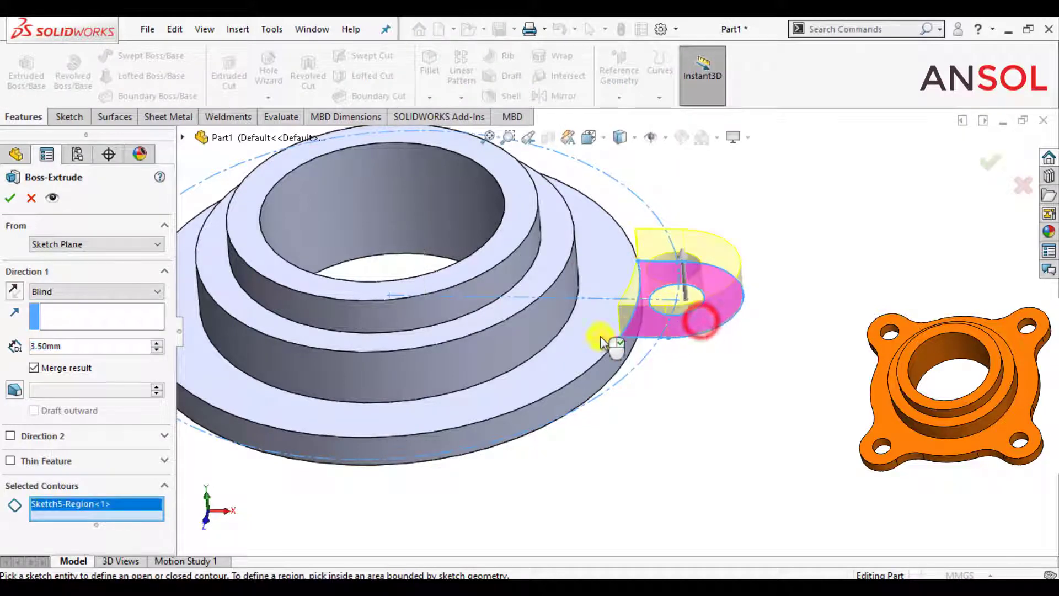
{"action": "left_click", "coordinate": [72, 291]}
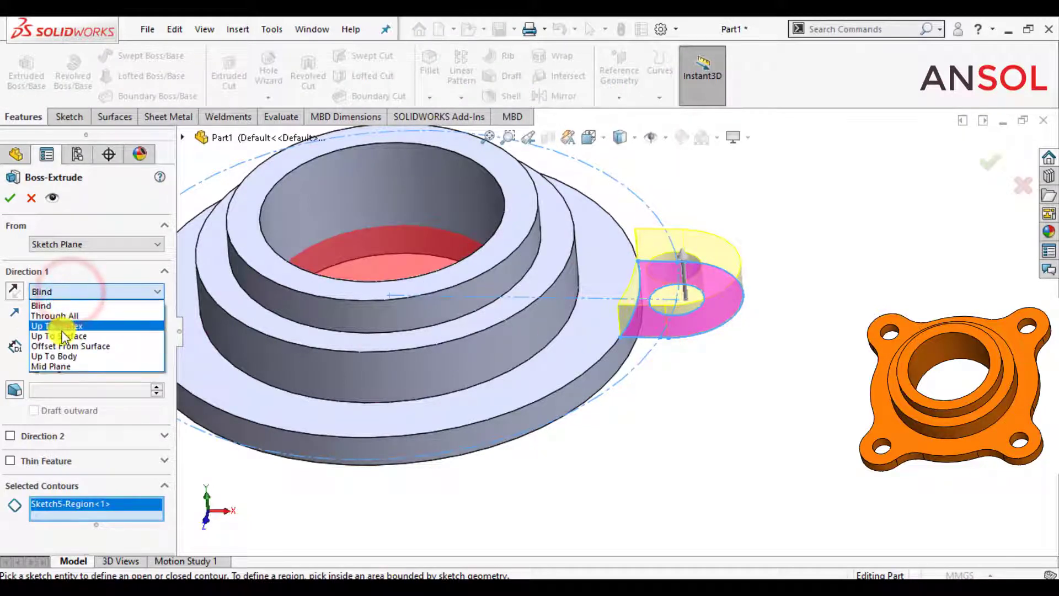
{"action": "left_click", "coordinate": [62, 333]}
{"action": "middle_click_drag", "start_coordinate": [650, 448], "coordinate": [655, 293]}
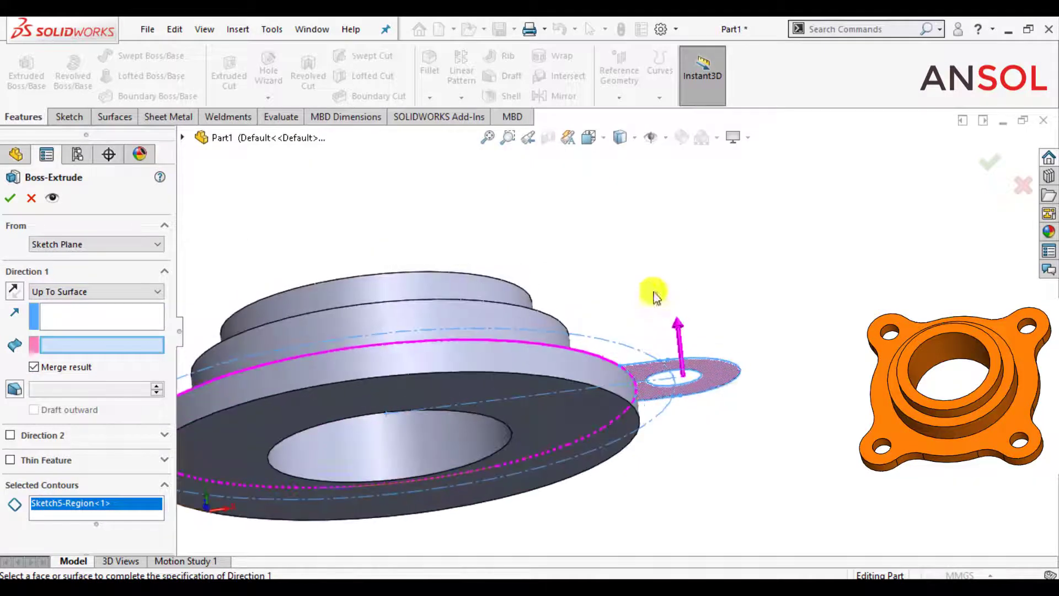
{"action": "left_click", "coordinate": [597, 416]}
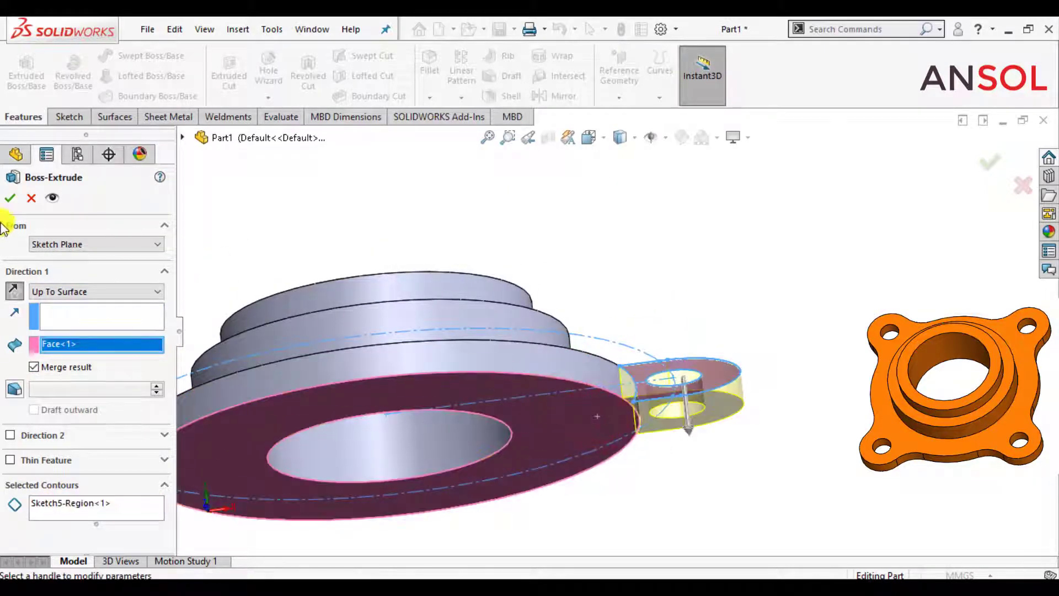
{"action": "left_click", "coordinate": [8, 198]}
Step: Show the temporary axes and circular-pattern the lobe extrusion about the central bore's axis, with 4 equally spaced instances over 360 degrees
{"action": "scroll", "coordinate": [683, 254], "scroll_direction": "up", "scroll_amount": 5}
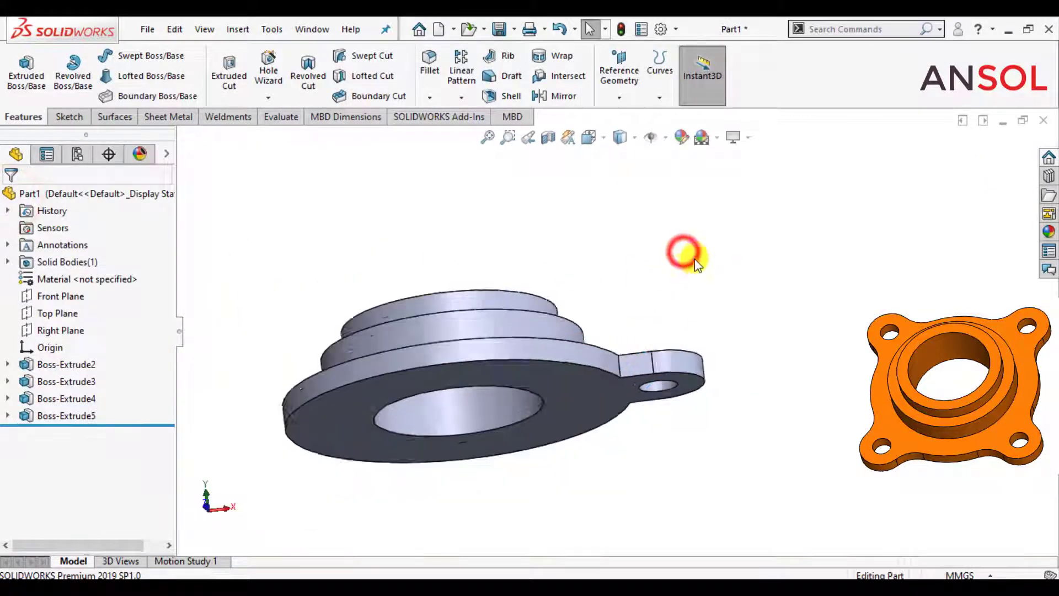
{"action": "middle_click_drag", "start_coordinate": [591, 313], "coordinate": [574, 439]}
{"action": "scroll", "coordinate": [571, 403], "scroll_direction": "down", "scroll_amount": 3}
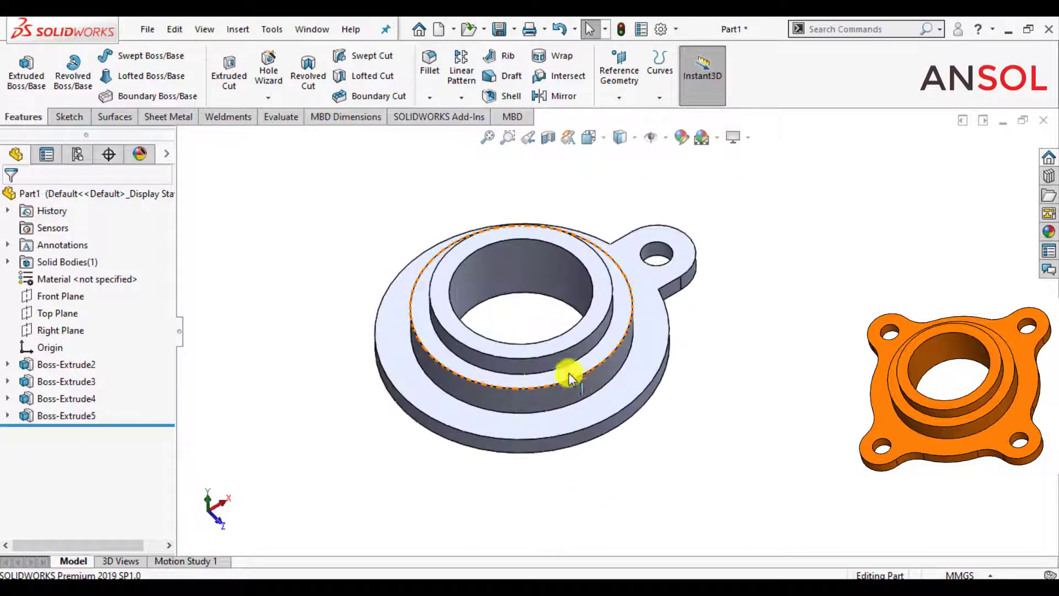
{"action": "middle_click_drag", "start_coordinate": [567, 371], "coordinate": [517, 408]}
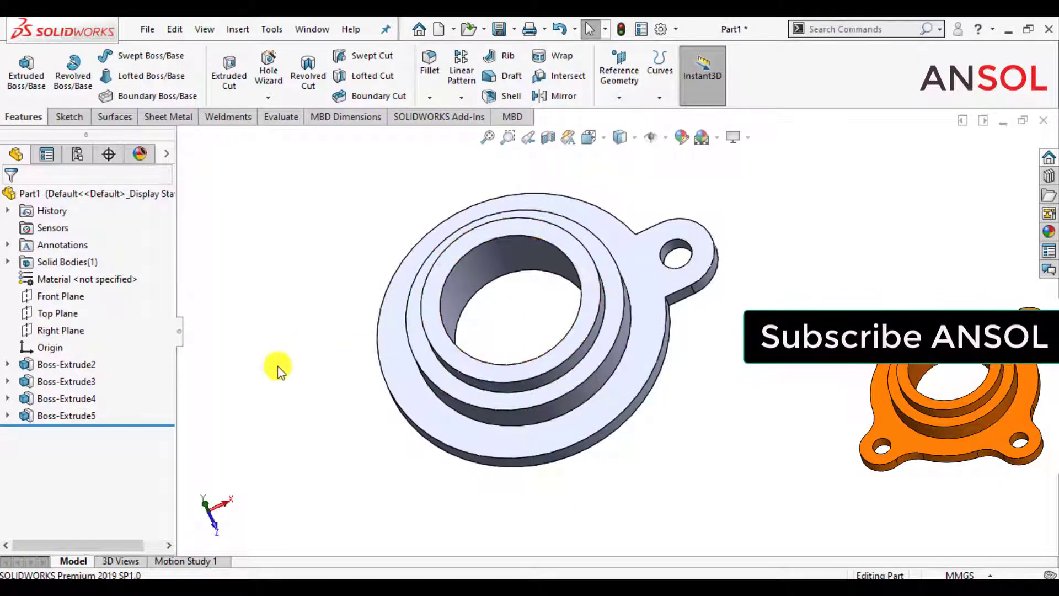
{"action": "left_click", "coordinate": [665, 138]}
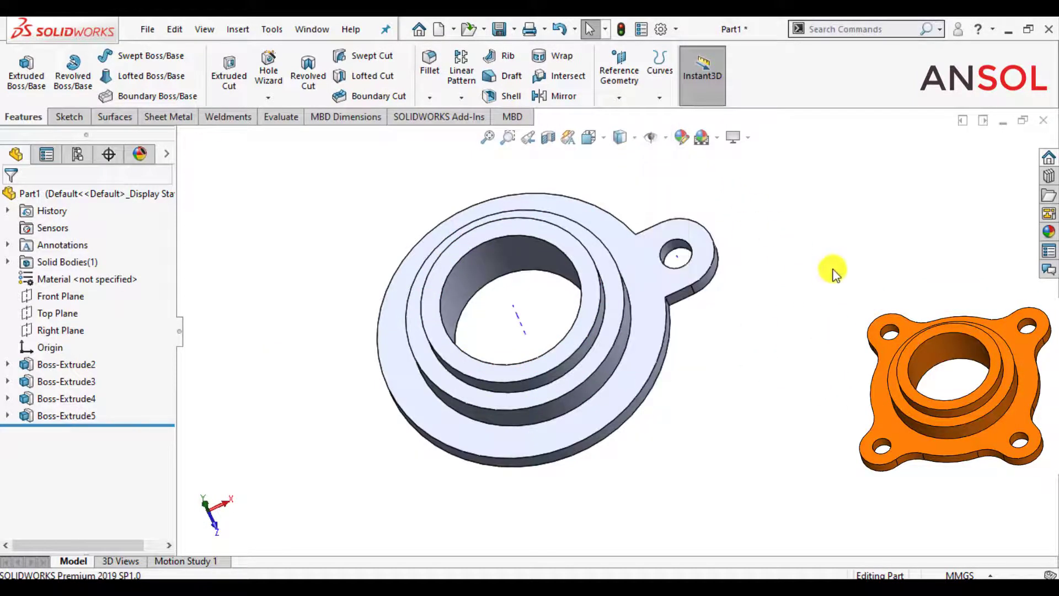
{"action": "left_click", "coordinate": [52, 412]}
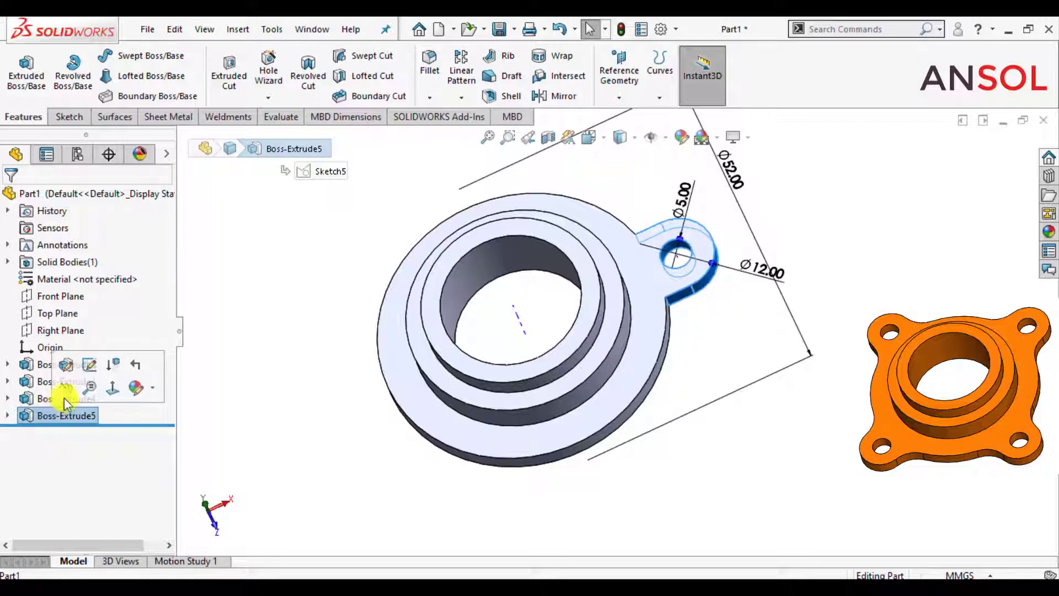
{"action": "left_click", "coordinate": [461, 102]}
{"action": "left_click", "coordinate": [466, 135]}
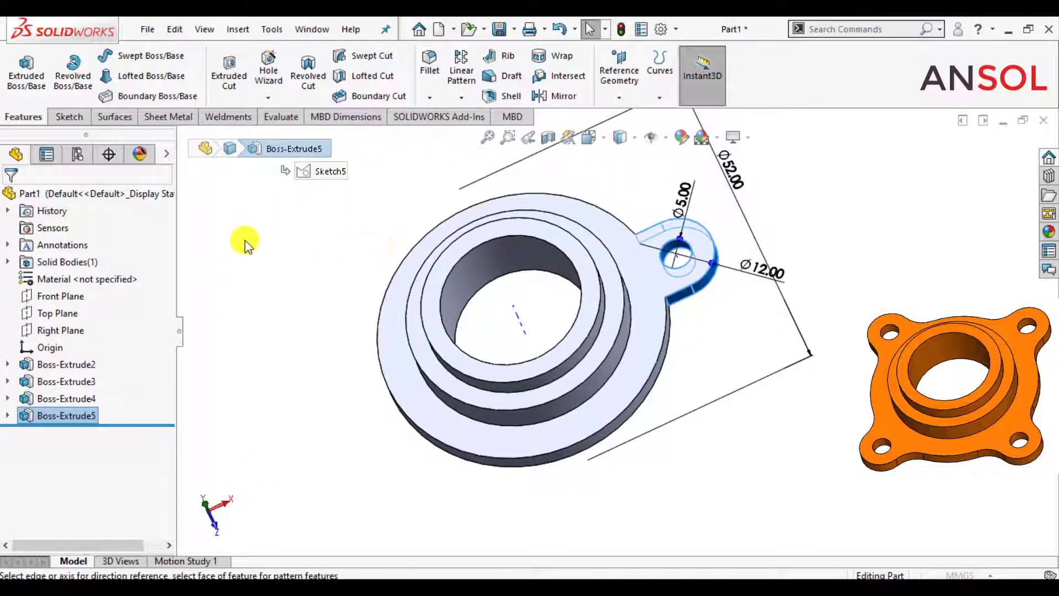
{"action": "left_click", "coordinate": [517, 321]}
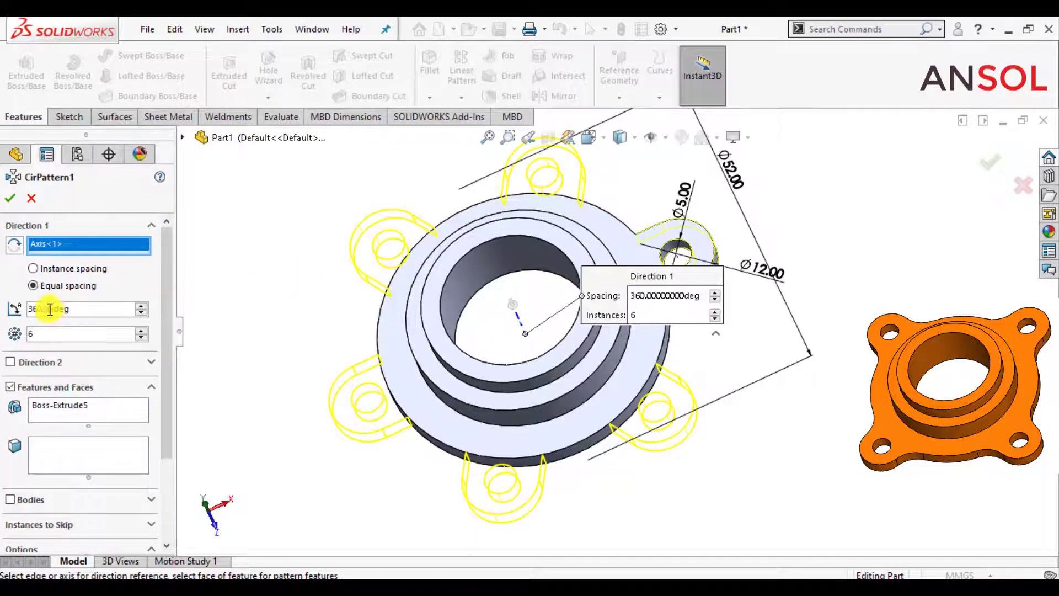
{"action": "left_click", "coordinate": [142, 337]}
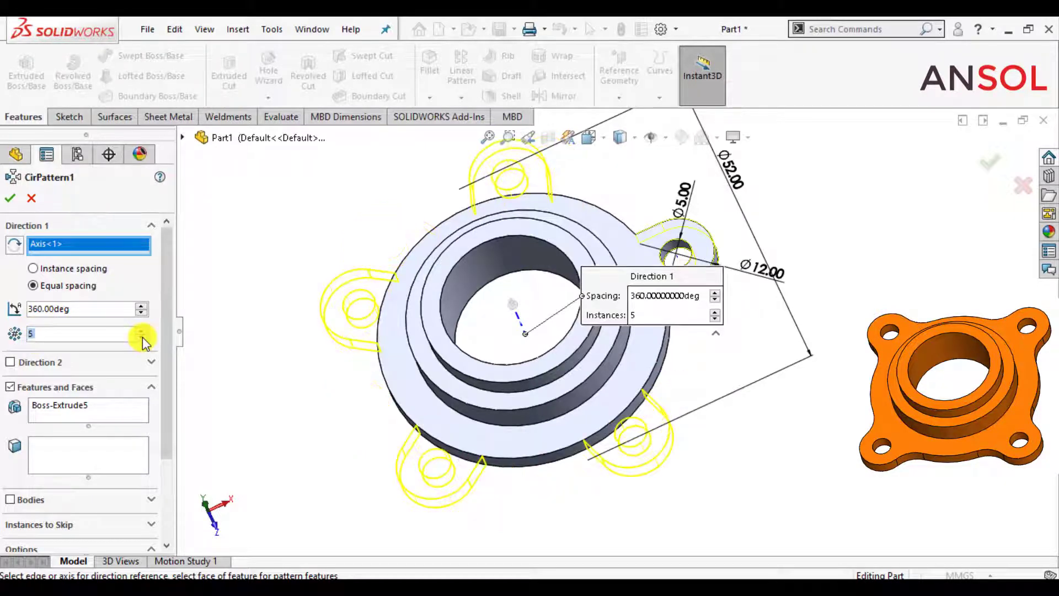
{"action": "left_click", "coordinate": [142, 338]}
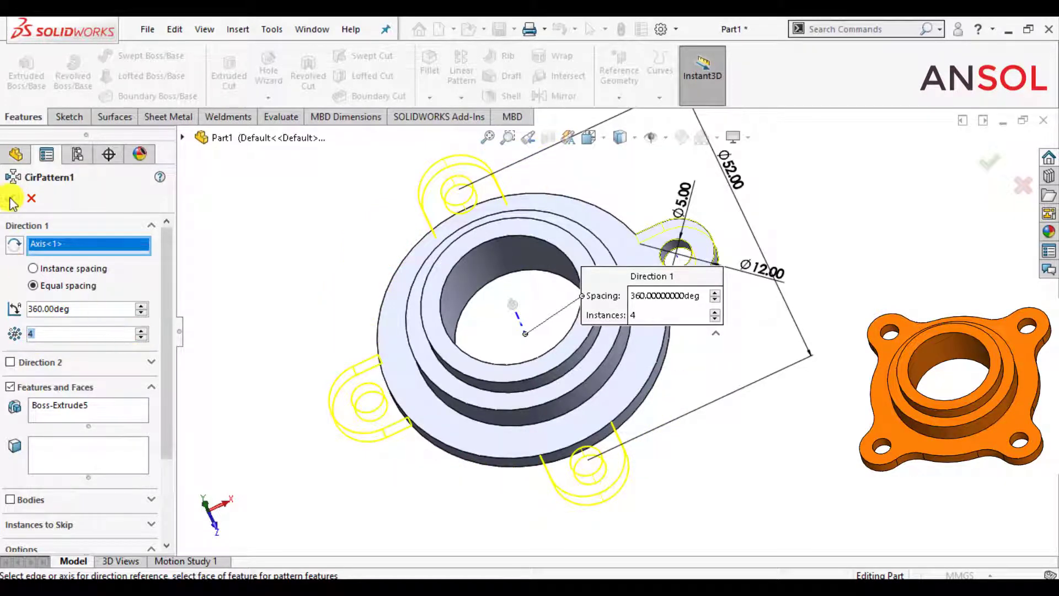
{"action": "key", "text": "Return"}
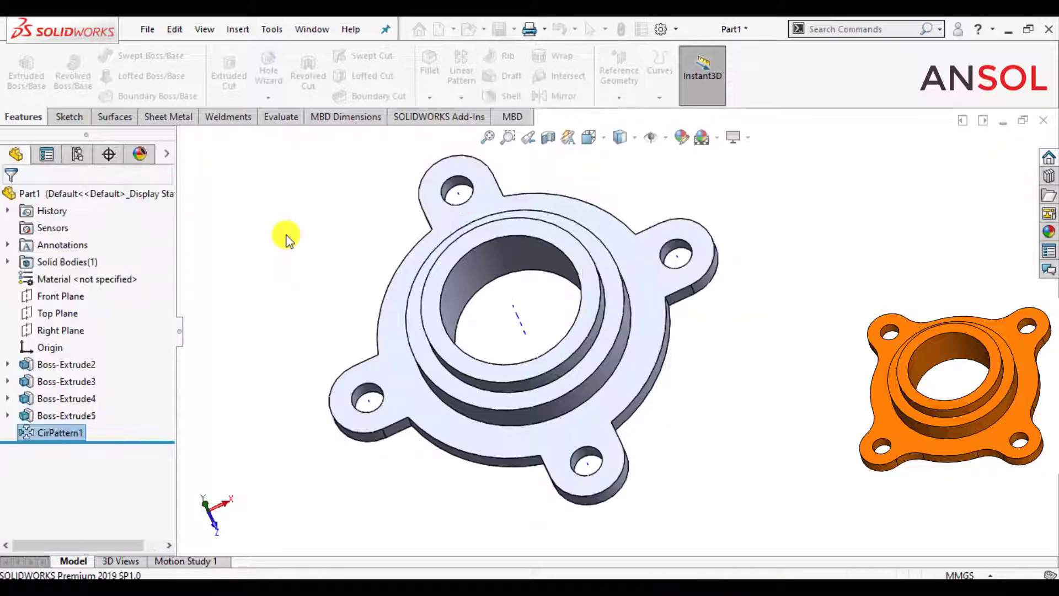
Step: Start a symmetric fillet on the vertical corner edge where one lobe meets the base ring, with a 7 mm radius
{"action": "middle_click_drag", "start_coordinate": [284, 243], "coordinate": [434, 473]}
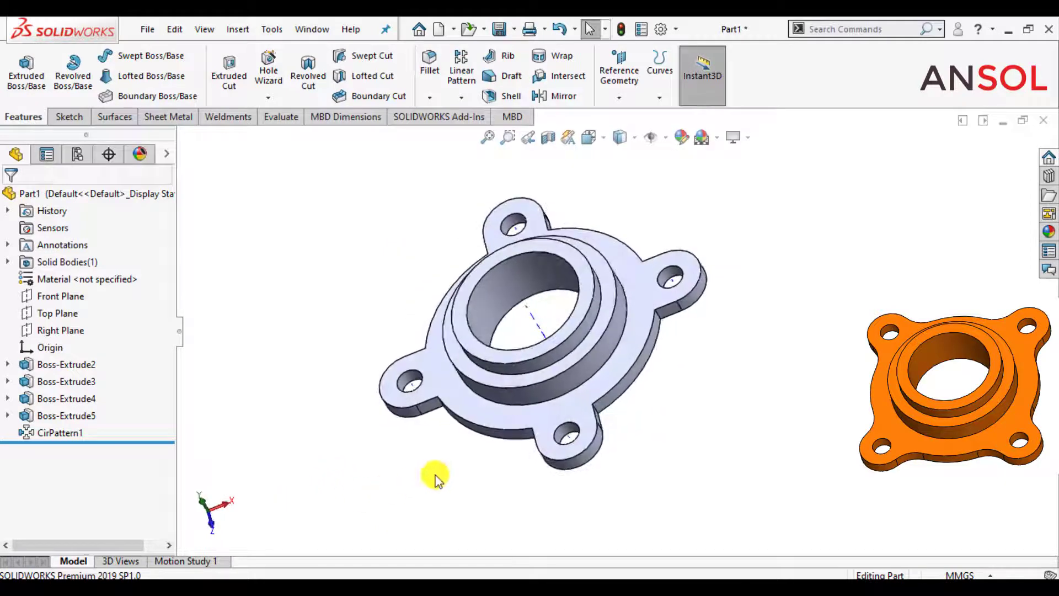
{"action": "scroll", "coordinate": [435, 472], "scroll_direction": "down", "scroll_amount": 1}
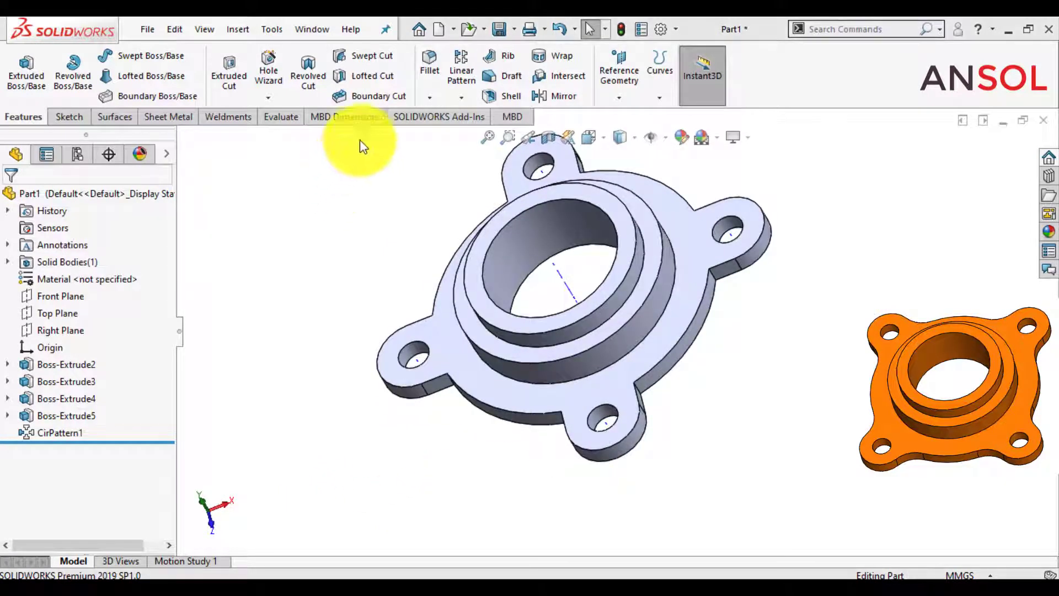
{"action": "left_click", "coordinate": [430, 59]}
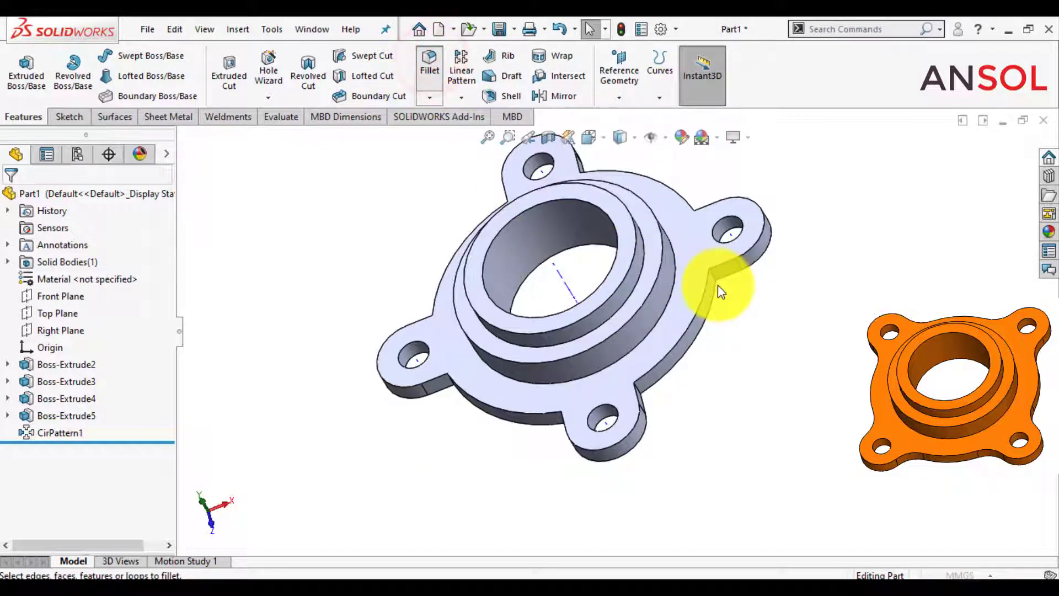
{"action": "scroll", "coordinate": [716, 291], "scroll_direction": "down", "scroll_amount": 2}
{"action": "scroll", "coordinate": [720, 292], "scroll_direction": "down", "scroll_amount": 1}
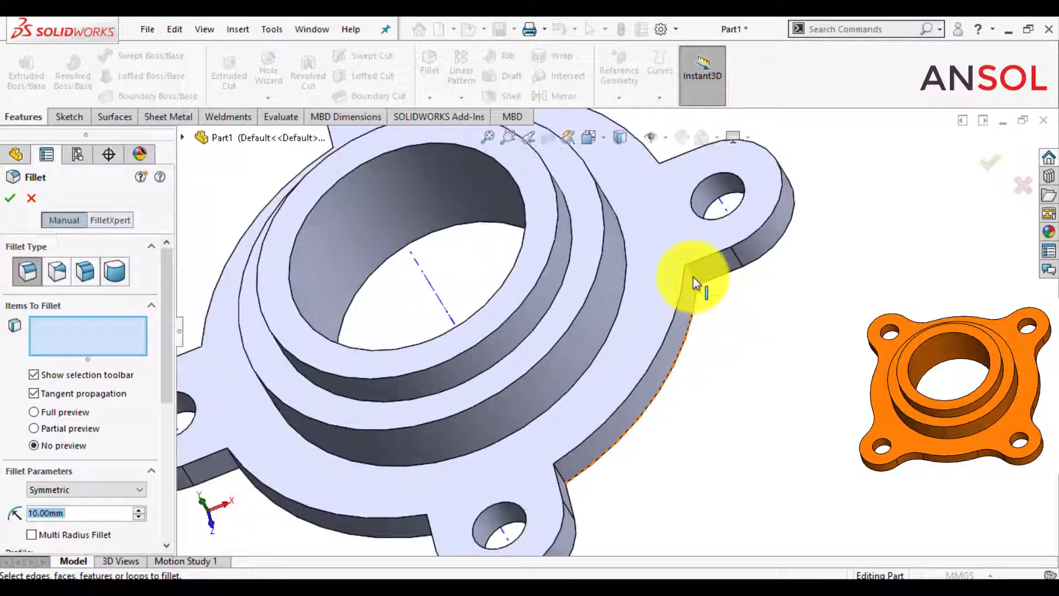
{"action": "left_click", "coordinate": [692, 278]}
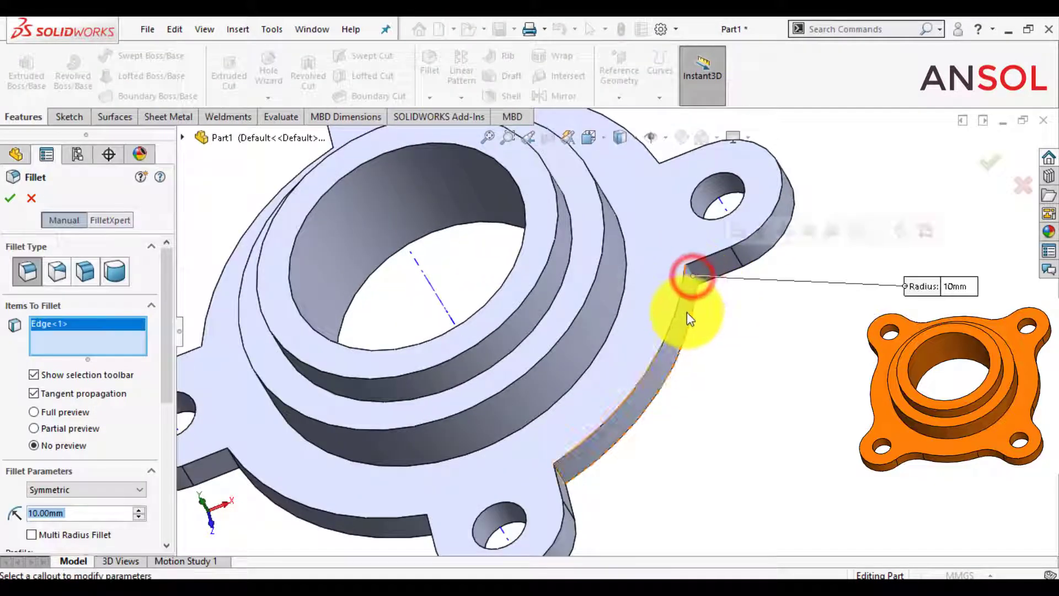
{"action": "double_click", "coordinate": [59, 515]}
{"action": "type", "text": "1"}
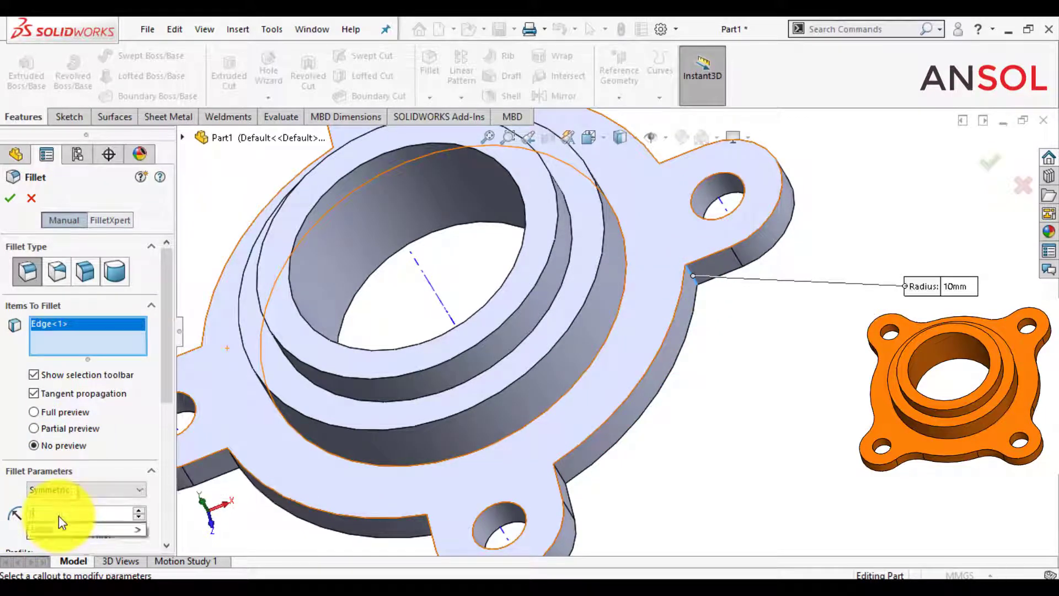
{"action": "key", "text": "Return"}
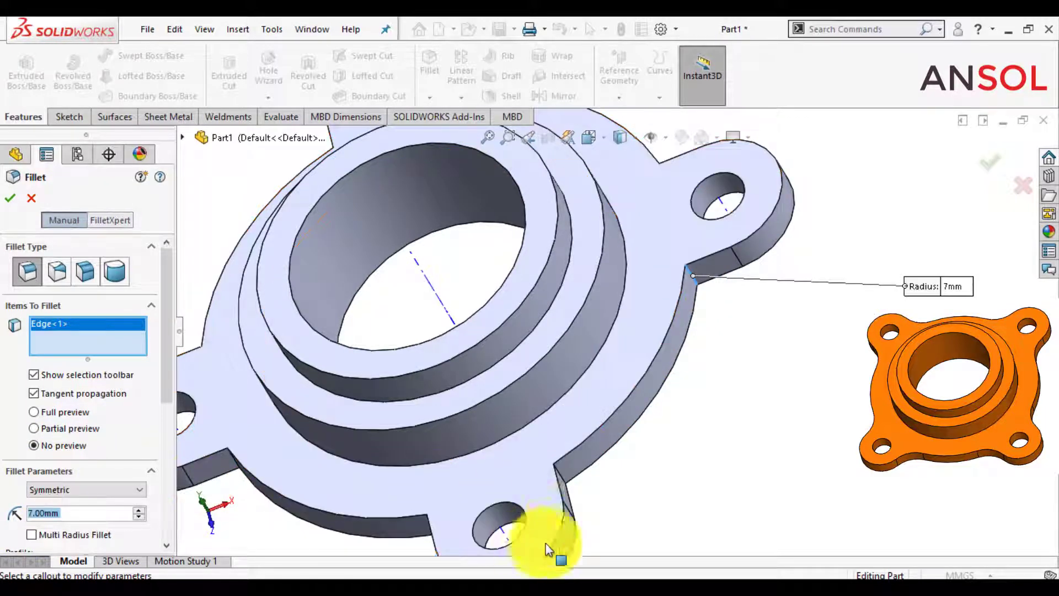
Step: Add three more vertical corner edges between the lobes and the base ring to the 7 mm fillet
{"action": "scroll", "coordinate": [562, 501], "scroll_direction": "down", "scroll_amount": 4}
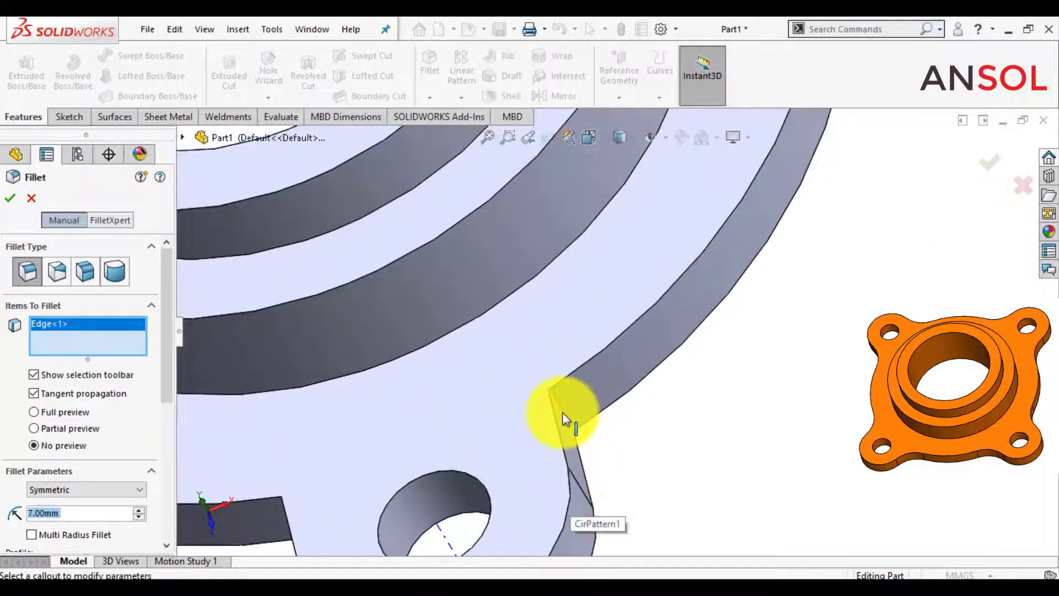
{"action": "left_click", "coordinate": [562, 416]}
{"action": "scroll", "coordinate": [628, 449], "scroll_direction": "up", "scroll_amount": 4}
{"action": "middle_click_drag", "start_coordinate": [633, 449], "coordinate": [690, 402]}
{"action": "left_click", "coordinate": [492, 411]}
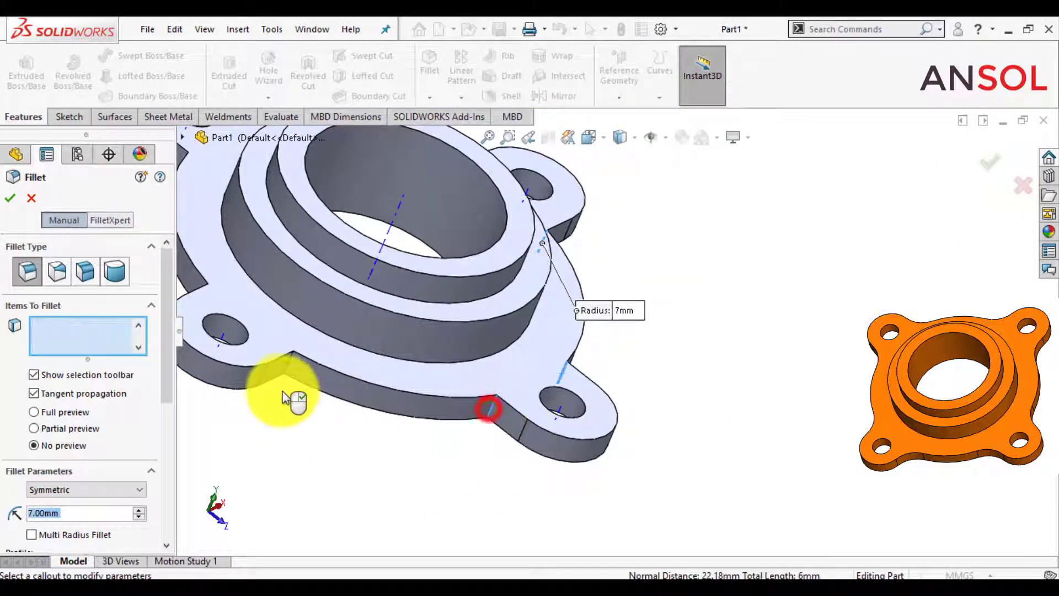
{"action": "left_click", "coordinate": [291, 365]}
{"action": "scroll", "coordinate": [366, 414], "scroll_direction": "up", "scroll_amount": 3}
{"action": "middle_click_drag", "start_coordinate": [367, 414], "coordinate": [437, 402]}
{"action": "scroll", "coordinate": [467, 369], "scroll_direction": "down", "scroll_amount": 5}
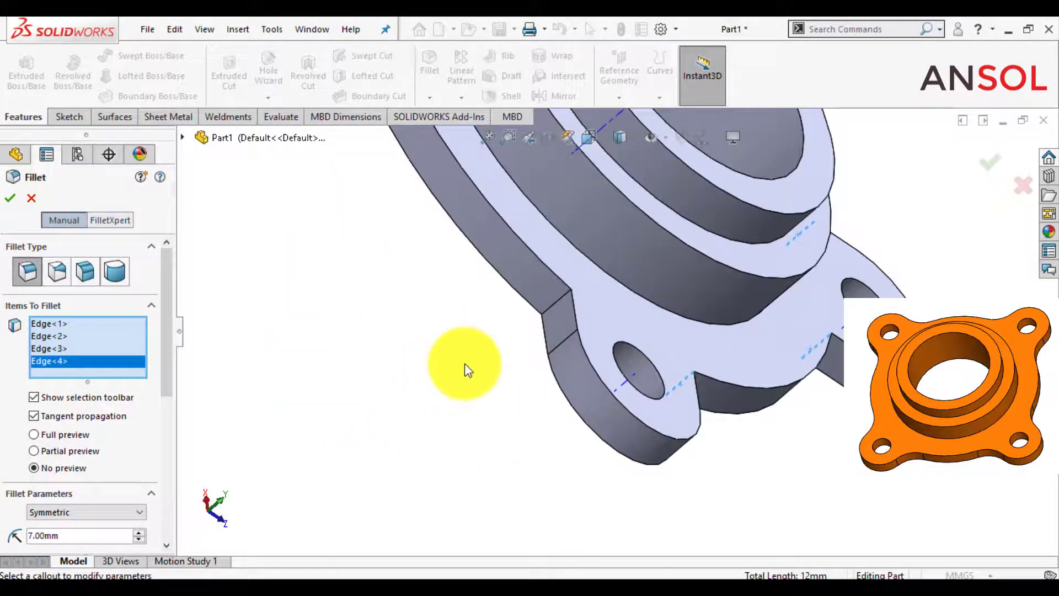
Step: Add the four remaining vertical corner edges between lobes and base ring, and apply the 7 mm fillet to all eight
{"action": "left_click", "coordinate": [550, 309]}
{"action": "scroll", "coordinate": [508, 378], "scroll_direction": "up", "scroll_amount": 3}
{"action": "middle_click_drag", "start_coordinate": [509, 378], "coordinate": [479, 272]}
{"action": "scroll", "coordinate": [584, 276], "scroll_direction": "down", "scroll_amount": 5}
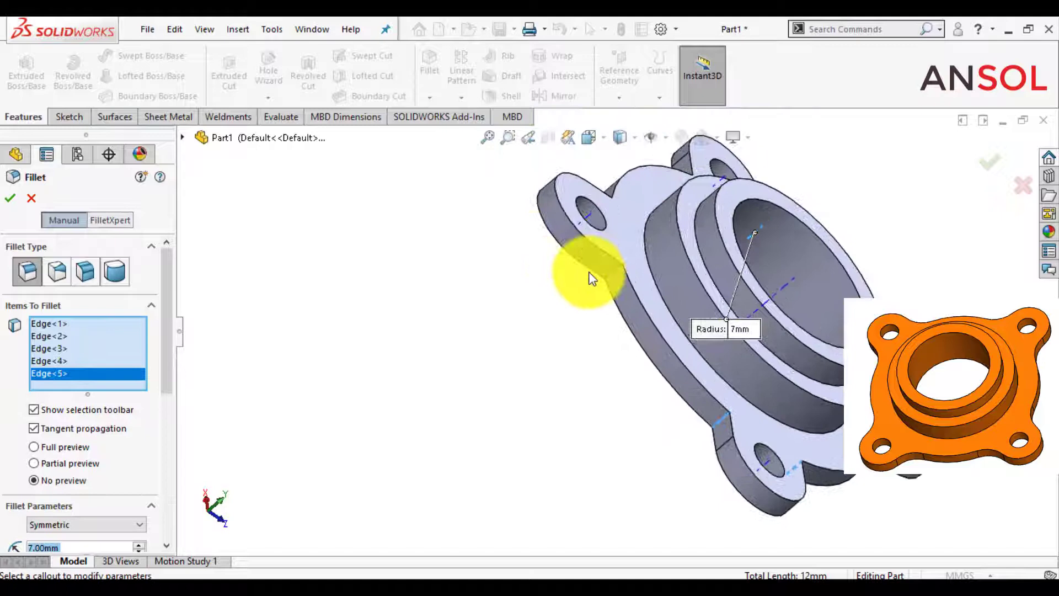
{"action": "left_click", "coordinate": [616, 278]}
{"action": "scroll", "coordinate": [545, 291], "scroll_direction": "up", "scroll_amount": 3}
{"action": "middle_click_drag", "start_coordinate": [544, 291], "coordinate": [579, 336]}
{"action": "scroll", "coordinate": [577, 336], "scroll_direction": "down", "scroll_amount": 5}
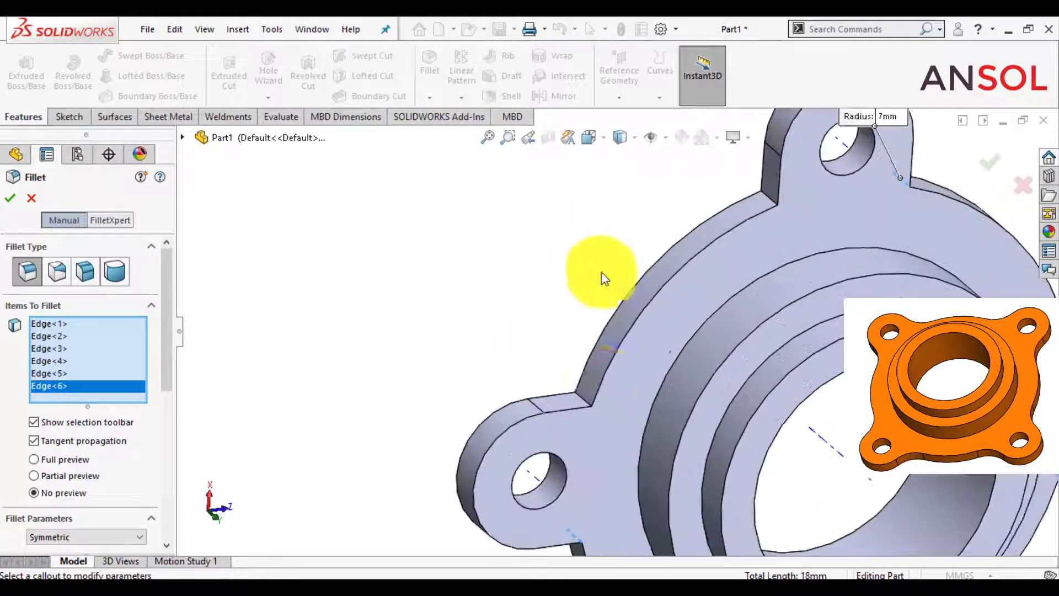
{"action": "left_click", "coordinate": [586, 401]}
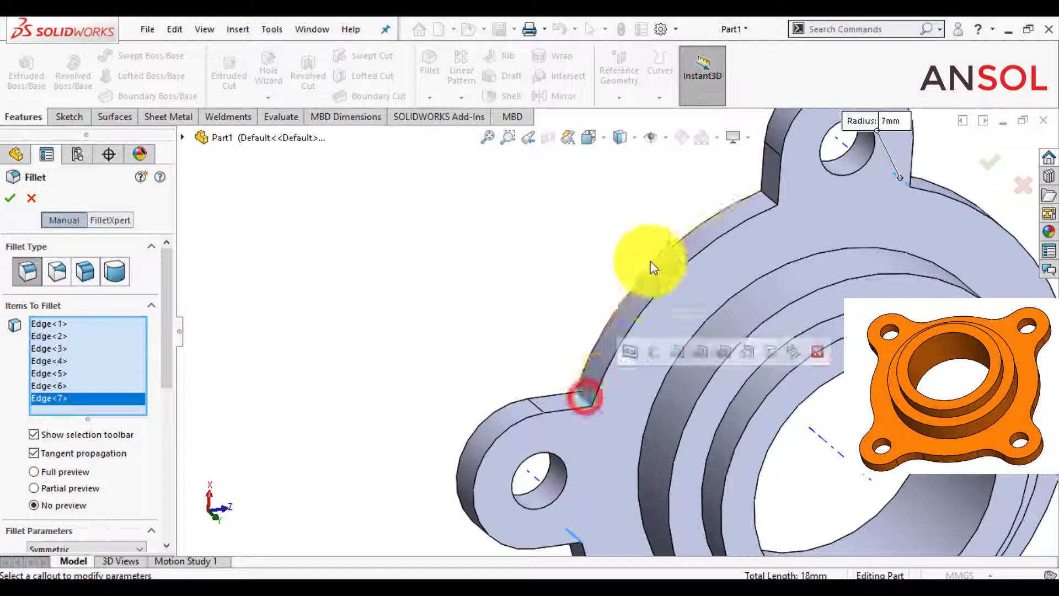
{"action": "left_click", "coordinate": [766, 203]}
{"action": "scroll", "coordinate": [595, 255], "scroll_direction": "up", "scroll_amount": 3}
{"action": "middle_click_drag", "start_coordinate": [531, 280], "coordinate": [506, 180]}
{"action": "left_click", "coordinate": [11, 199]}
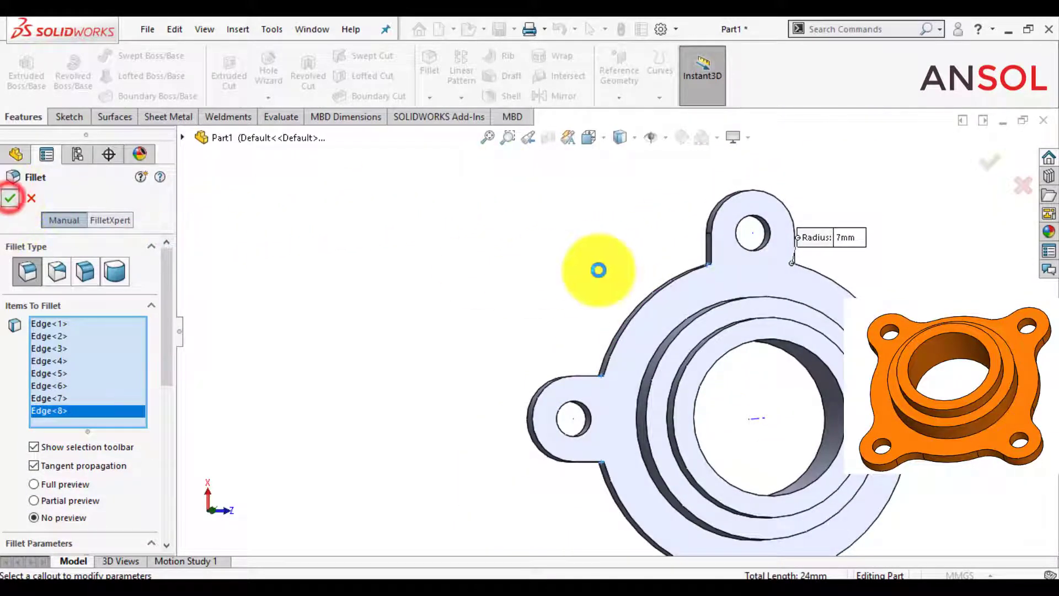
Step: Hide all reference item types, including the temporary axes, around the filleted flange
{"action": "scroll", "coordinate": [598, 276], "scroll_direction": "up", "scroll_amount": 2}
{"action": "scroll", "coordinate": [638, 406], "scroll_direction": "up", "scroll_amount": 2}
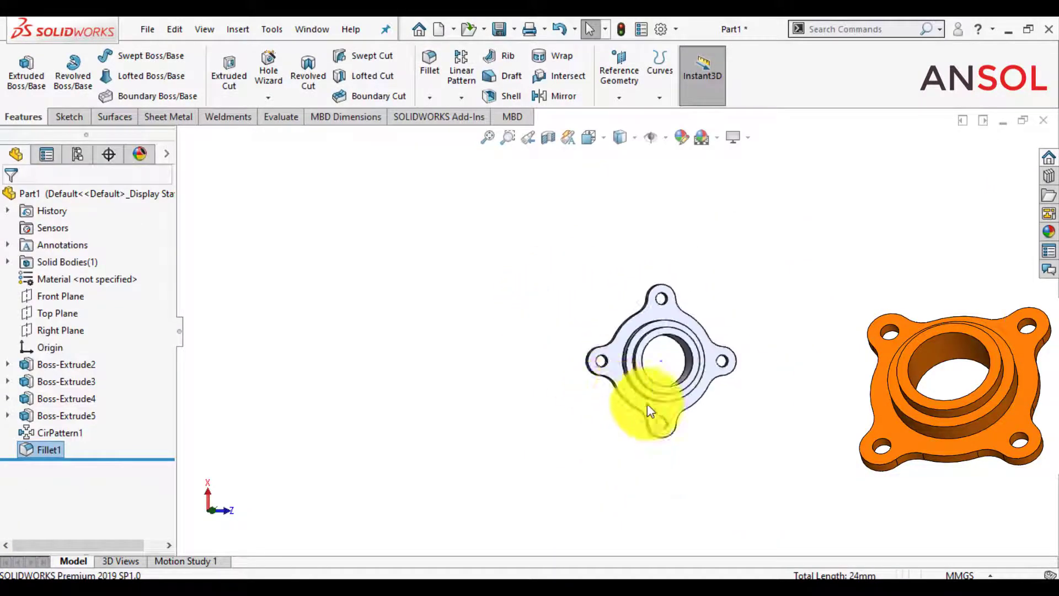
{"action": "scroll", "coordinate": [685, 389], "scroll_direction": "down", "scroll_amount": 2}
{"action": "middle_click_drag", "start_coordinate": [685, 390], "coordinate": [626, 349]}
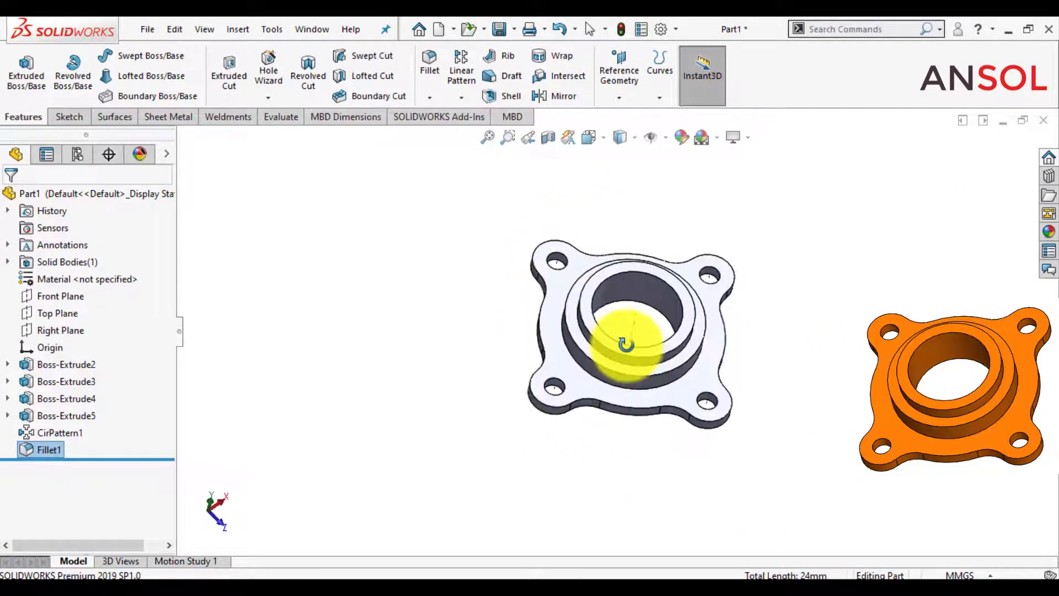
{"action": "scroll", "coordinate": [669, 406], "scroll_direction": "down", "scroll_amount": 2}
{"action": "scroll", "coordinate": [645, 438], "scroll_direction": "up", "scroll_amount": 2}
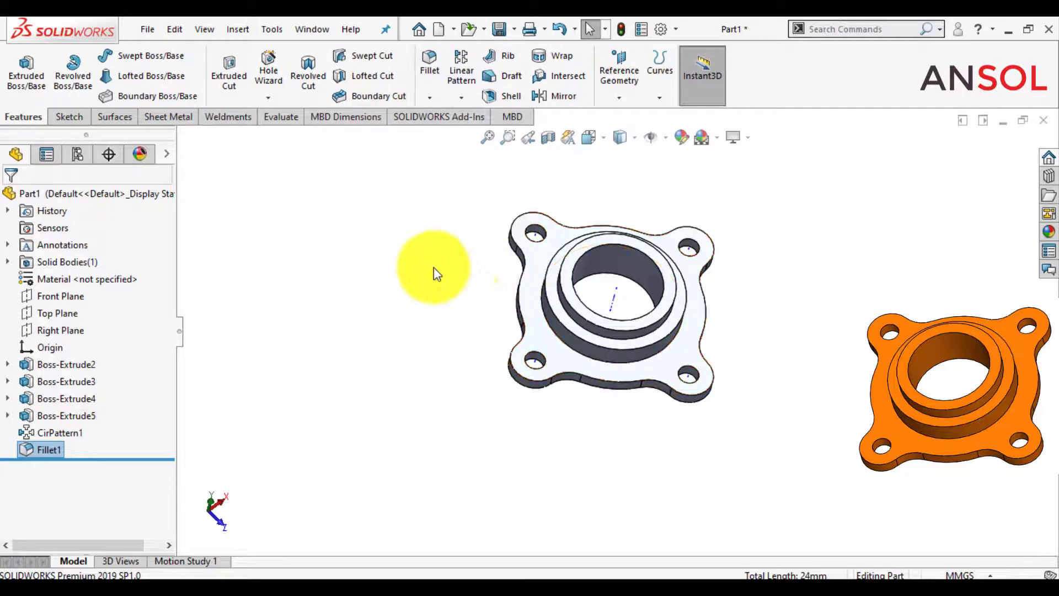
{"action": "middle_click_drag", "start_coordinate": [435, 272], "coordinate": [837, 319]}
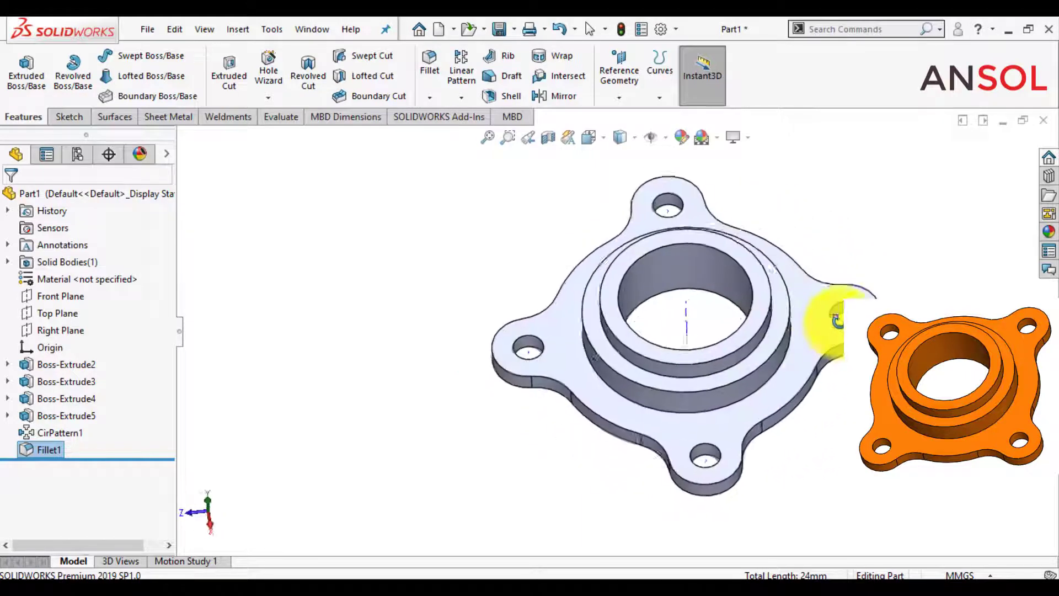
{"action": "left_click", "coordinate": [649, 138]}
{"action": "left_click", "coordinate": [476, 223]}
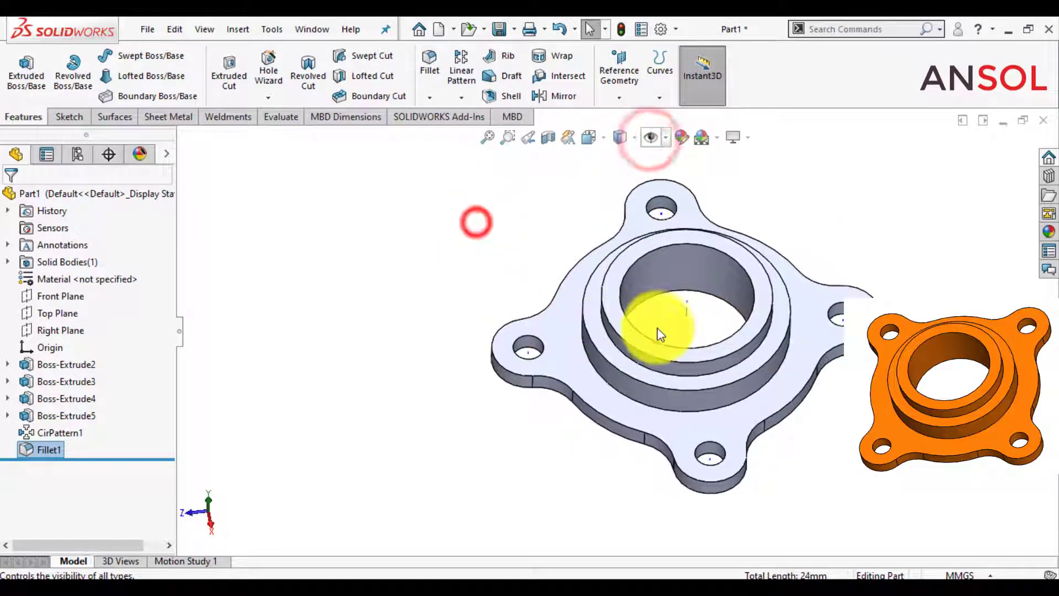
Step: Start a section view on the Front Plane and set its section method to Zonal
{"action": "left_click", "coordinate": [60, 296]}
{"action": "left_click", "coordinate": [553, 139]}
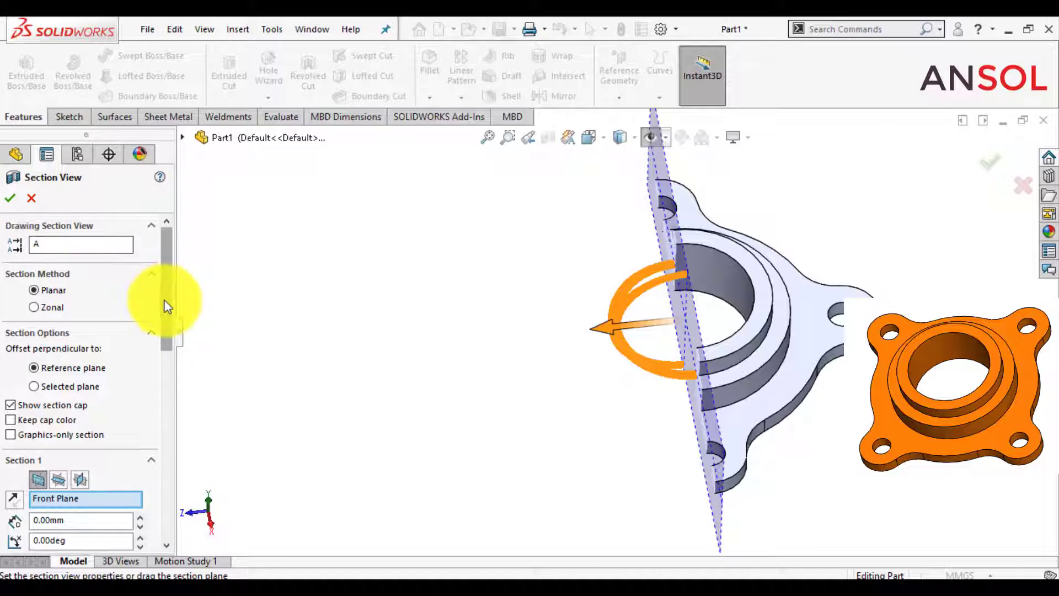
{"action": "left_click_drag", "start_coordinate": [164, 300], "coordinate": [144, 261]}
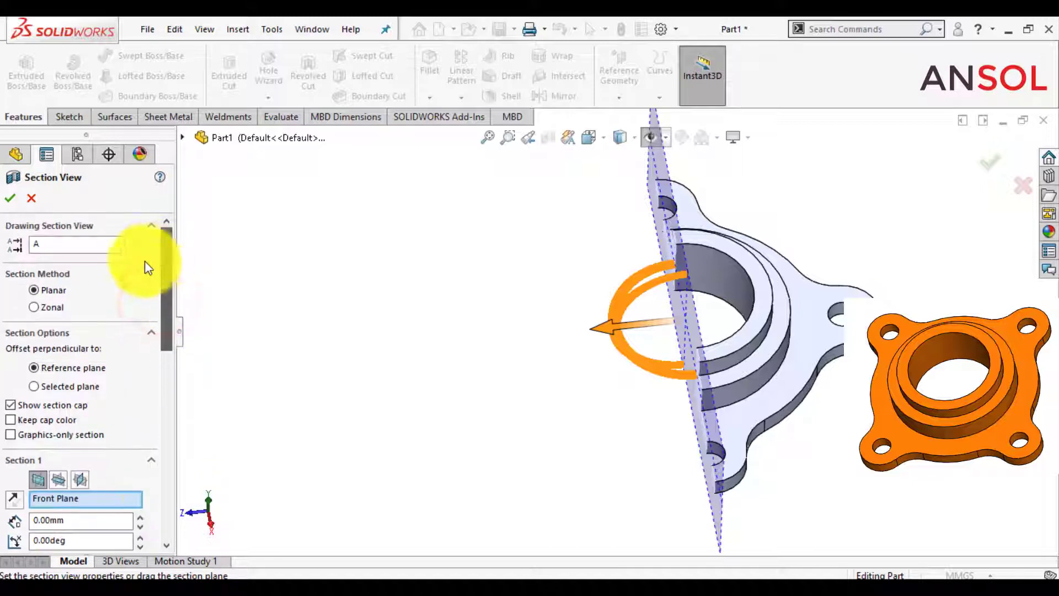
{"action": "left_click", "coordinate": [34, 307]}
{"action": "left_click_drag", "start_coordinate": [167, 304], "coordinate": [157, 401]}
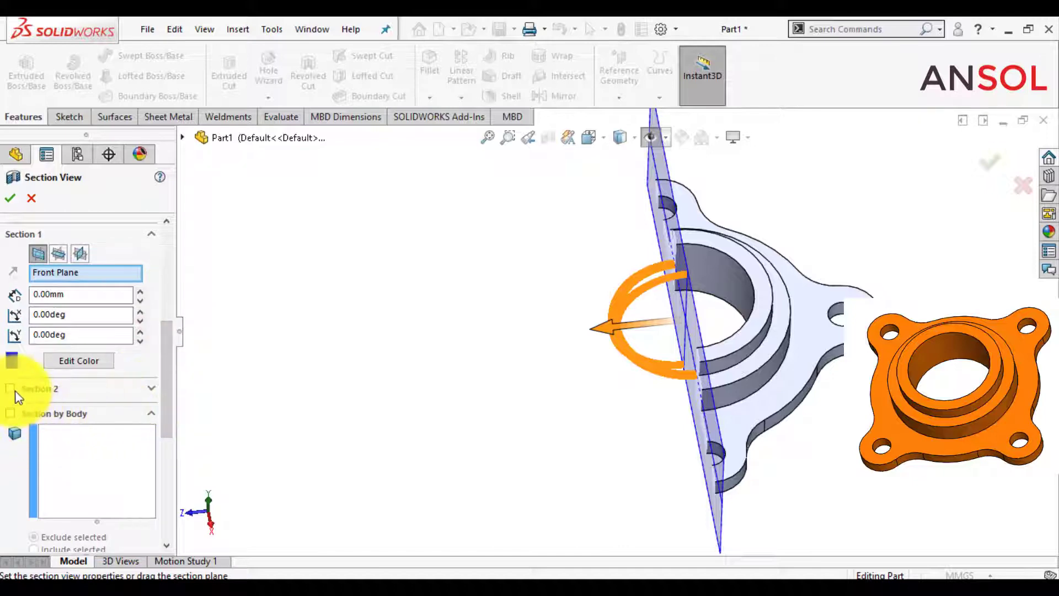
Step: Enable the second section on the Right Plane and apply the section view, cutting away one quarter of the flange
{"action": "left_click", "coordinate": [182, 137]}
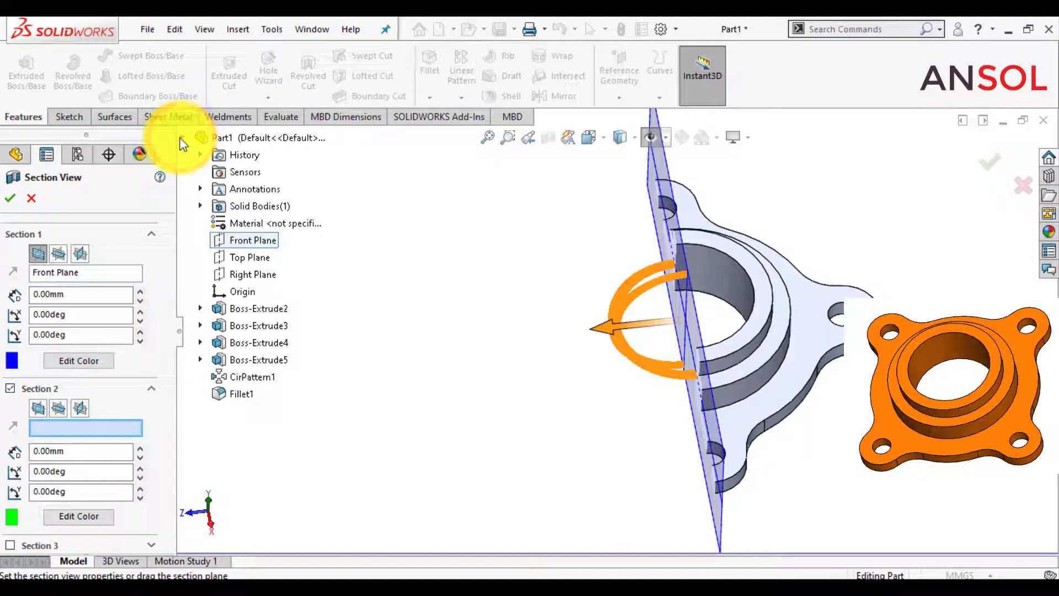
{"action": "left_click", "coordinate": [228, 271]}
{"action": "middle_click_drag", "start_coordinate": [441, 462], "coordinate": [472, 383]}
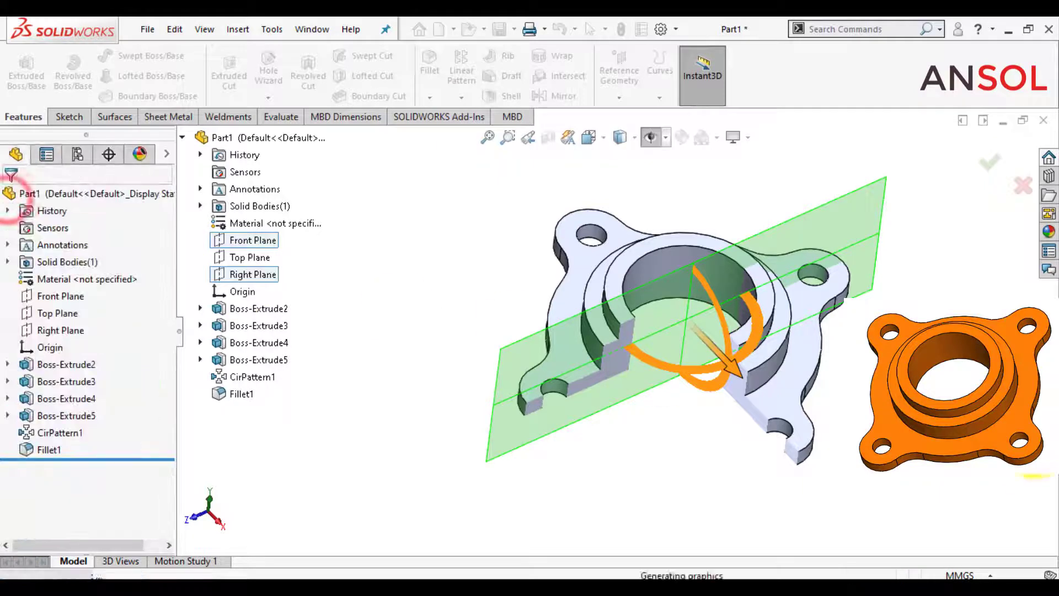
{"action": "key", "text": "f"}
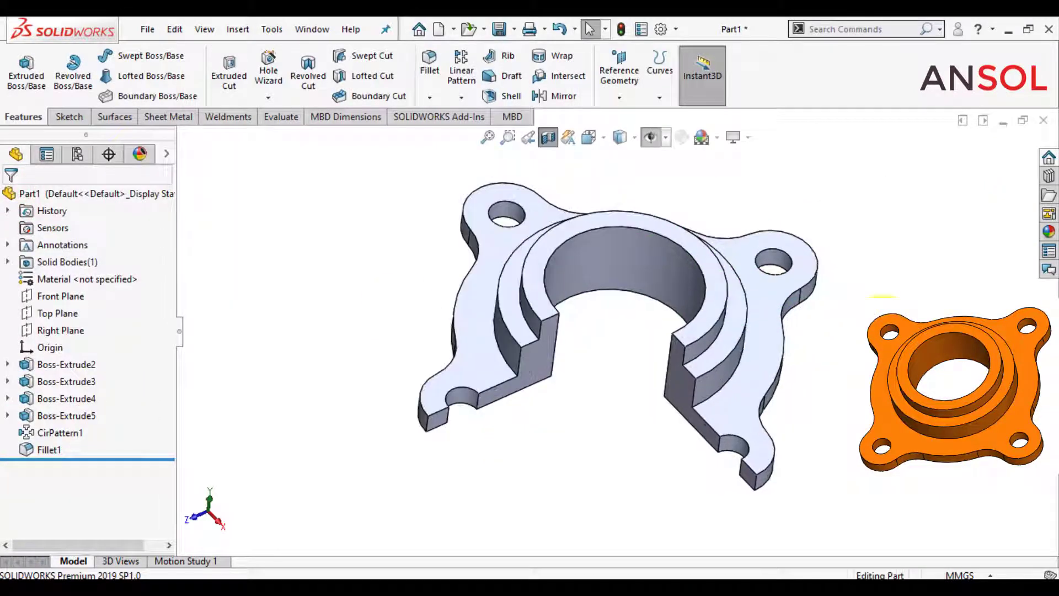
{"action": "middle_click_drag", "start_coordinate": [885, 319], "coordinate": [870, 312]}
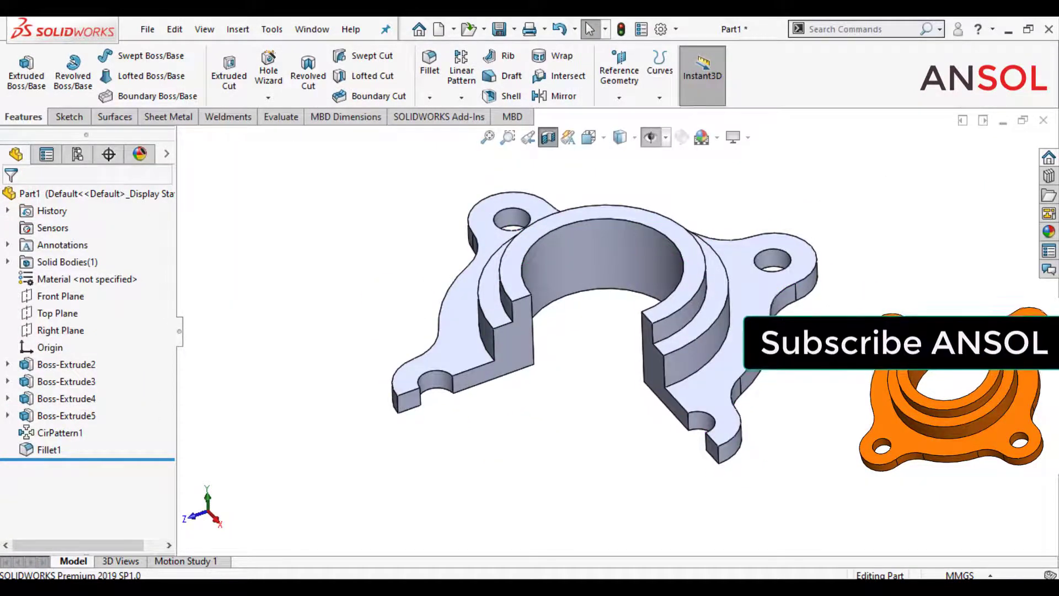
Step: Change the scene behind the sectioned flange to a grey gradient background
{"action": "left_click", "coordinate": [701, 137]}
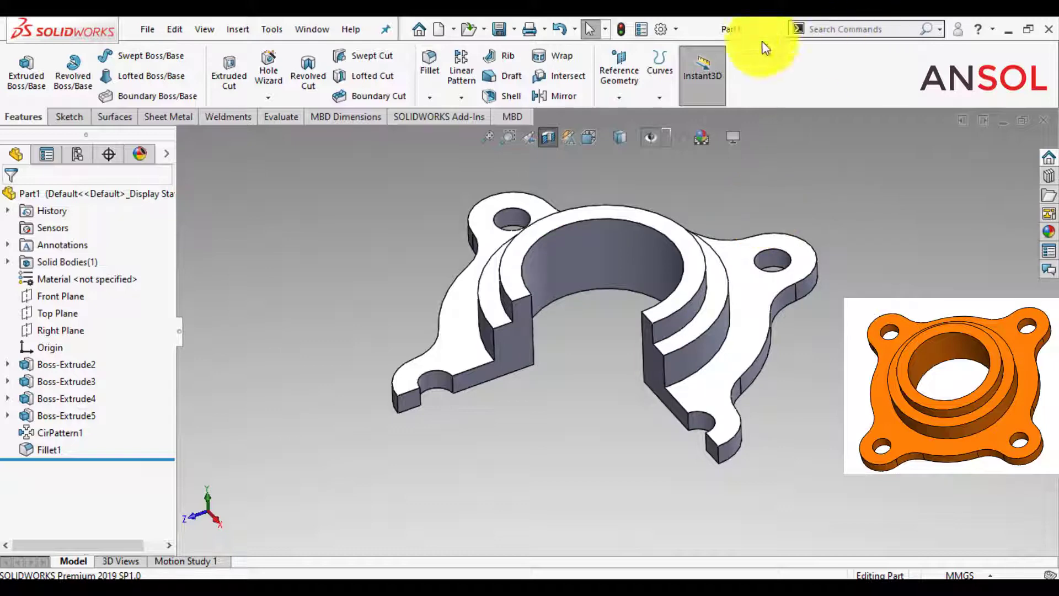
{"action": "left_click", "coordinate": [746, 314]}
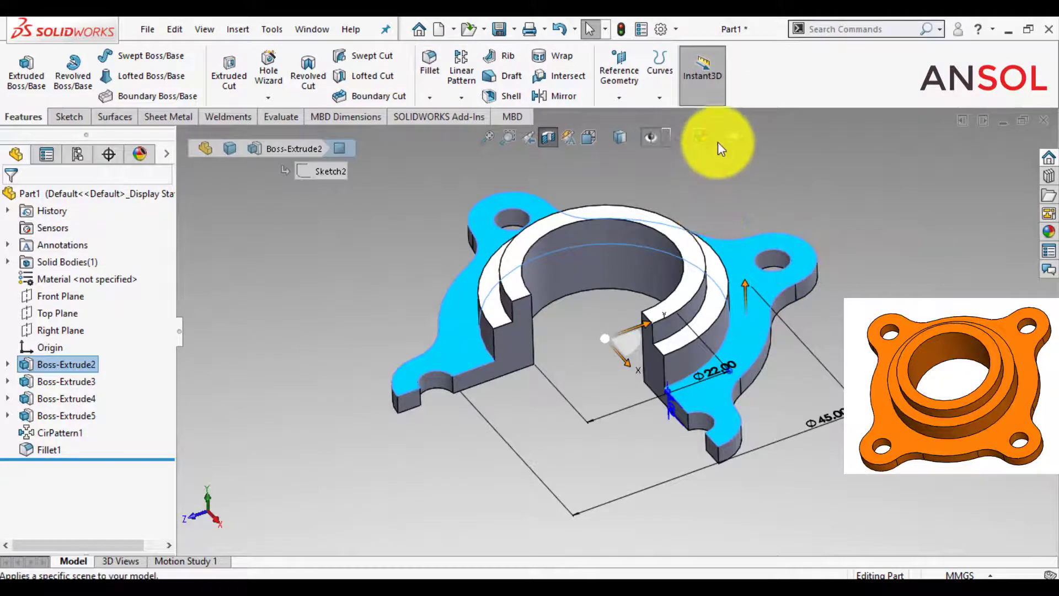
{"action": "left_click", "coordinate": [701, 172]}
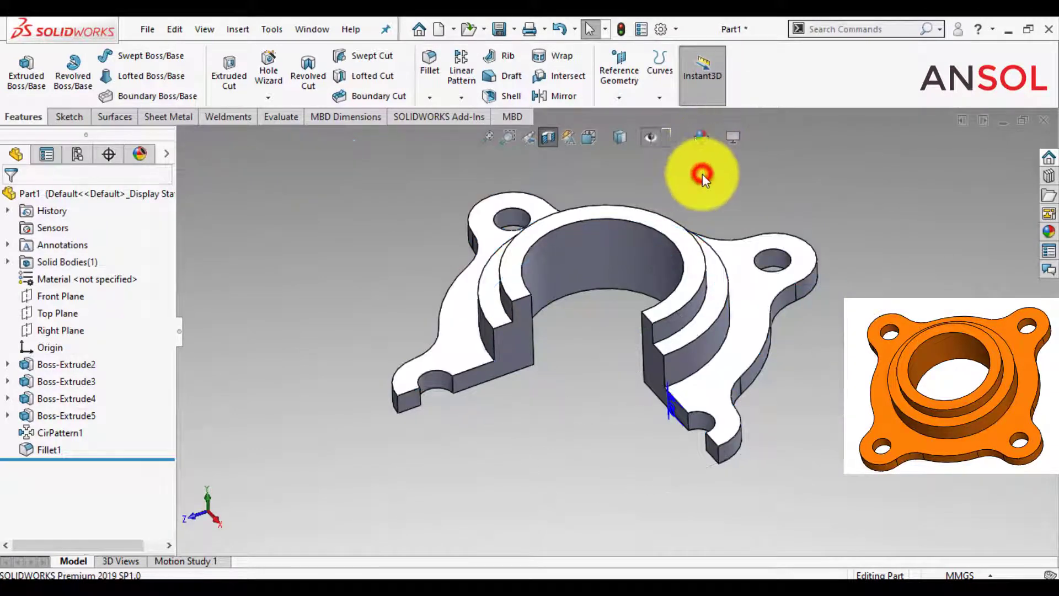
{"action": "left_click", "coordinate": [458, 314]}
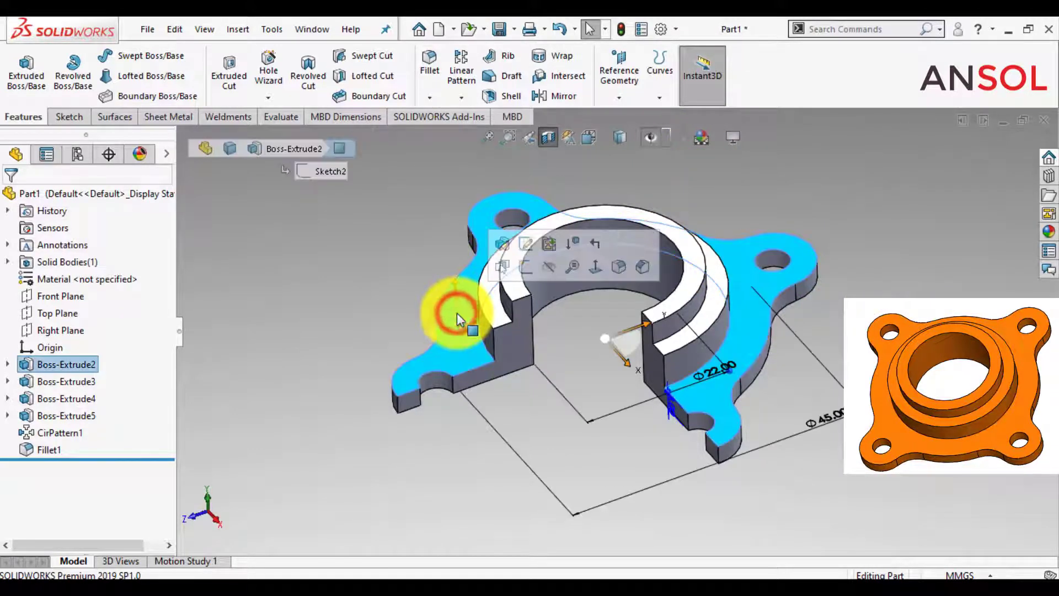
{"action": "left_click", "coordinate": [354, 270]}
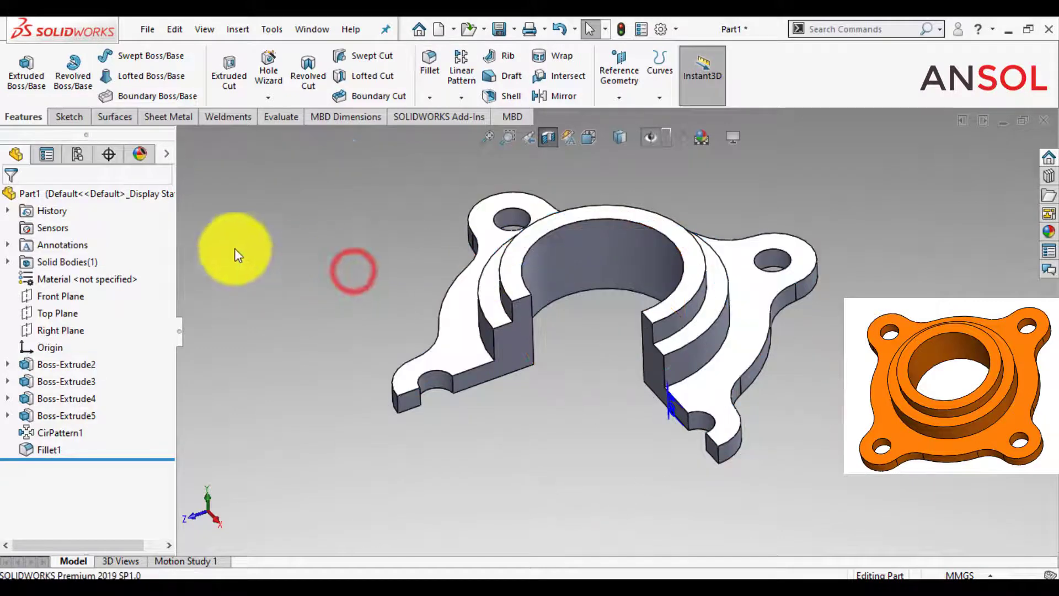
{"action": "left_click", "coordinate": [139, 153]}
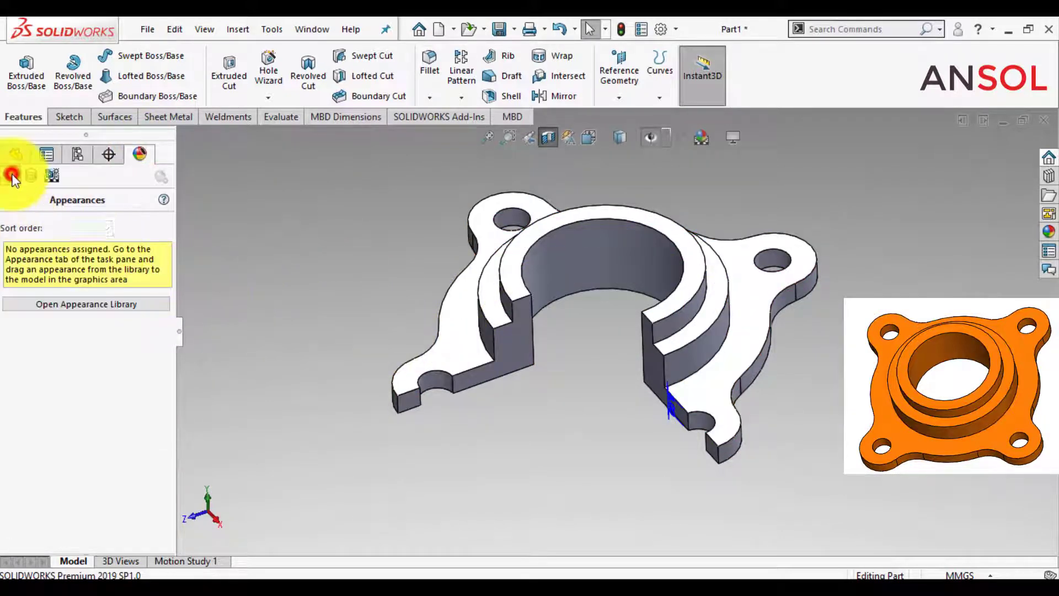
{"action": "left_click", "coordinate": [13, 158]}
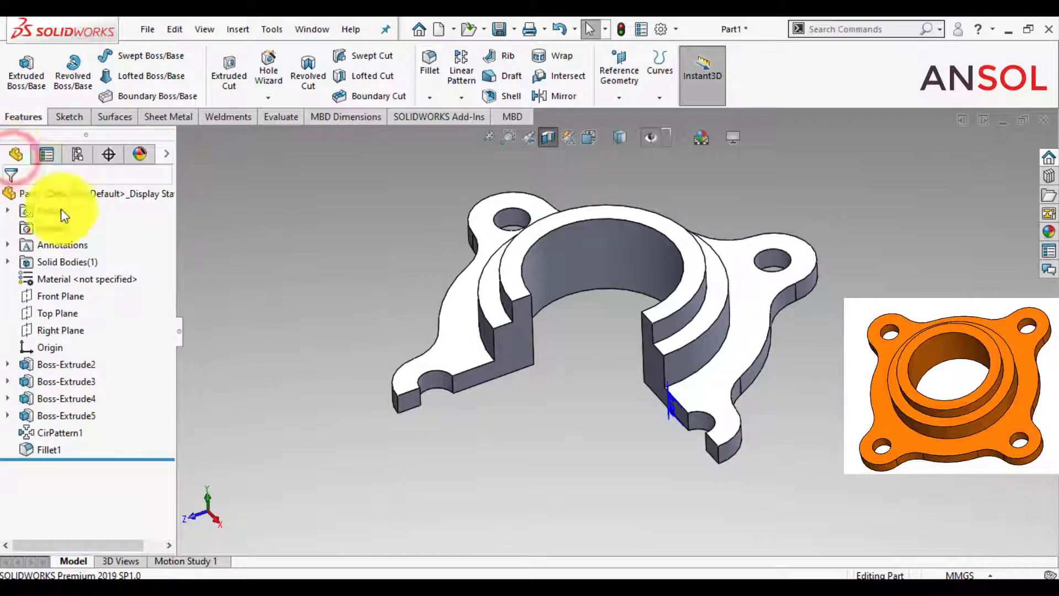
{"action": "left_click", "coordinate": [248, 256]}
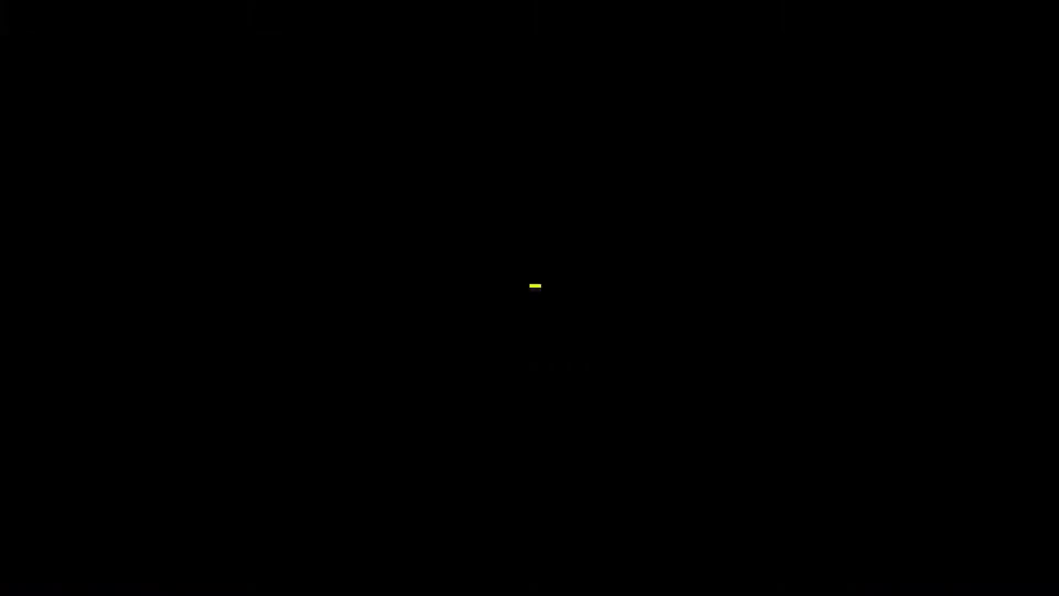